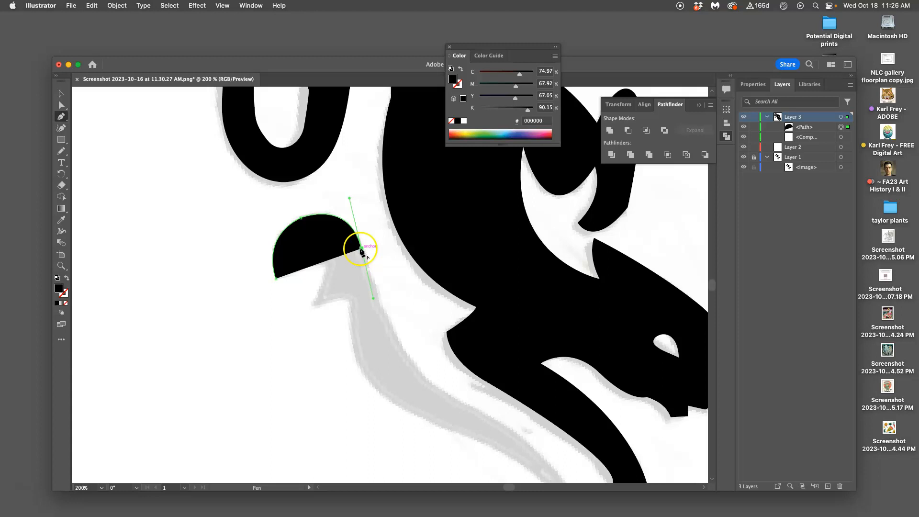
# Extend the limb path with a curved anchor along the grey shape's right edge and set its fill to none
pyautogui.moveTo(363, 250); pyautogui.dragTo(414, 368)
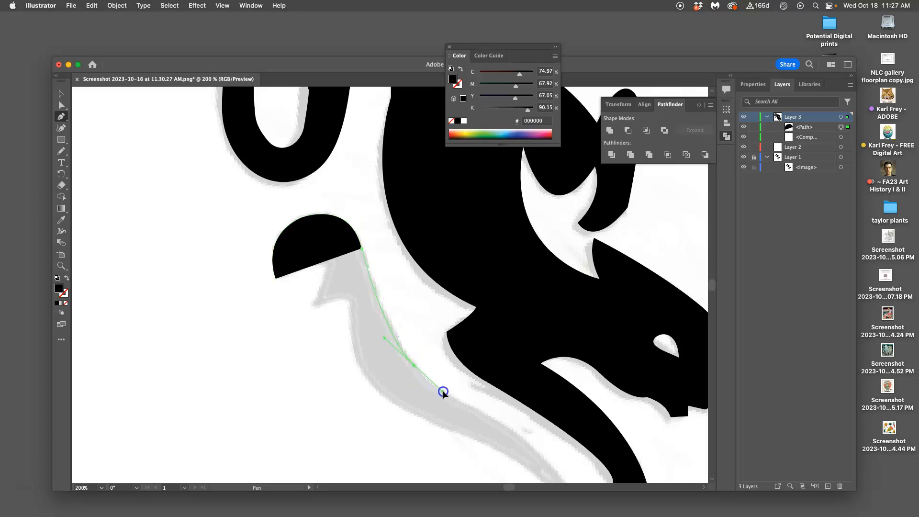
pyautogui.moveTo(442, 393)
pyautogui.mouseDown()
pyautogui.moveTo(332, 244)
pyautogui.moveTo(333, 254)
pyautogui.moveTo(58, 290)
pyautogui.mouseUp()
pyautogui.click(65, 304)
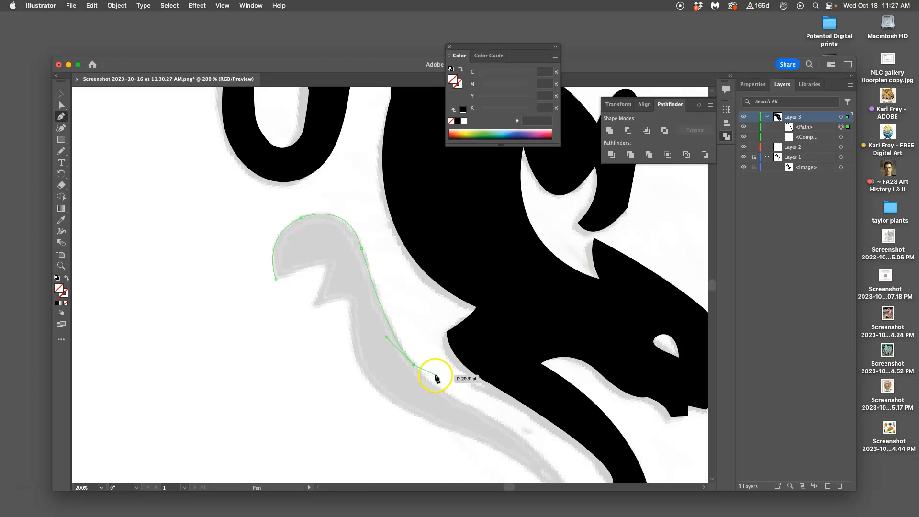
# Continue the Pen path along the limb's outer edge with a curved anchor before the tip, and retract its outgoing handle
pyautogui.press('super+equal')
pyautogui.press('super+equal')
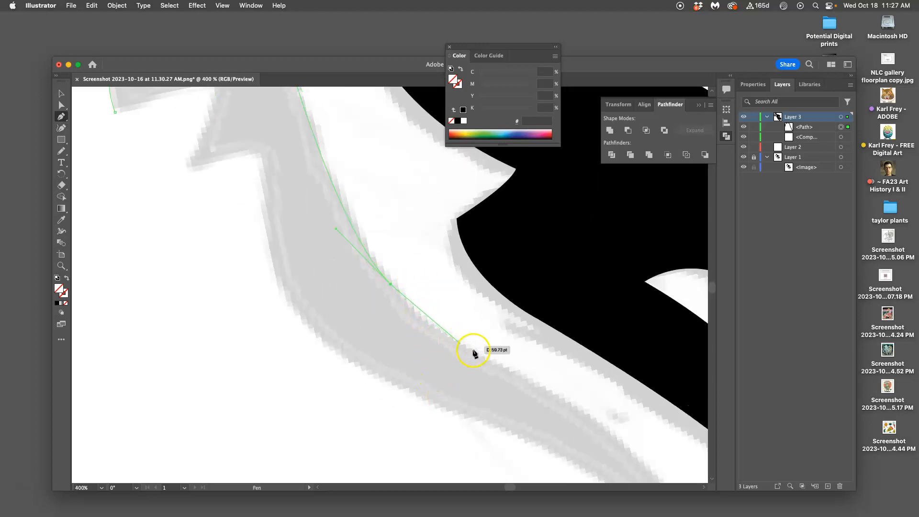
pyautogui.moveTo(487, 363); pyautogui.dragTo(355, 240)
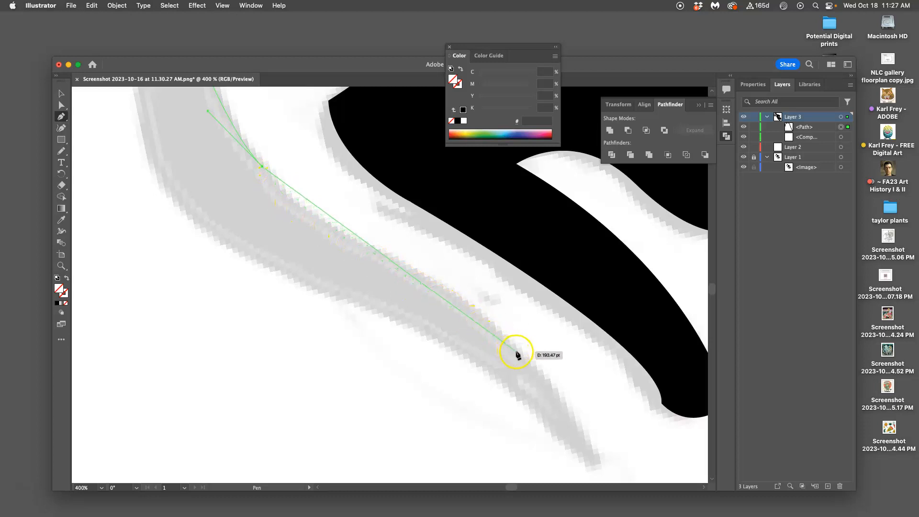
pyautogui.click(469, 310)
pyautogui.moveTo(480, 314); pyautogui.dragTo(550, 329)
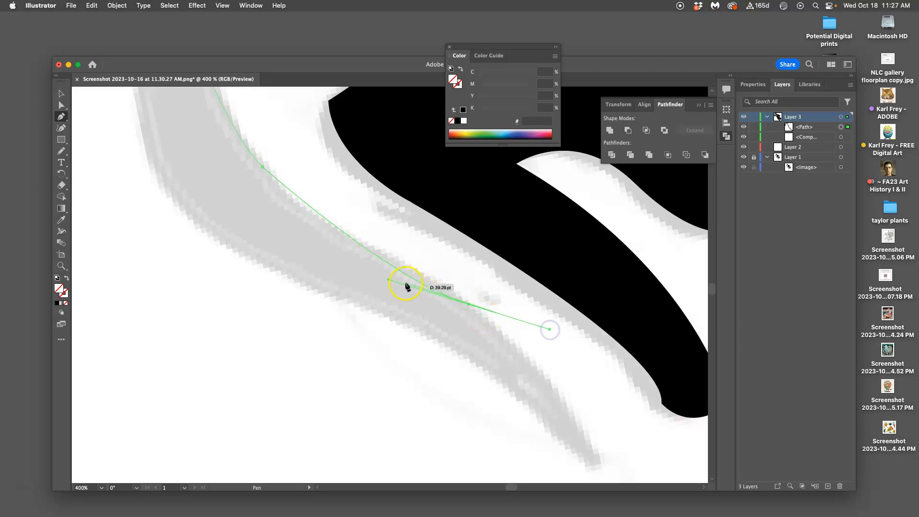
pyautogui.click(469, 305)
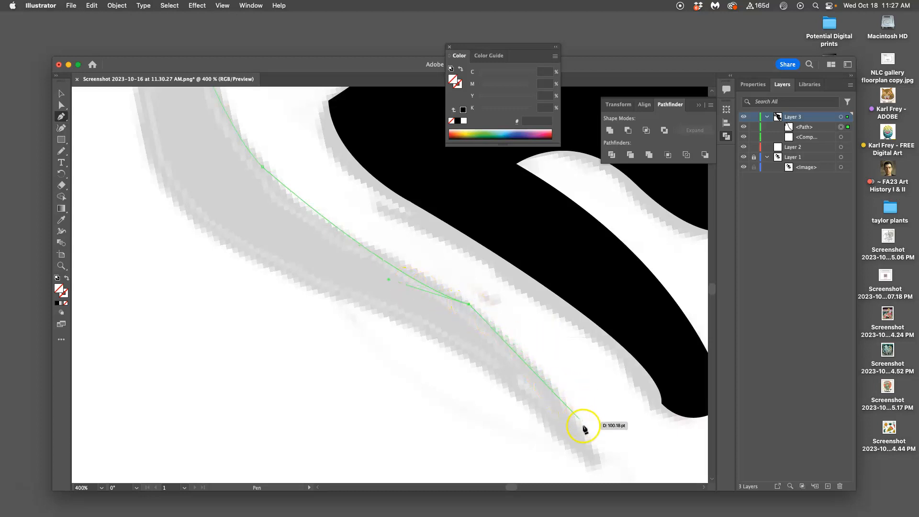
# Trace the path around the limb's pointed tip to a curved anchor on the underside, and retract that anchor's outgoing handle
pyautogui.moveTo(601, 458); pyautogui.dragTo(614, 368)
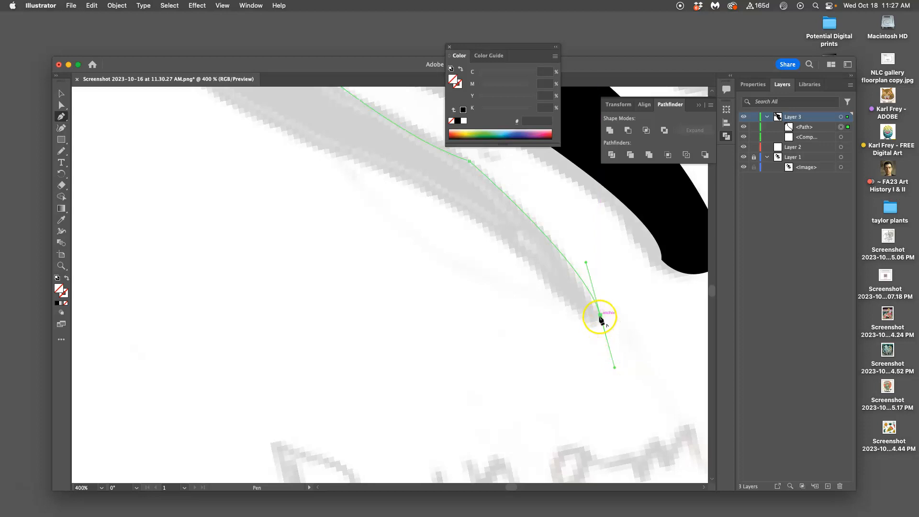
pyautogui.moveTo(591, 323)
pyautogui.mouseDown()
pyautogui.moveTo(576, 316)
pyautogui.moveTo(588, 320)
pyautogui.mouseUp()
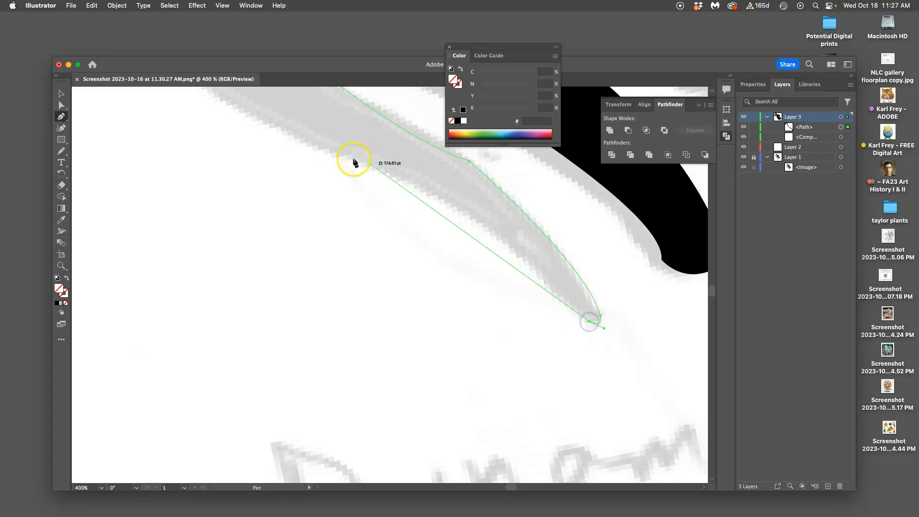
pyautogui.moveTo(386, 171); pyautogui.dragTo(325, 164)
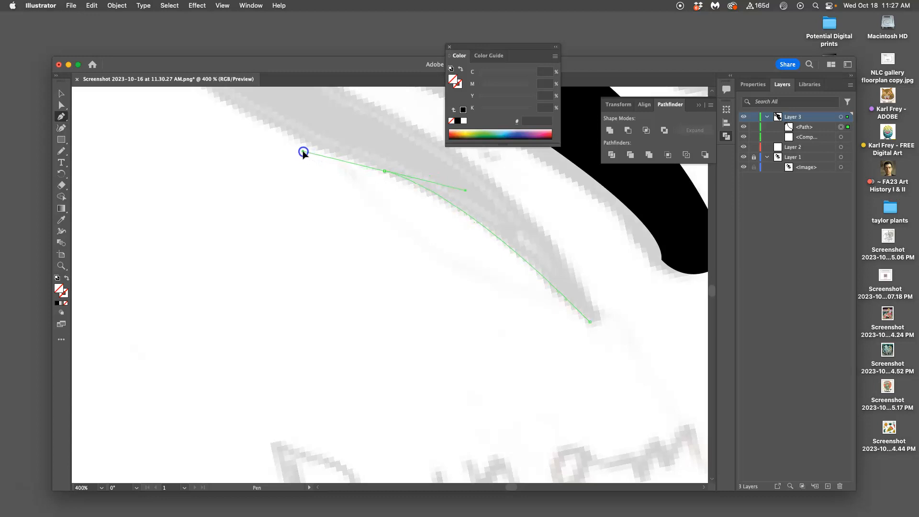
pyautogui.click(384, 171)
pyautogui.moveTo(296, 153); pyautogui.dragTo(463, 330)
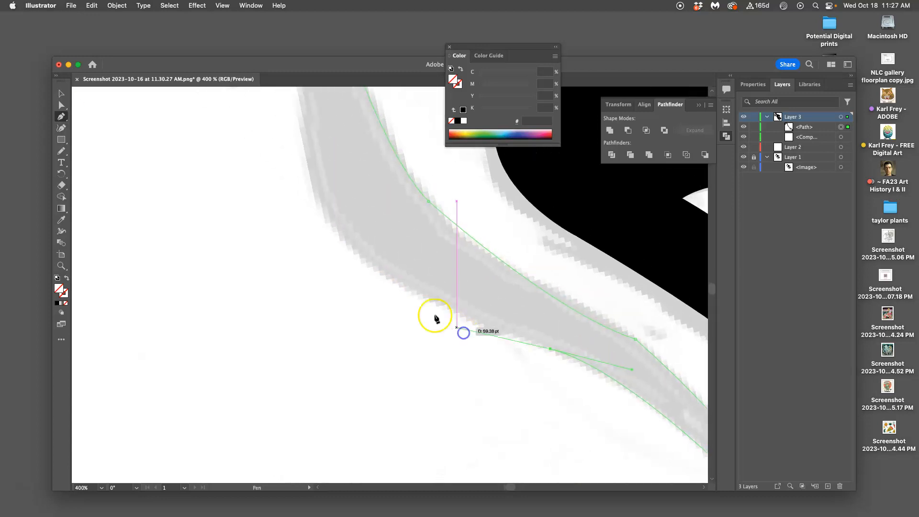
# Add a curved anchor at the bend in the limb's lower edge and retract its outgoing handle
pyautogui.moveTo(362, 271); pyautogui.dragTo(329, 210)
pyautogui.press('space')
pyautogui.moveTo(317, 165); pyautogui.dragTo(357, 296)
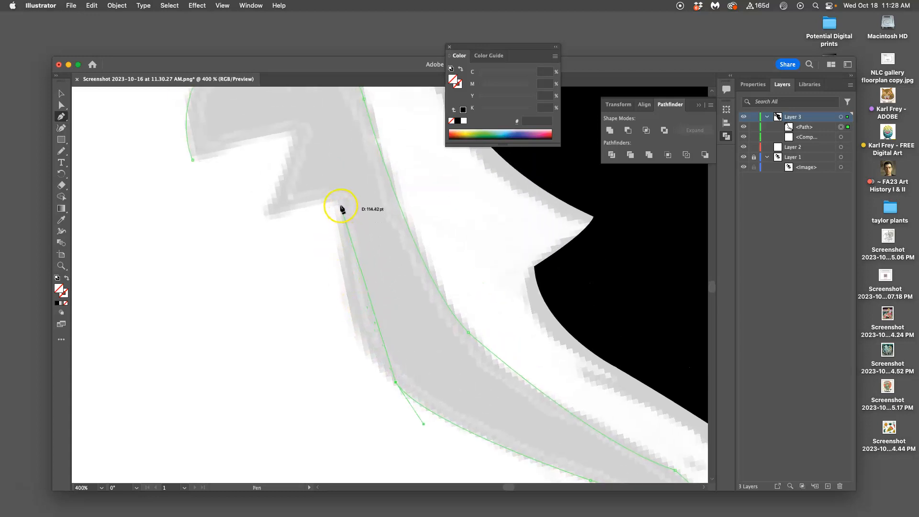
pyautogui.moveTo(341, 206); pyautogui.dragTo(340, 205)
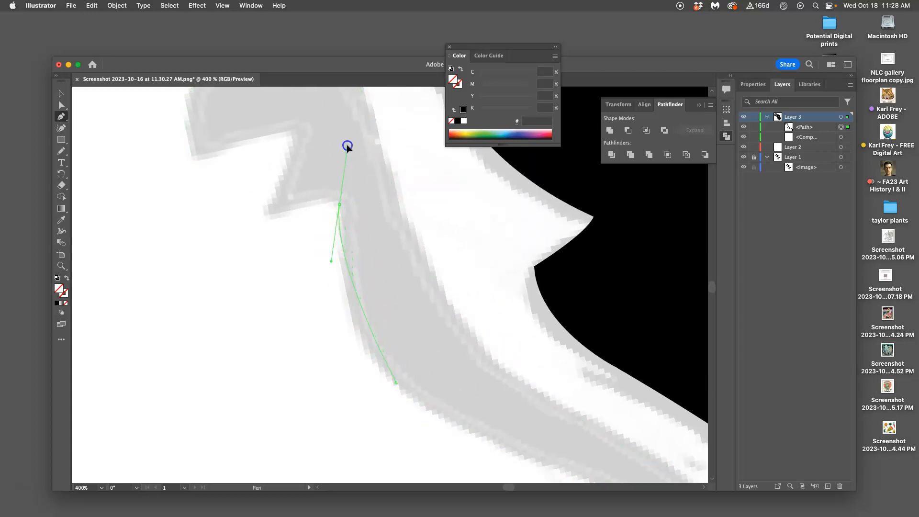
pyautogui.scroll(5, 348, 110)
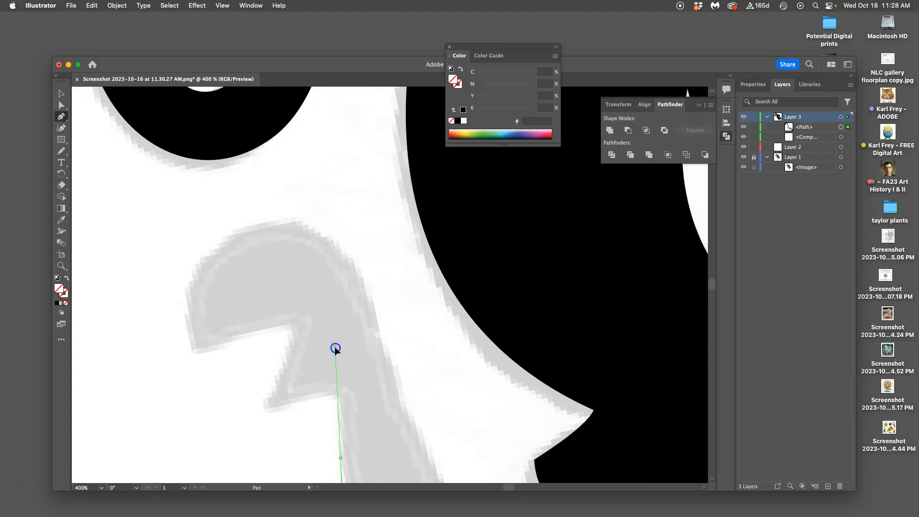
pyautogui.click(337, 348)
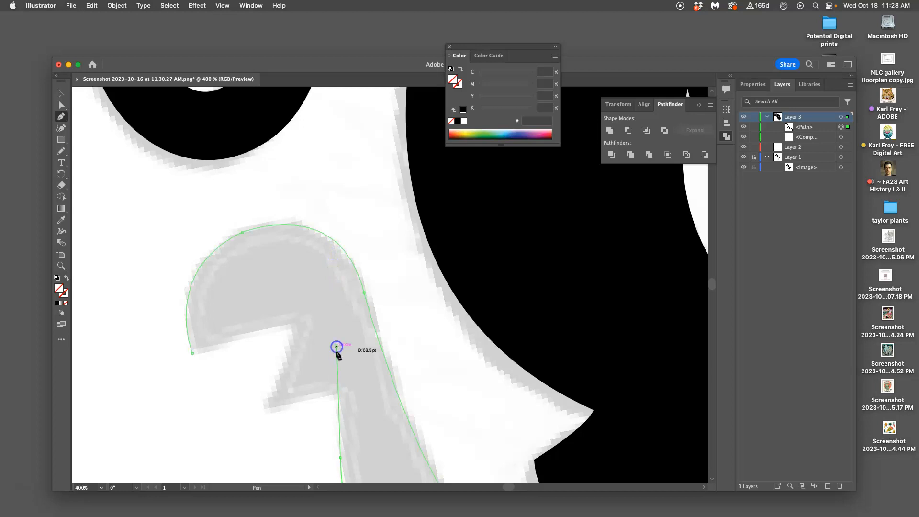
pyautogui.moveTo(339, 456); pyautogui.dragTo(305, 173)
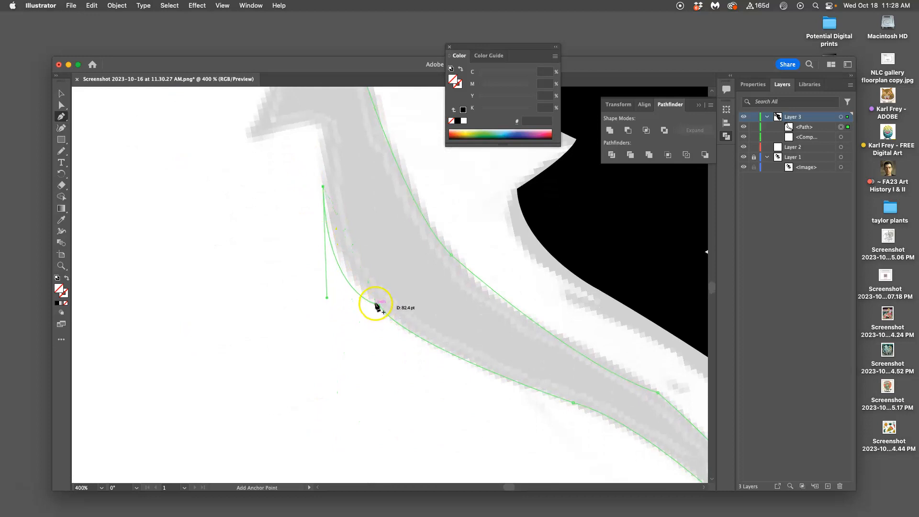
pyautogui.press('super+z')
# Curve the path up to the inner corner below the notch and retract the outgoing handle of that anchor
pyautogui.moveTo(362, 274); pyautogui.dragTo(371, 349)
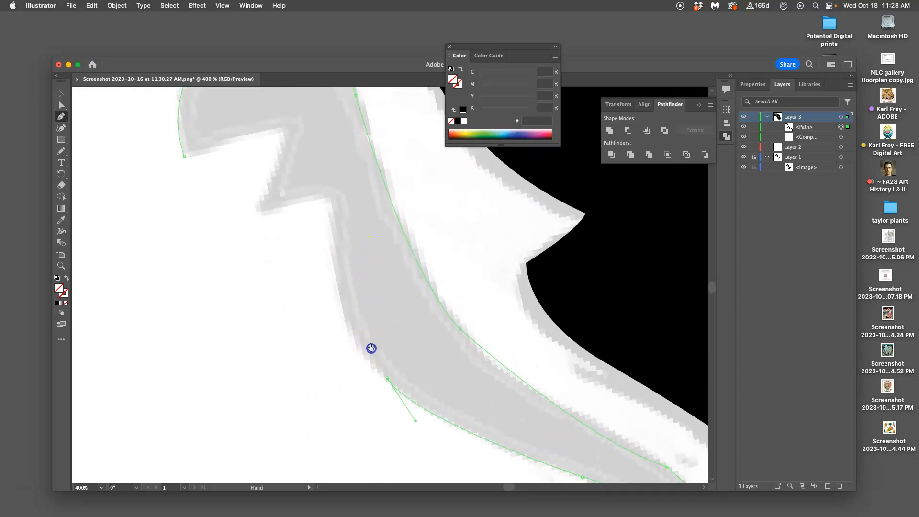
pyautogui.click(333, 204)
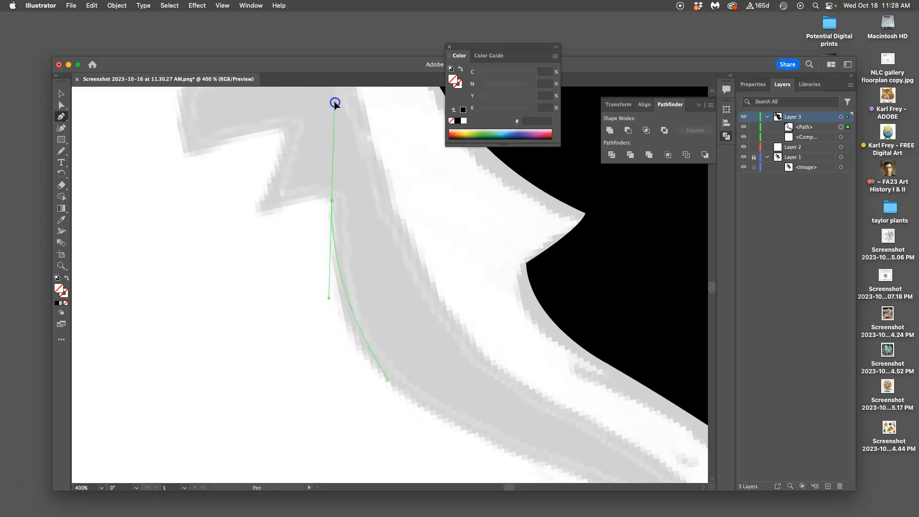
pyautogui.scroll(5, 335, 103)
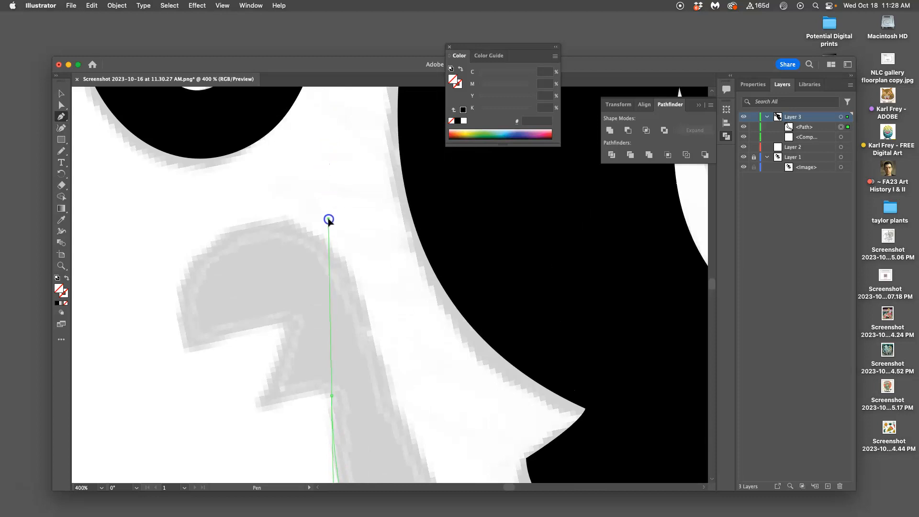
pyautogui.moveTo(329, 221); pyautogui.dragTo(328, 221)
pyautogui.press('space')
pyautogui.moveTo(325, 261); pyautogui.dragTo(319, 144)
pyautogui.moveTo(342, 314); pyautogui.dragTo(332, 247)
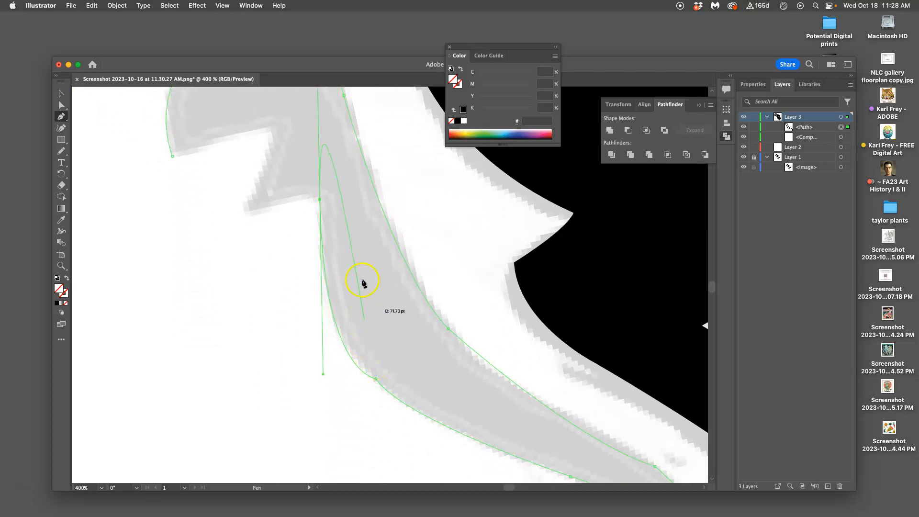
pyautogui.press('space')
pyautogui.moveTo(328, 158); pyautogui.dragTo(328, 207)
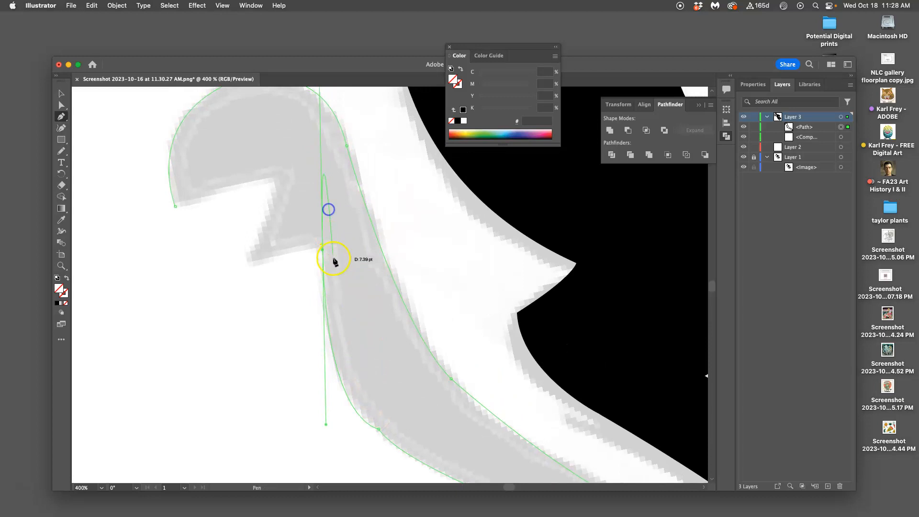
pyautogui.click(322, 250)
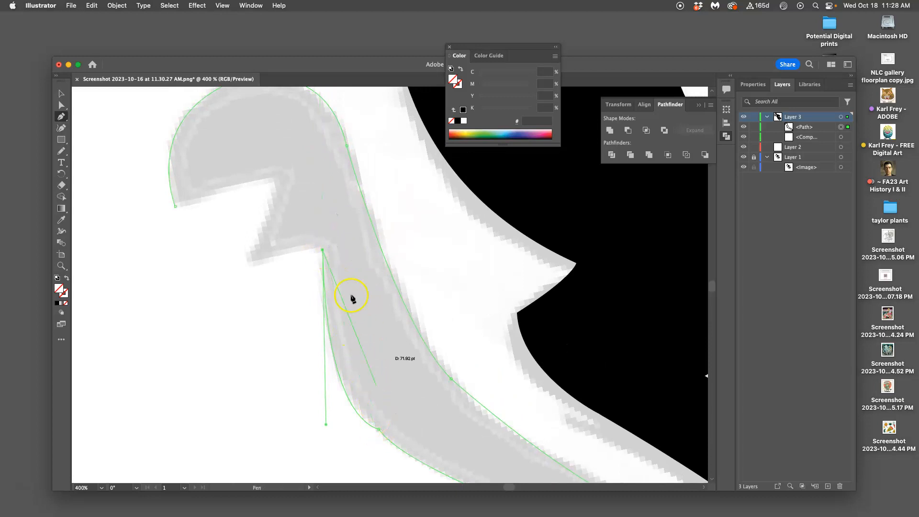
# Trace the zigzag notch of the paw with straight segments and close the path at its starting anchor
pyautogui.click(247, 263)
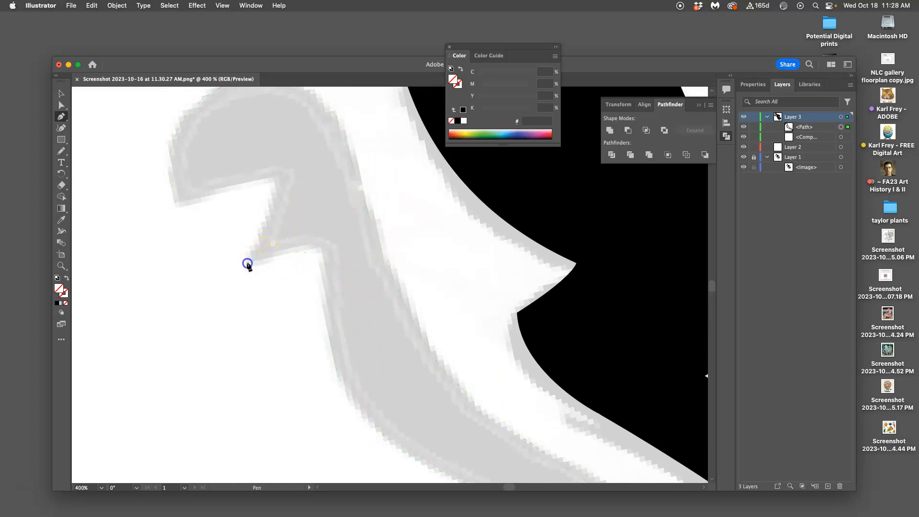
pyautogui.click(276, 183)
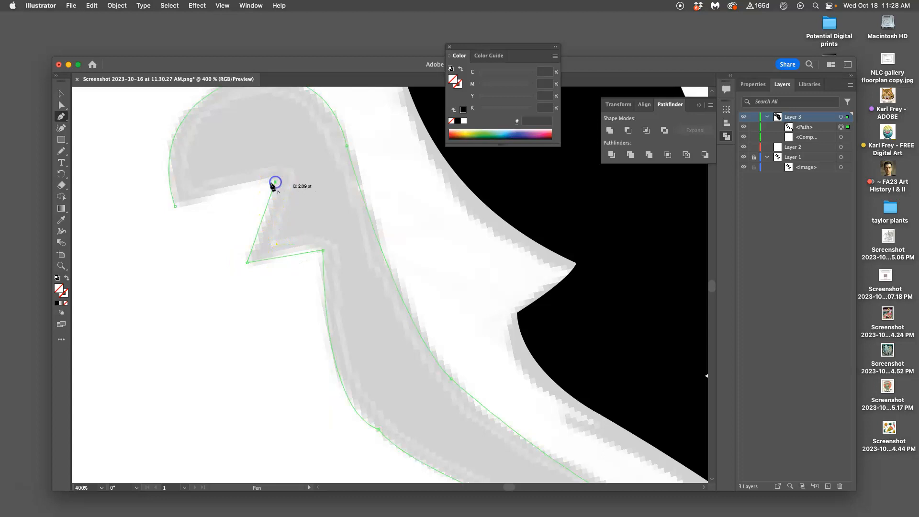
pyautogui.click(177, 207)
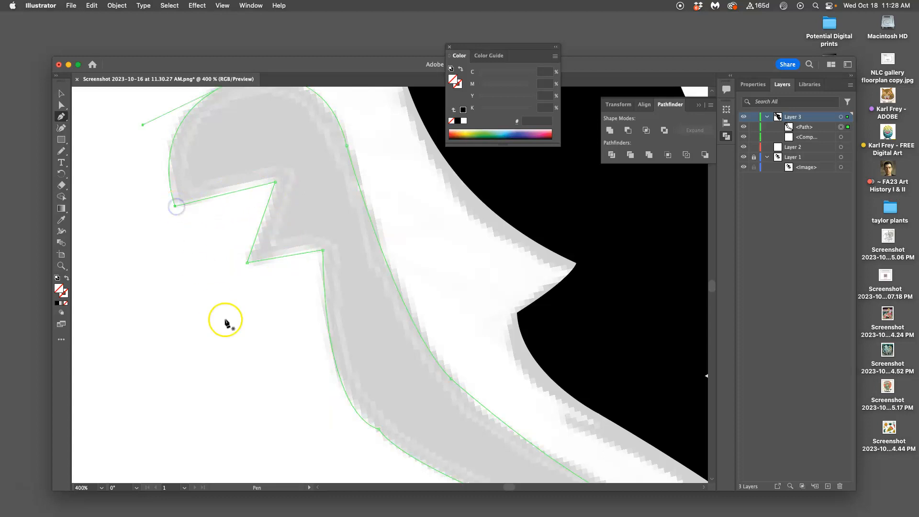
# Fill the closed limb shape with solid black
pyautogui.scroll(-2, 263, 325)
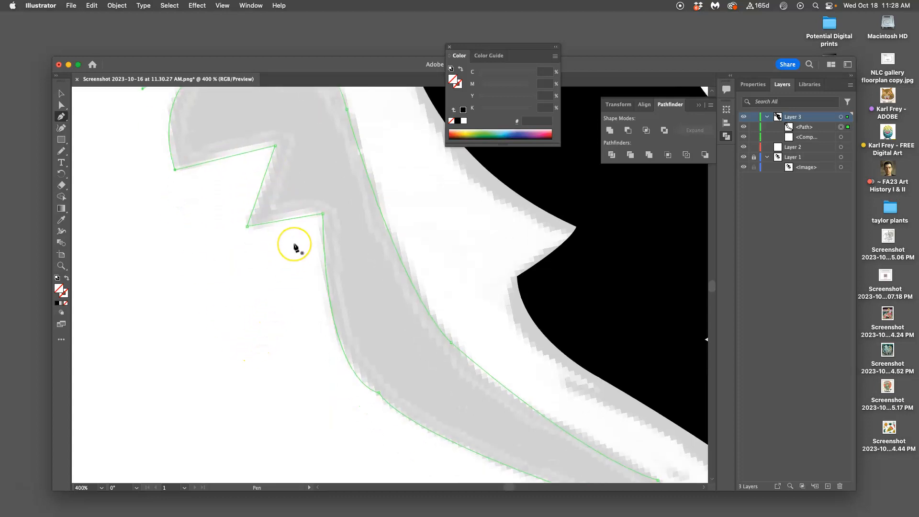
pyautogui.press('super+minus')
pyautogui.press('super+minus')
pyautogui.press('super+minus')
pyautogui.hscroll(3, 319, 254)
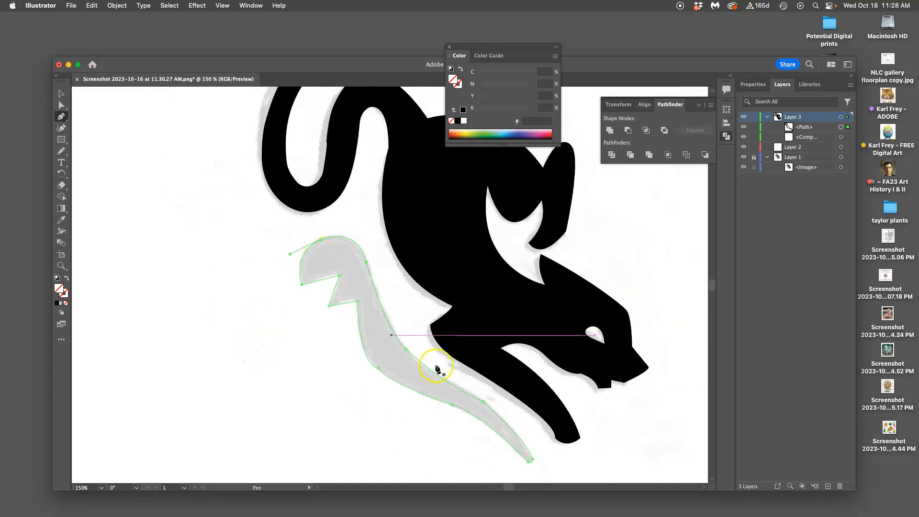
pyautogui.click(60, 292)
pyautogui.click(57, 304)
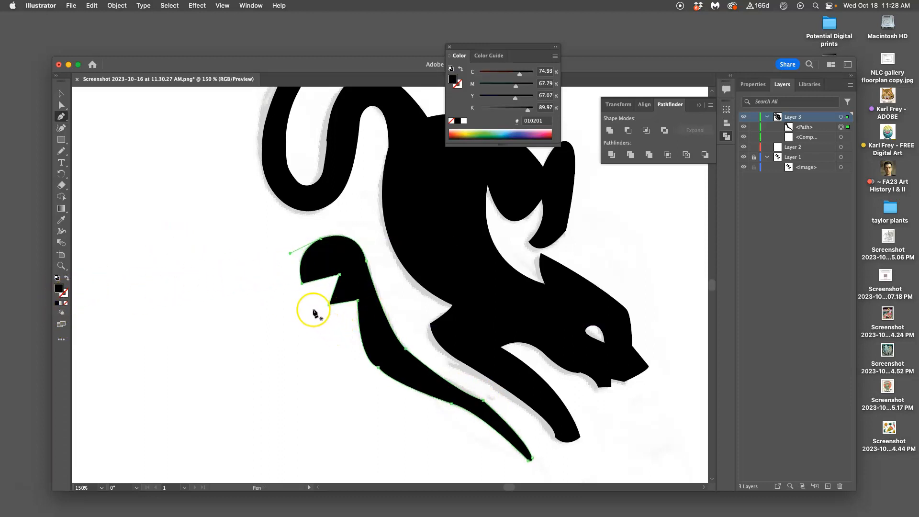
pyautogui.hscroll(3, 313, 309)
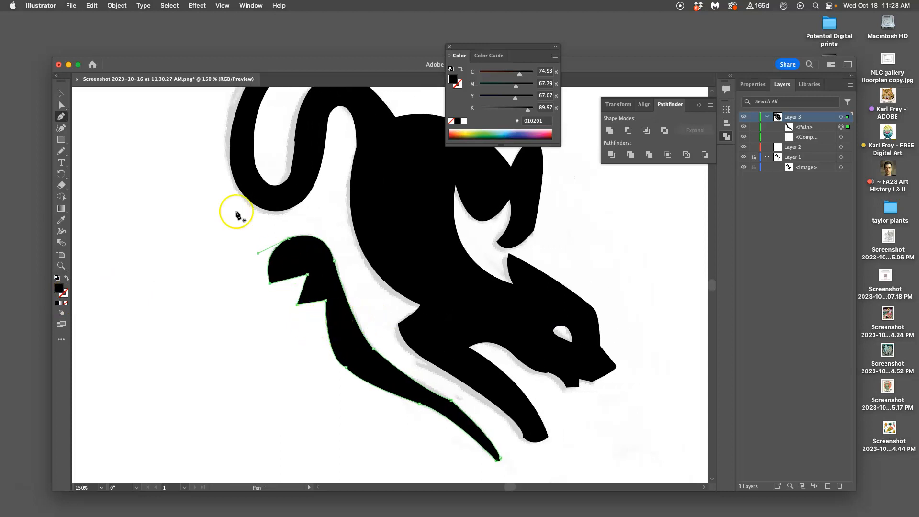
# Deselect the limb, then select only the anchor at the bend in its lower-left edge with the Direct Selection tool
pyautogui.click(60, 105)
pyautogui.click(183, 264)
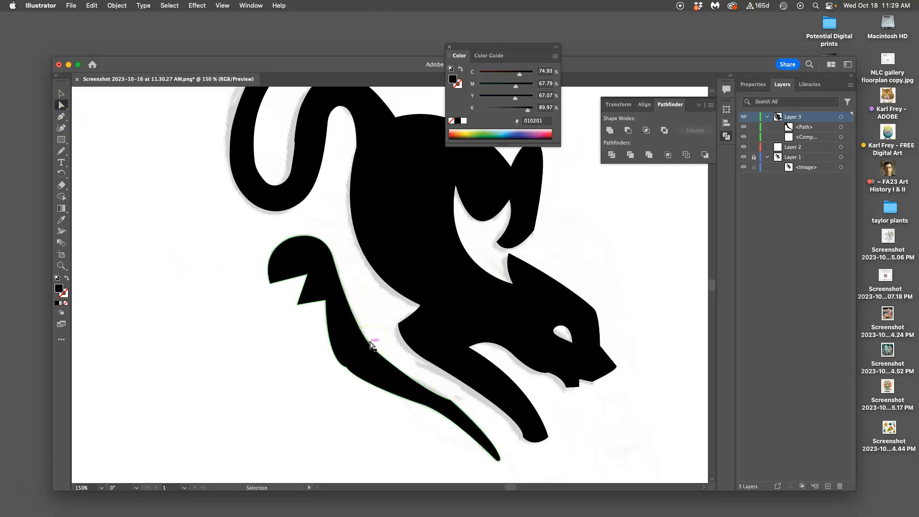
pyautogui.press('super+equal')
pyautogui.press('super+equal')
pyautogui.moveTo(351, 343); pyautogui.dragTo(384, 192)
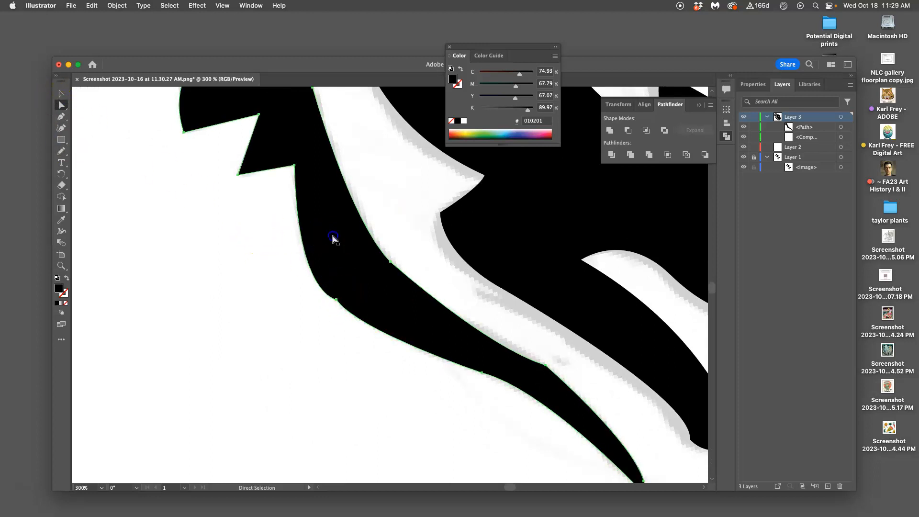
pyautogui.click(337, 300)
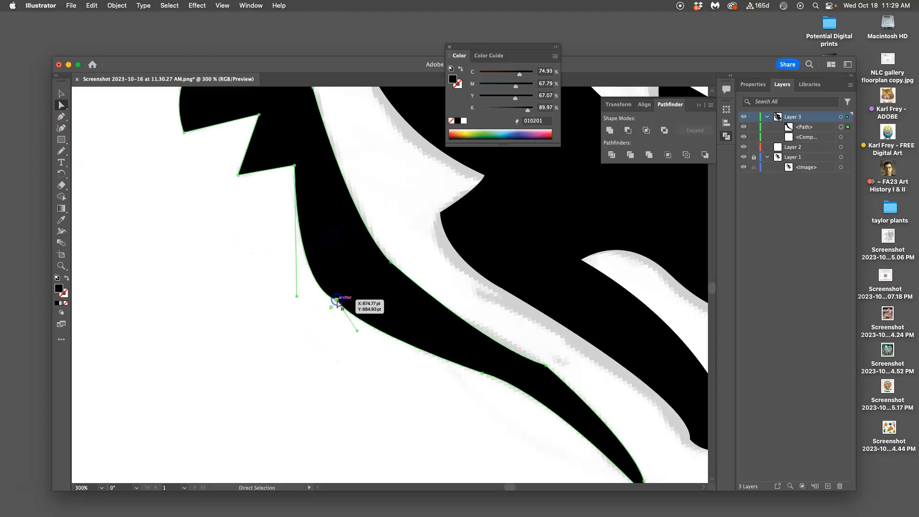
pyautogui.moveTo(358, 331); pyautogui.dragTo(337, 303)
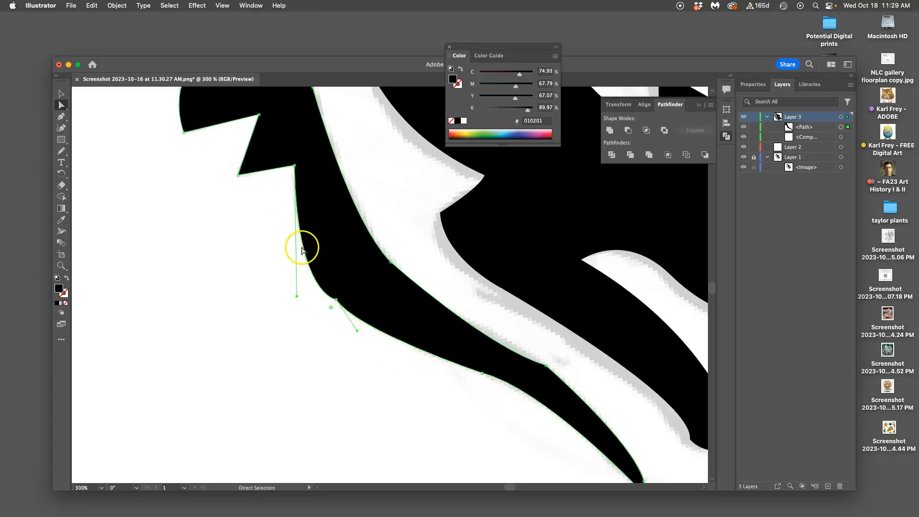
pyautogui.moveTo(331, 311)
pyautogui.mouseDown()
pyautogui.moveTo(309, 359)
pyautogui.moveTo(337, 298)
pyautogui.mouseUp()
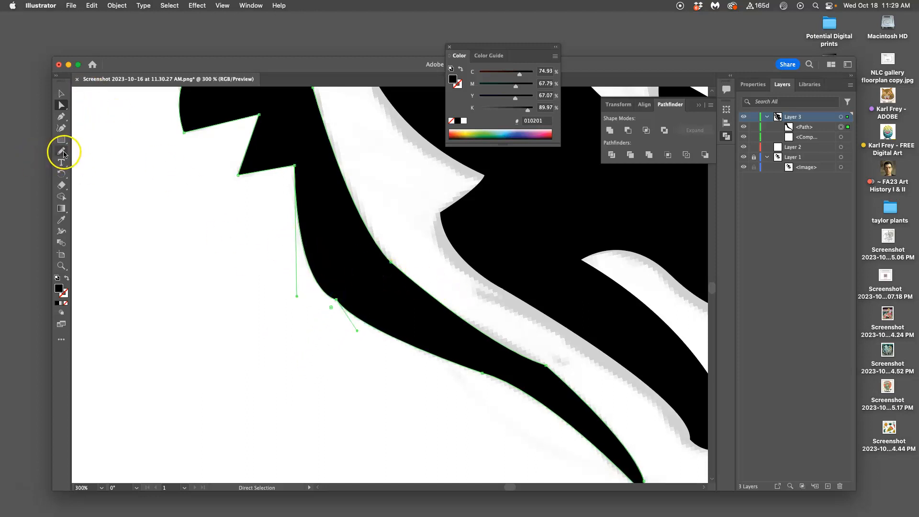
# Set the Pencil tool's fidelity to the Smooth end of the scale in its options
pyautogui.doubleClick(62, 151)
pyautogui.click(521, 210)
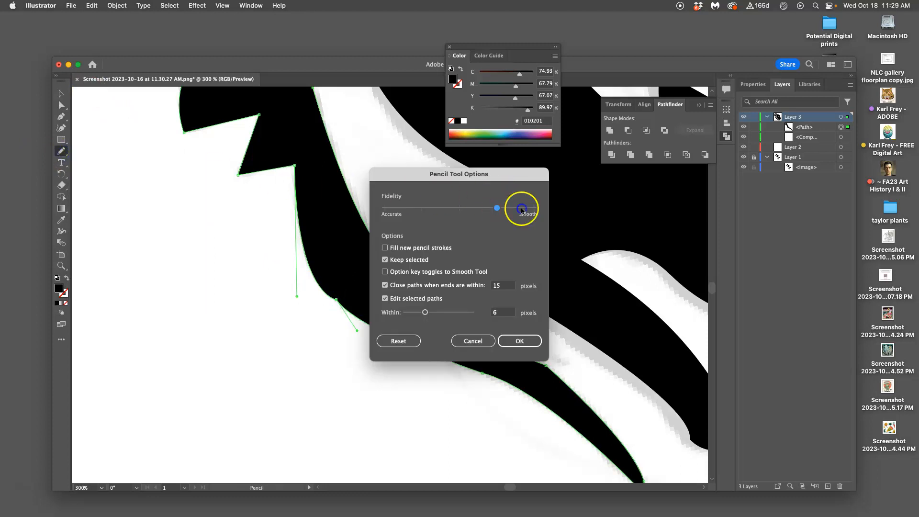
pyautogui.click(528, 340)
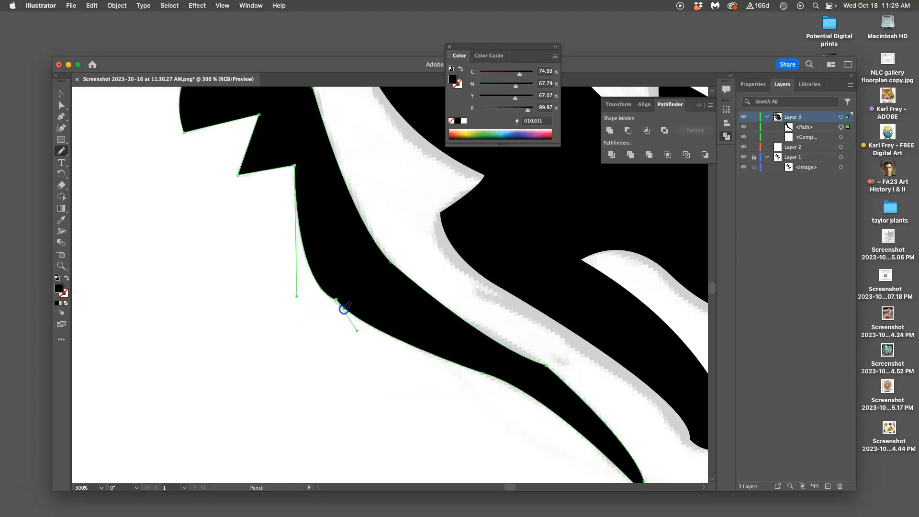
# Redraw the limb's lower-left edge below the zigzag notch as one smooth curve with the Pencil tool
pyautogui.moveTo(358, 318); pyautogui.dragTo(474, 370)
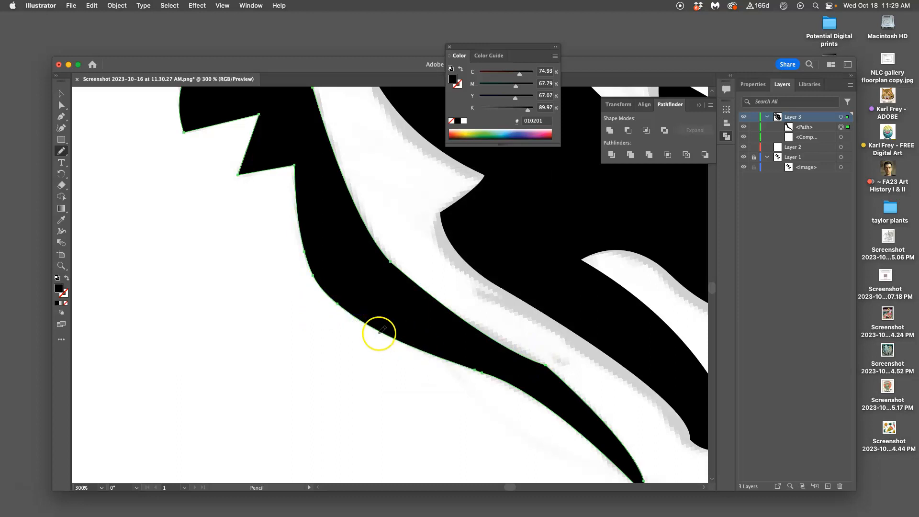
# Move the anchor at the bend in the limb's upper edge inward and adjust its handle with the Direct Selection tool
pyautogui.moveTo(503, 349); pyautogui.dragTo(420, 285)
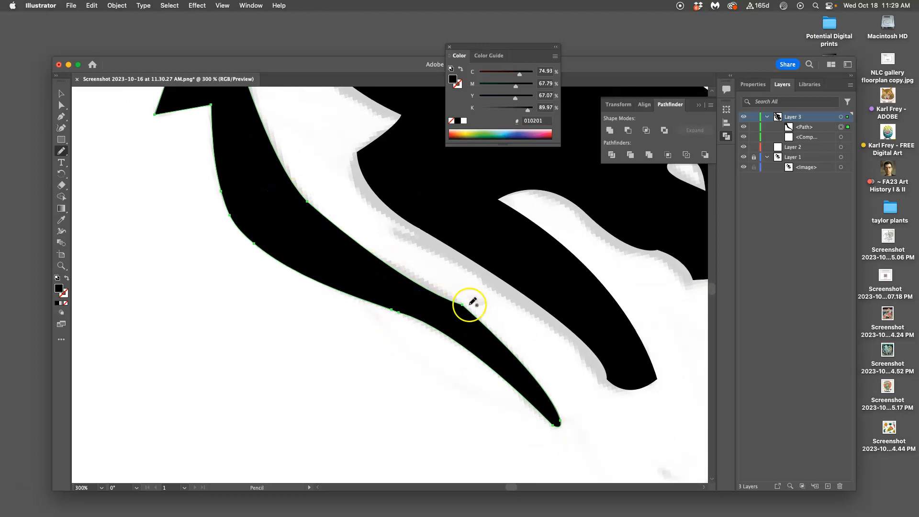
pyautogui.click(61, 105)
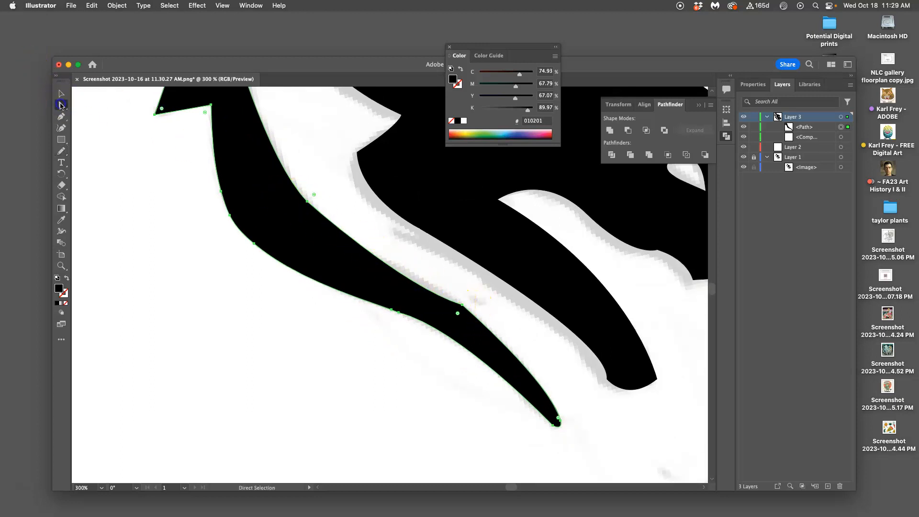
pyautogui.click(470, 287)
pyautogui.moveTo(466, 308); pyautogui.dragTo(438, 288)
pyautogui.moveTo(378, 269); pyautogui.dragTo(411, 275)
# Redraw the limb's upper edge toward the tapered tip with the Pencil tool and deselect the limb
pyautogui.click(61, 151)
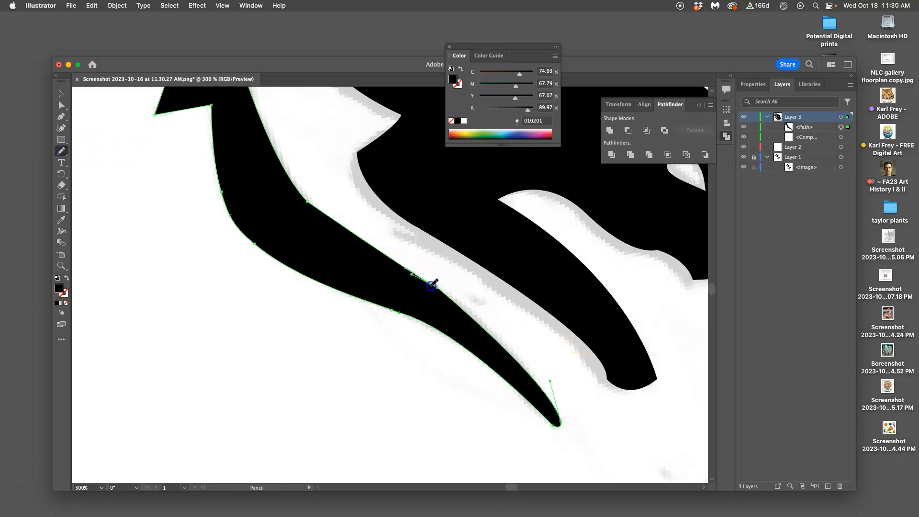
pyautogui.moveTo(467, 312); pyautogui.dragTo(495, 334)
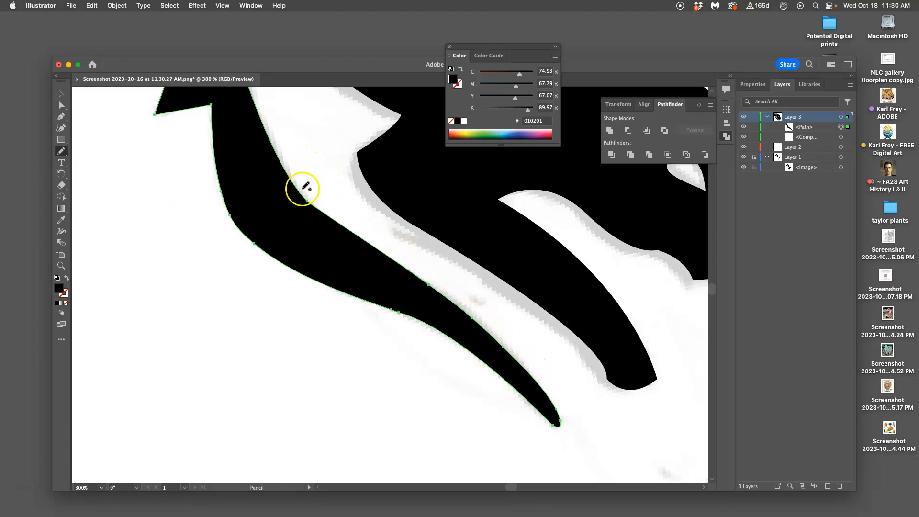
pyautogui.scroll(5, 370, 287)
pyautogui.hscroll(-3, 369, 287)
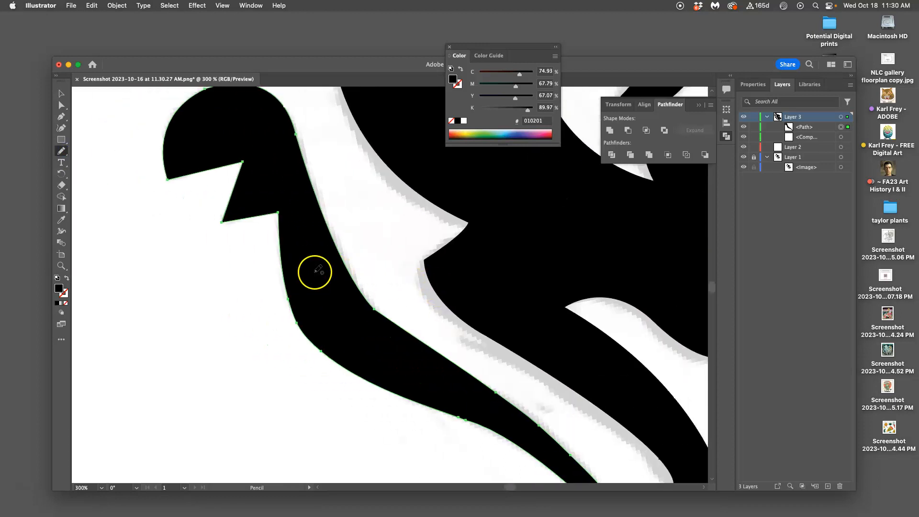
pyautogui.scroll(1, 345, 261)
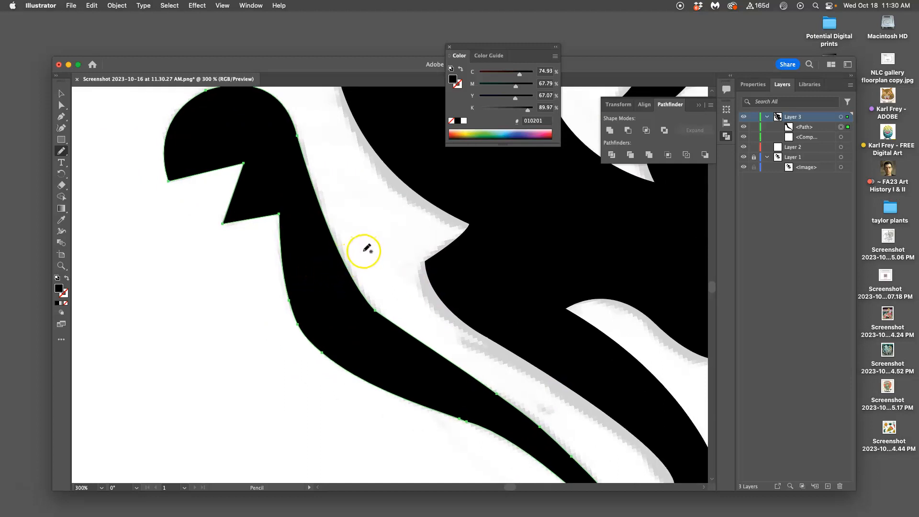
pyautogui.keyDown('super'); pyautogui.click(372, 248); pyautogui.keyUp('super')
pyautogui.press('n')
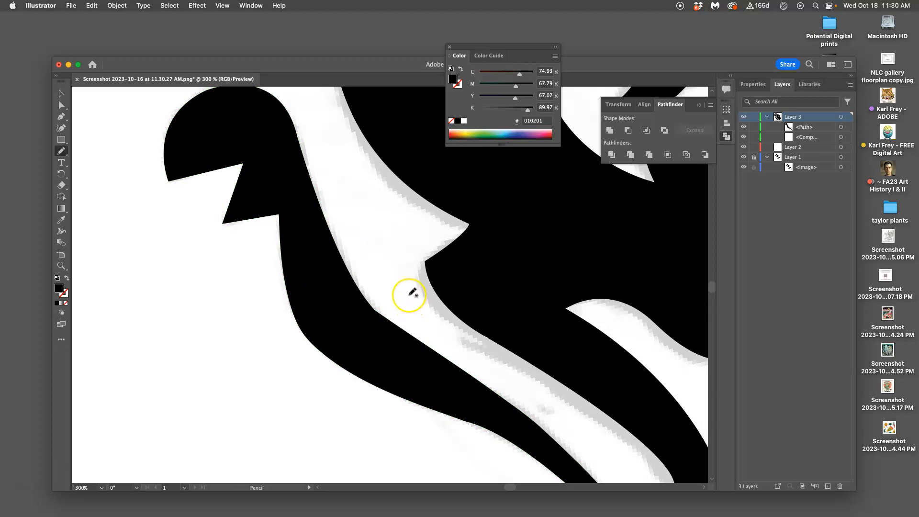
# Try a narrower limb by redrawing its lower-left edge further inward with the Pencil tool, and undo that change
pyautogui.press('super+minus')
pyautogui.press('super+minus')
pyautogui.press('super+minus')
pyautogui.scroll(3, 473, 297)
pyautogui.hscroll(4, 473, 297)
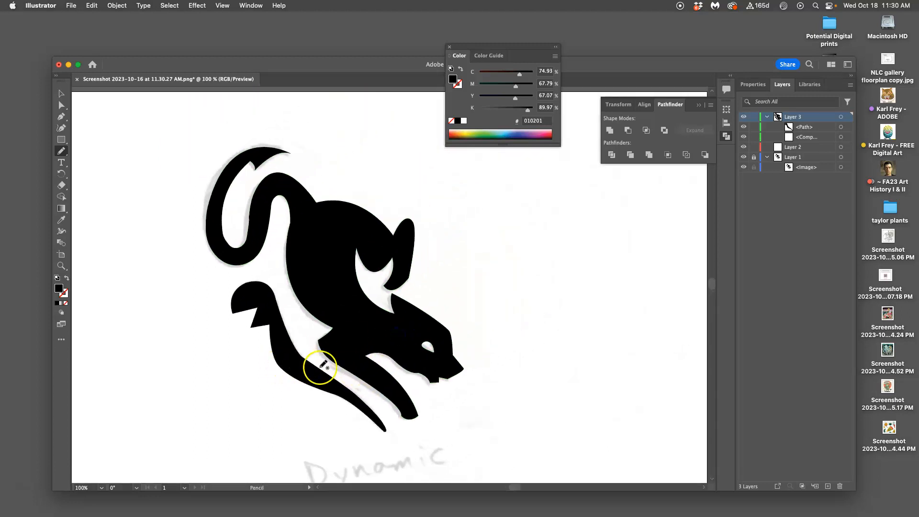
pyautogui.press('super+equal')
pyautogui.moveTo(227, 376)
pyautogui.mouseDown()
pyautogui.moveTo(372, 199)
pyautogui.moveTo(368, 213)
pyautogui.mouseUp()
pyautogui.keyDown('super'); pyautogui.click(319, 274); pyautogui.keyUp('super')
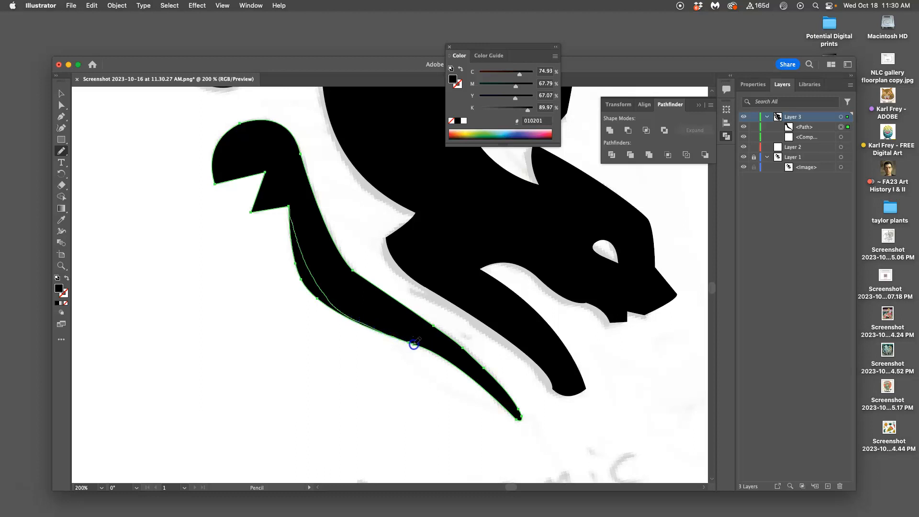
pyautogui.moveTo(414, 343); pyautogui.dragTo(416, 344)
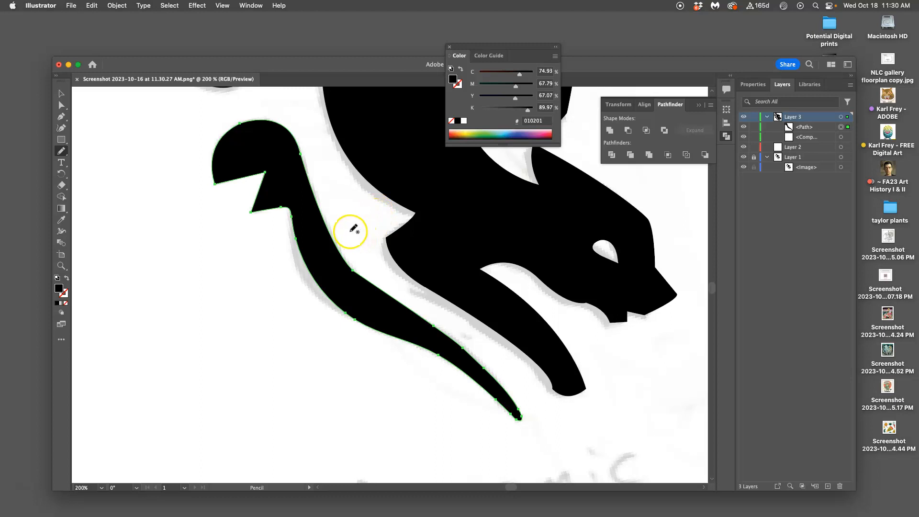
pyautogui.scroll(2, 356, 222)
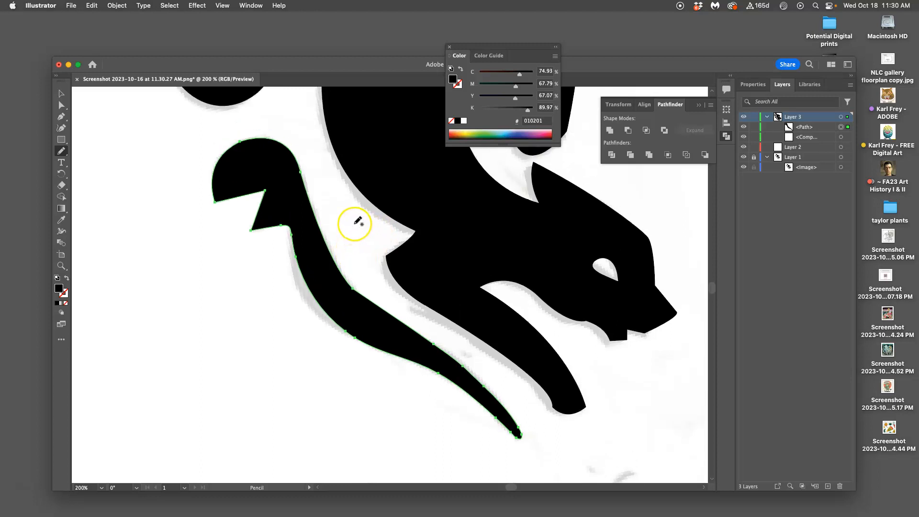
pyautogui.scroll(-3, 355, 223)
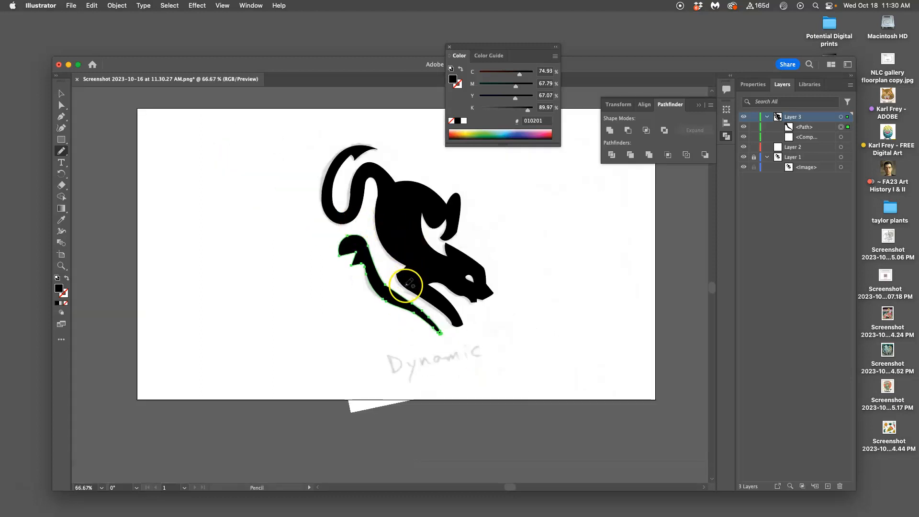
pyautogui.keyDown('super'); pyautogui.click(529, 280); pyautogui.keyUp('super')
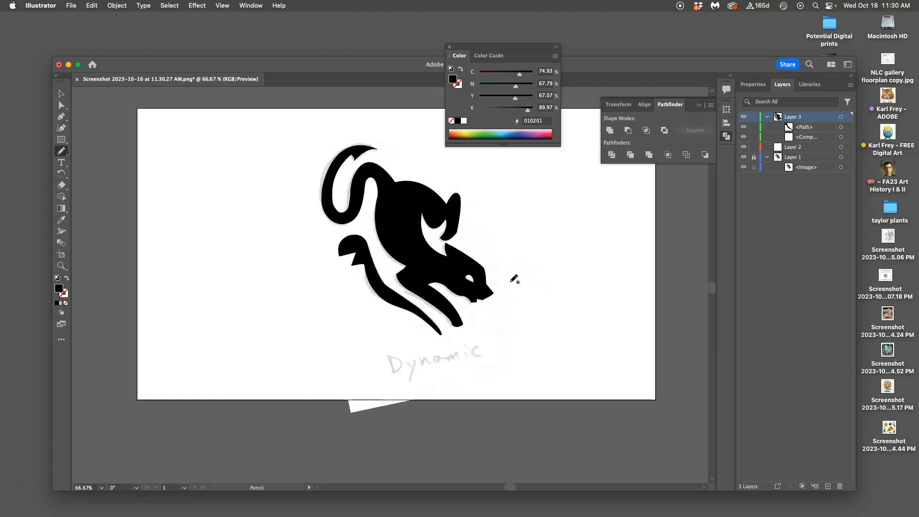
pyautogui.press('super+z')
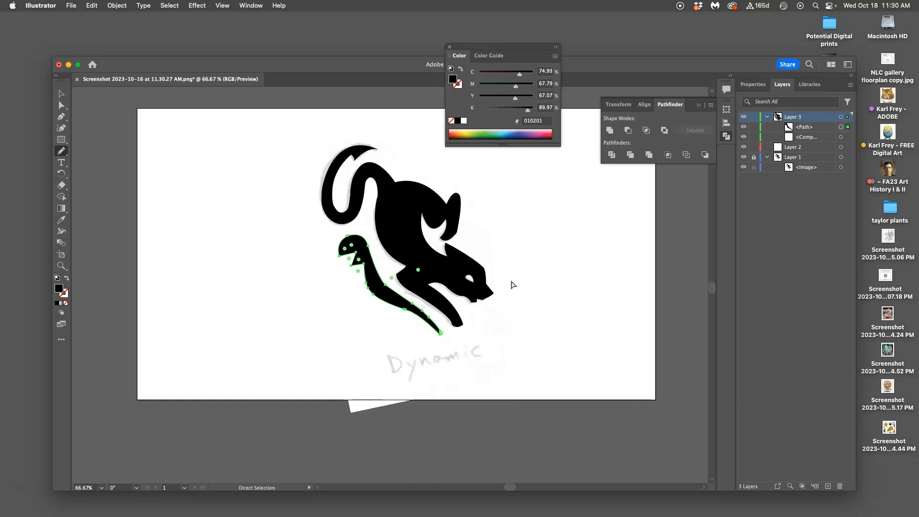
# Redraw the limb's upper edge from the paw toward the tip as a smooth concave curve with the Pencil tool, and deselect it
pyautogui.press('super+plus')
pyautogui.press('super+plus')
pyautogui.press('super+plus')
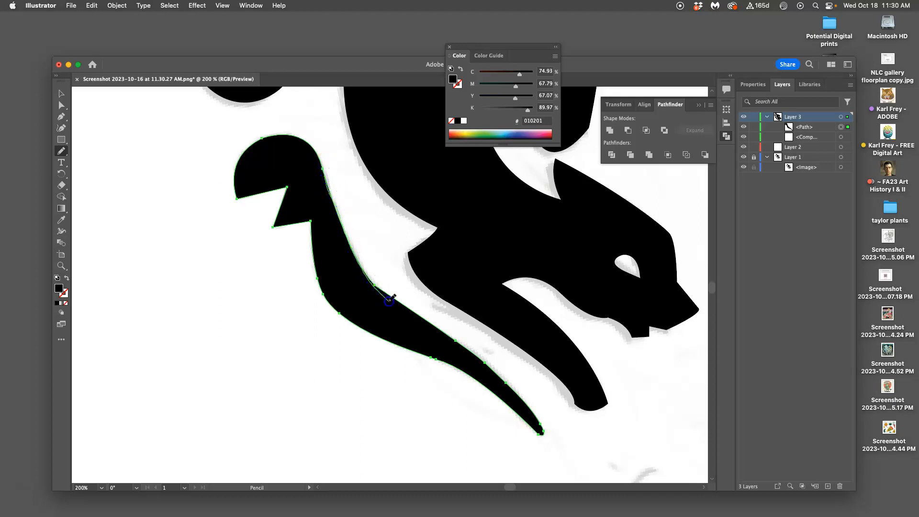
pyautogui.moveTo(485, 362); pyautogui.dragTo(487, 360)
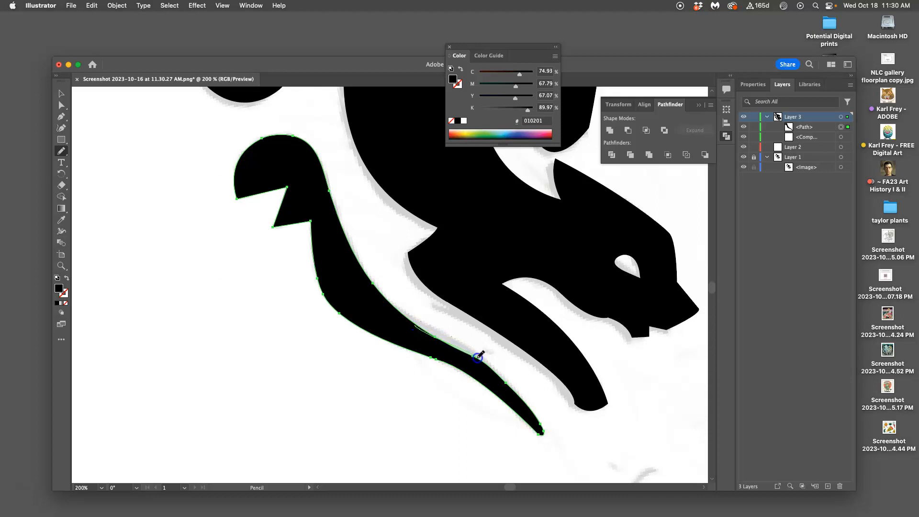
pyautogui.moveTo(504, 372)
pyautogui.mouseDown()
pyautogui.moveTo(531, 376)
pyautogui.moveTo(457, 365)
pyautogui.moveTo(417, 377)
pyautogui.moveTo(416, 345)
pyautogui.mouseUp()
pyautogui.keyDown('super'); pyautogui.click(393, 365); pyautogui.keyUp('super')
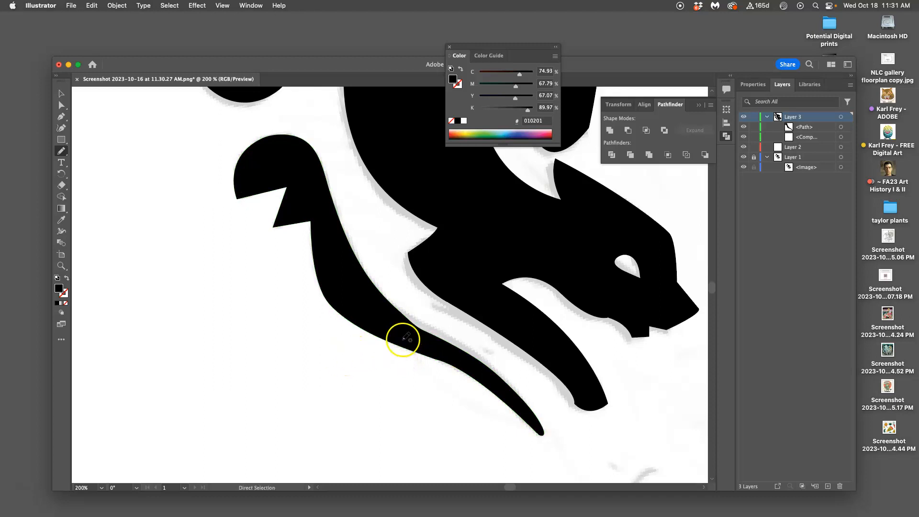
# Pull out the anchor at the bump in the middle of the limb's upper edge and delete it from the path
pyautogui.press('super+equal')
pyautogui.press('super+equal')
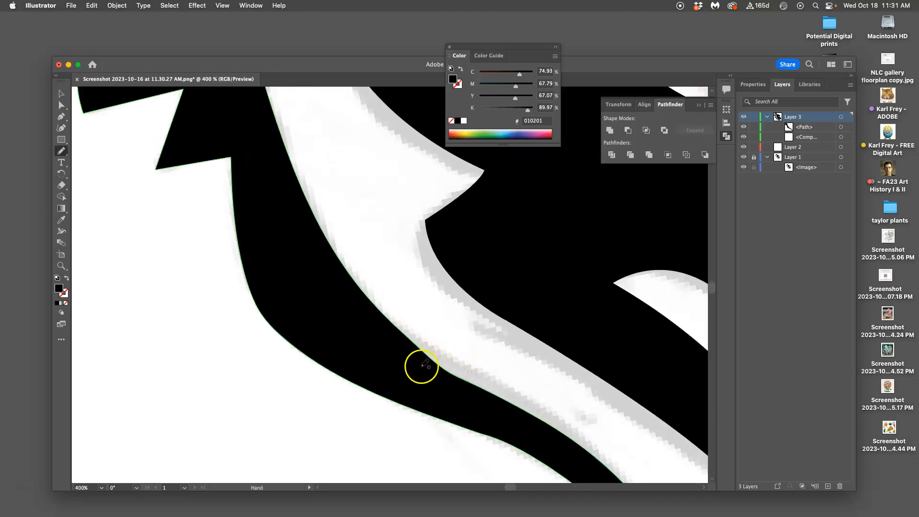
pyautogui.click(61, 104)
pyautogui.click(294, 286)
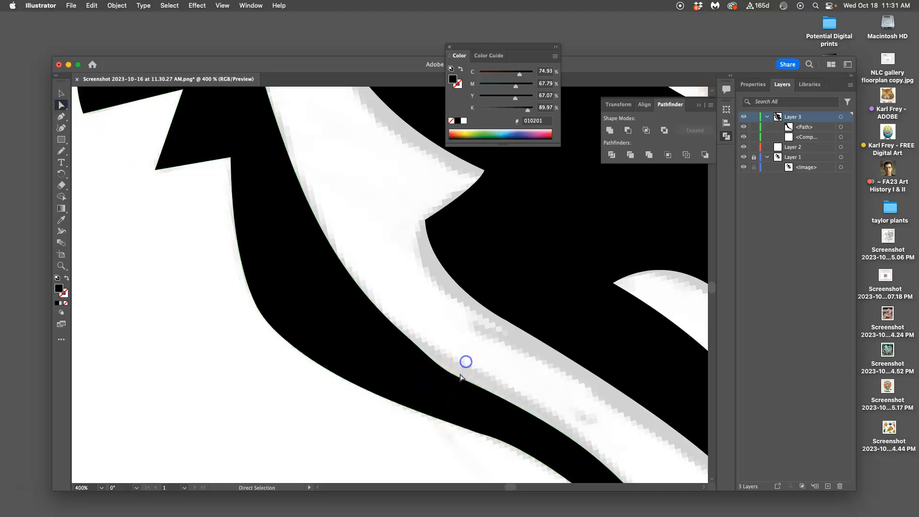
pyautogui.moveTo(458, 379); pyautogui.dragTo(444, 348)
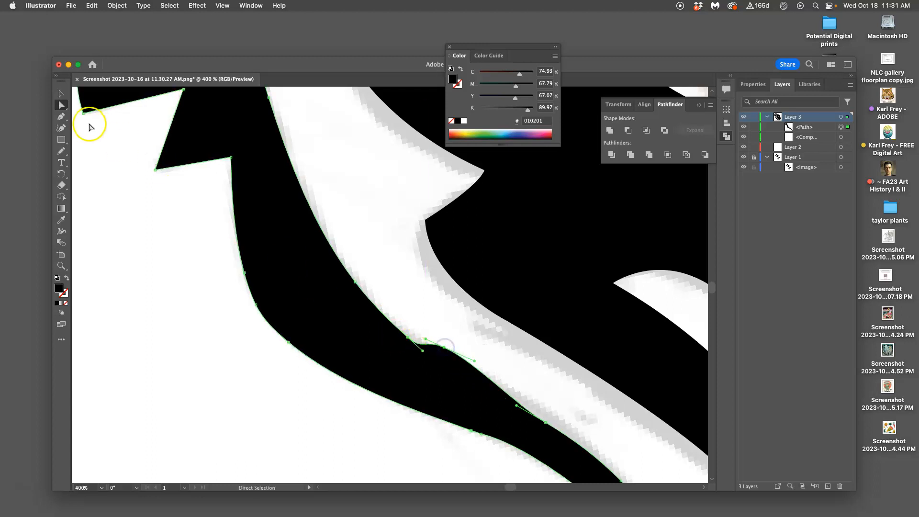
pyautogui.click(62, 117)
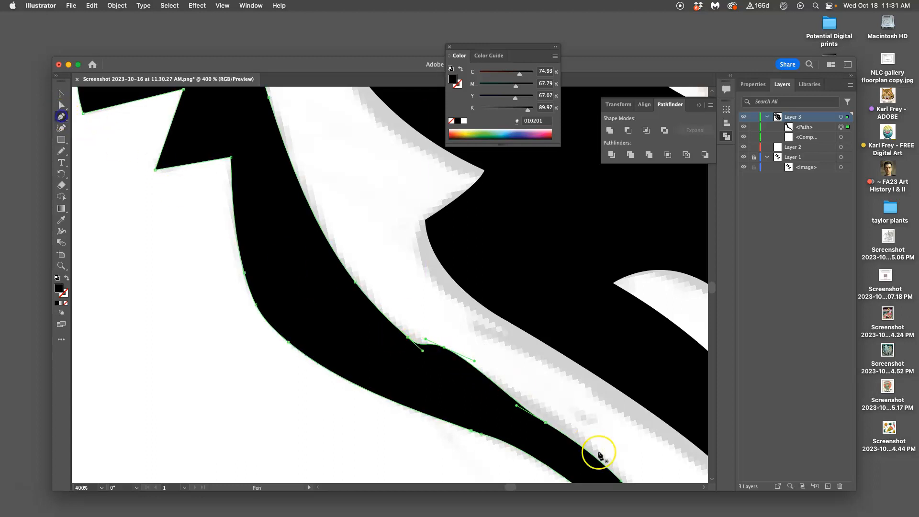
pyautogui.click(444, 348)
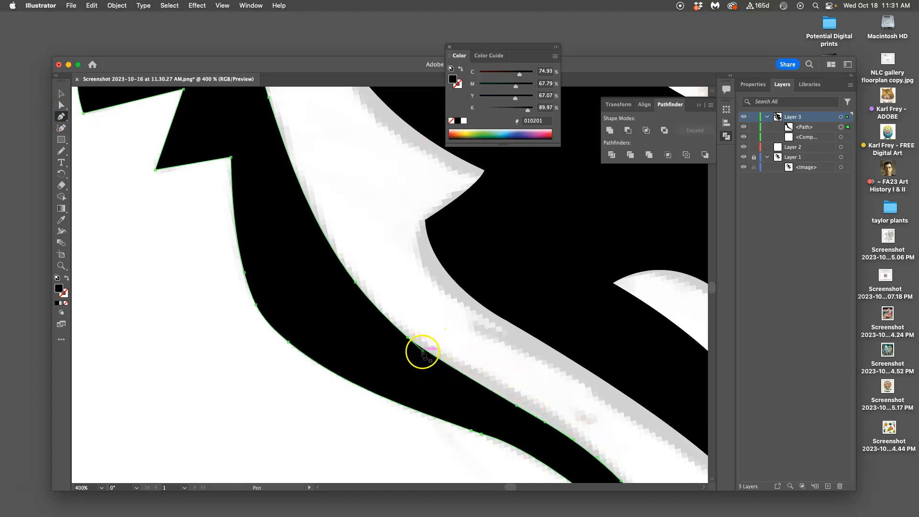
# Adjust the curve beside the deleted anchor with the Direct Selection tool to smooth the limb's upper edge, and deselect the path
pyautogui.click(62, 105)
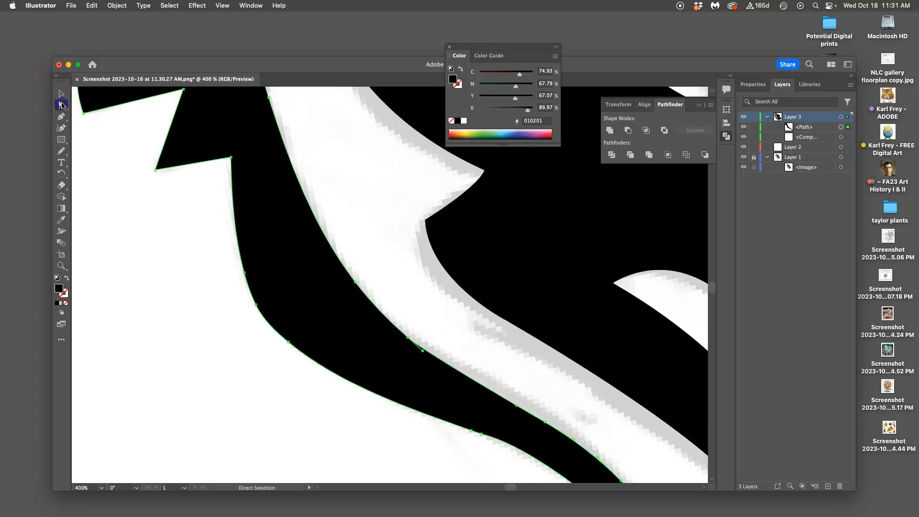
pyautogui.moveTo(424, 354); pyautogui.dragTo(428, 357)
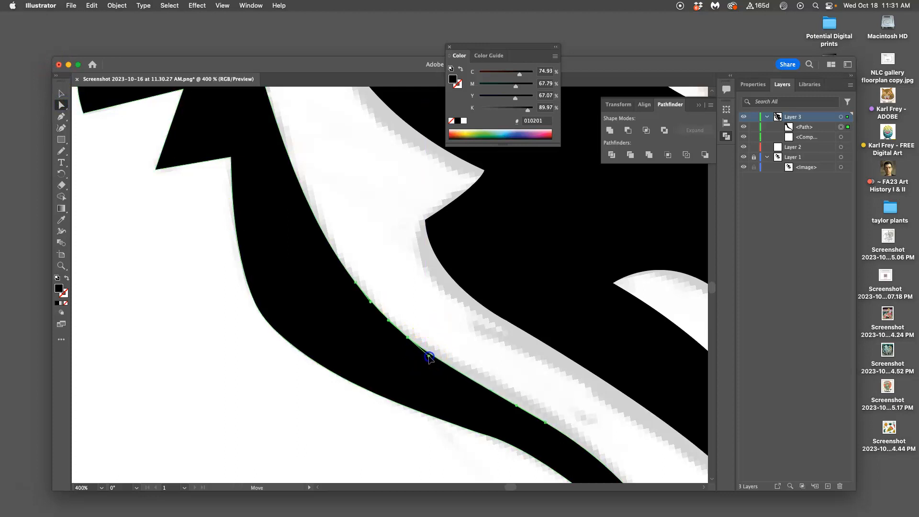
pyautogui.click(440, 330)
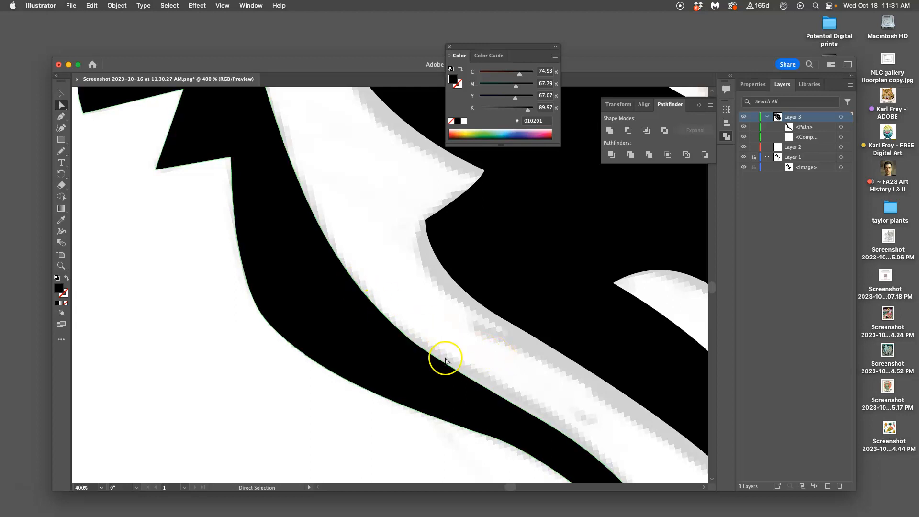
# Remove the small notch on the edge of the tail's inner gap by moving its anchor in line with the contour, and deselect
pyautogui.scroll(15, 467, 341)
pyautogui.hscroll(-10, 406, 325)
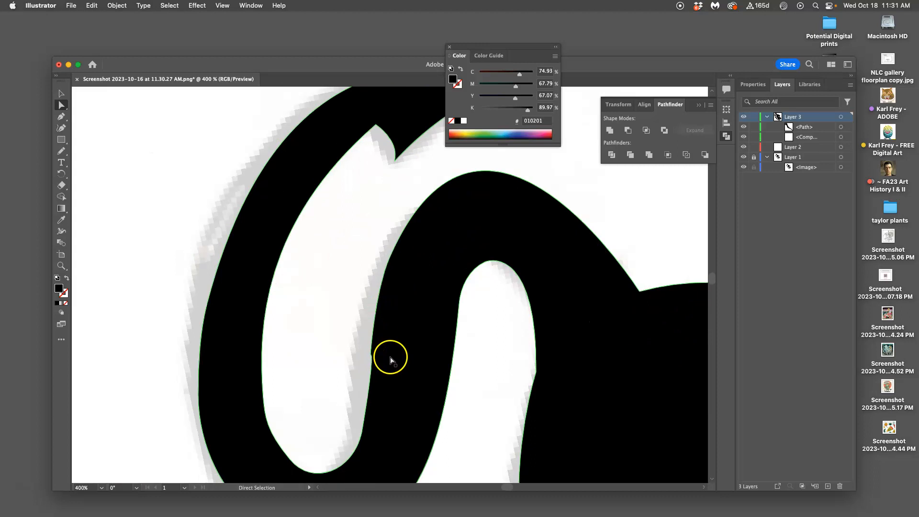
pyautogui.scroll(6, 391, 358)
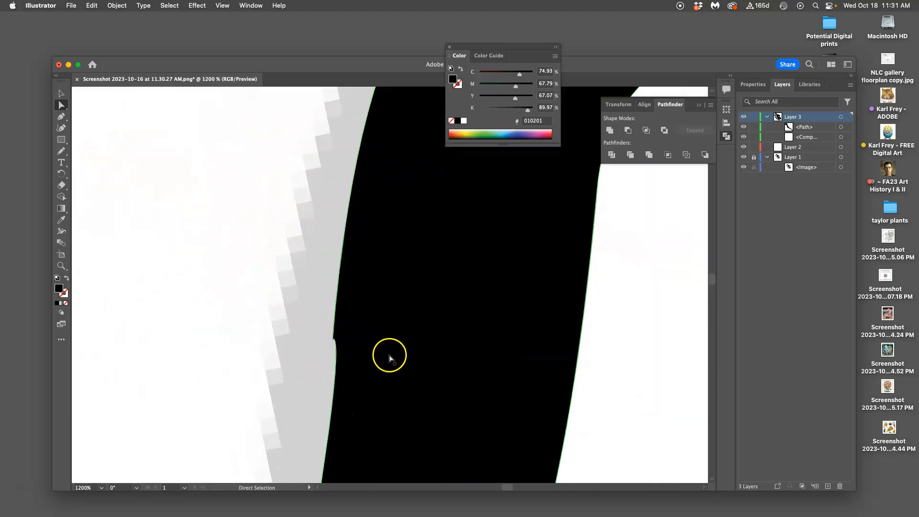
pyautogui.click(330, 331)
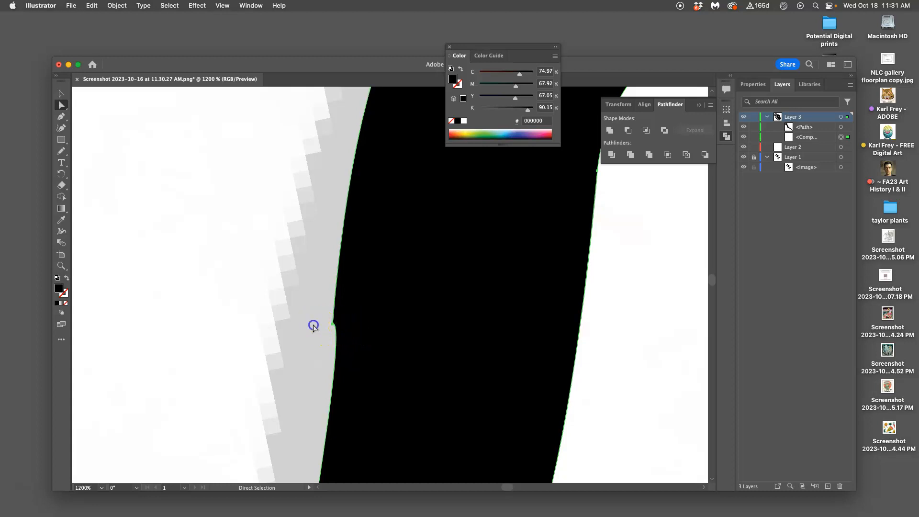
pyautogui.click(333, 324)
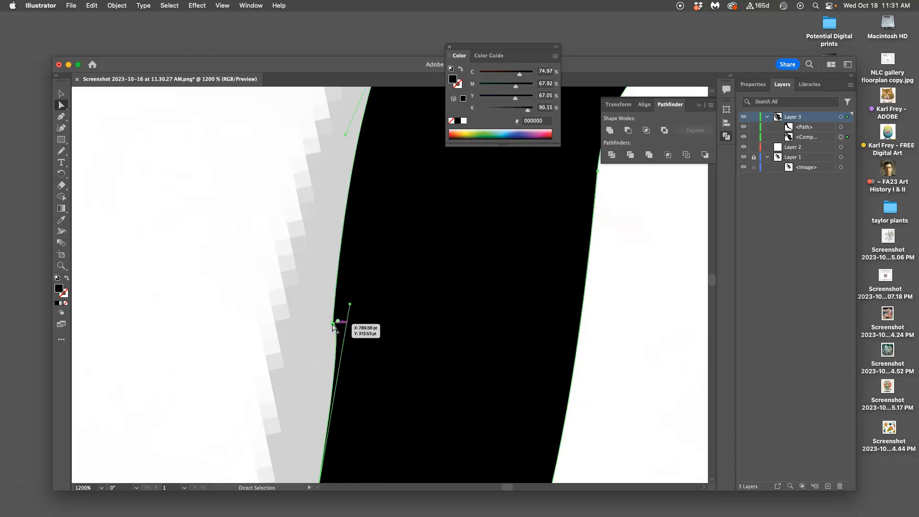
pyautogui.moveTo(333, 325); pyautogui.dragTo(340, 305)
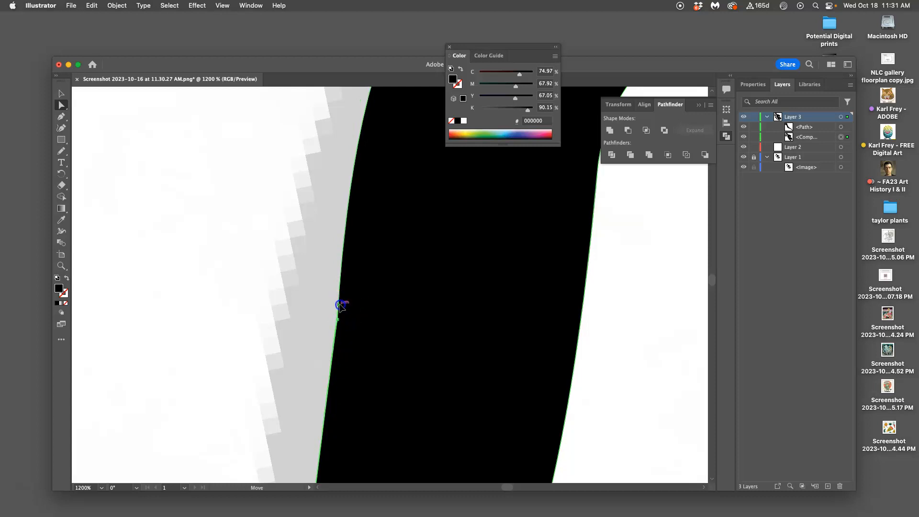
pyautogui.moveTo(338, 319); pyautogui.dragTo(334, 319)
pyautogui.click(310, 328)
# Examine the tail's curve, the body outline and the whole cat for any remaining bumps or notches
pyautogui.scroll(-10, 369, 334)
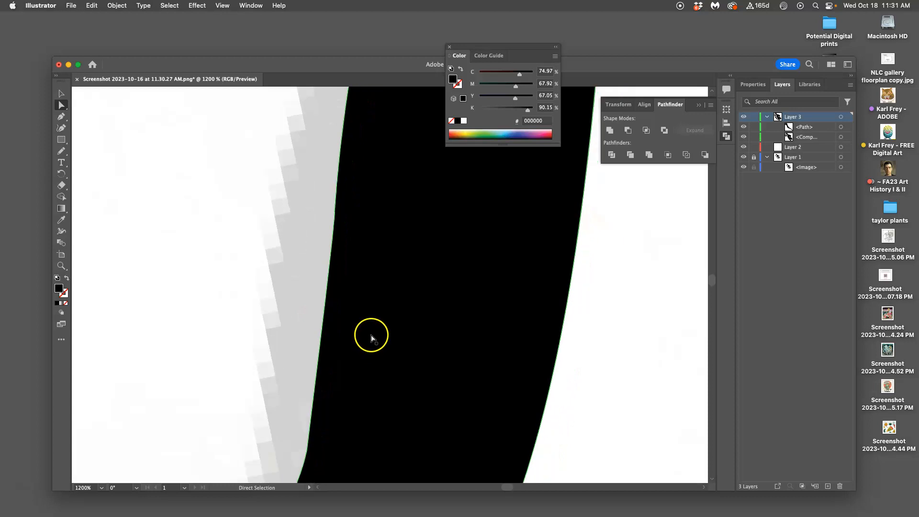
pyautogui.hscroll(-3, 363, 335)
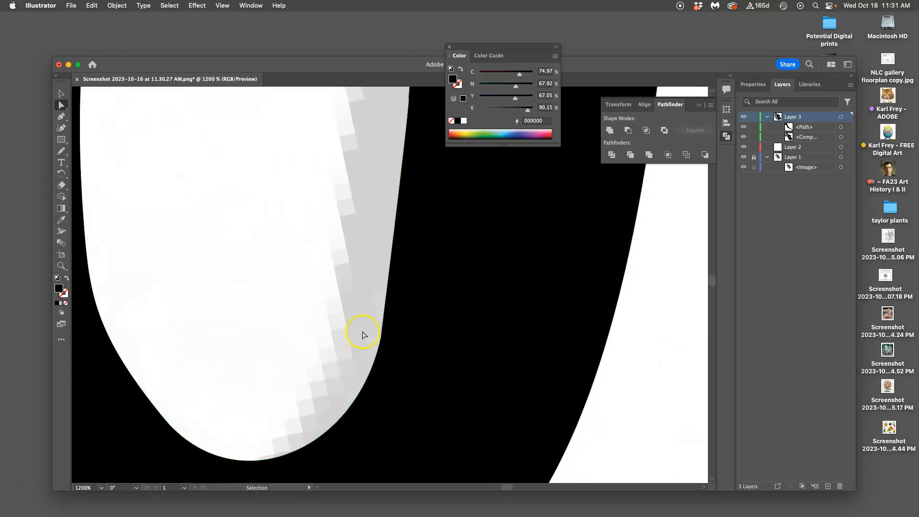
pyautogui.scroll(-3, 363, 335)
pyautogui.click(247, 325)
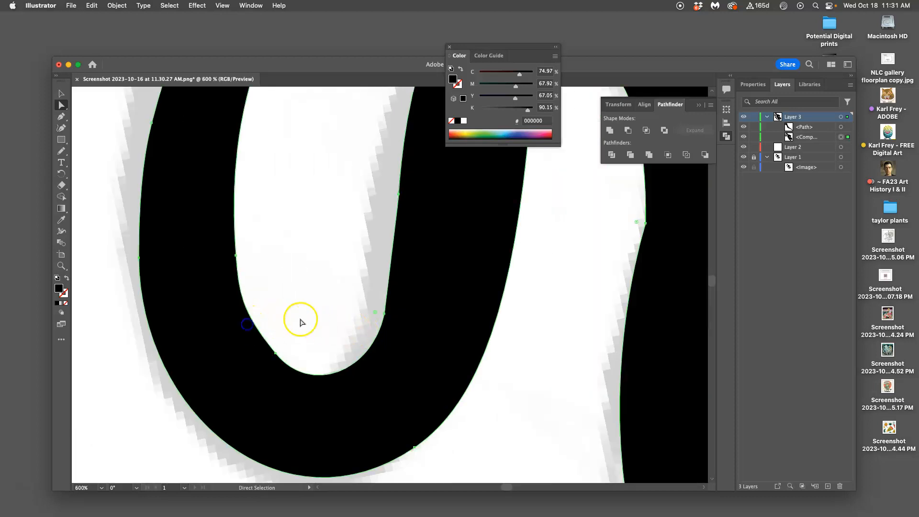
pyautogui.scroll(-2, 301, 323)
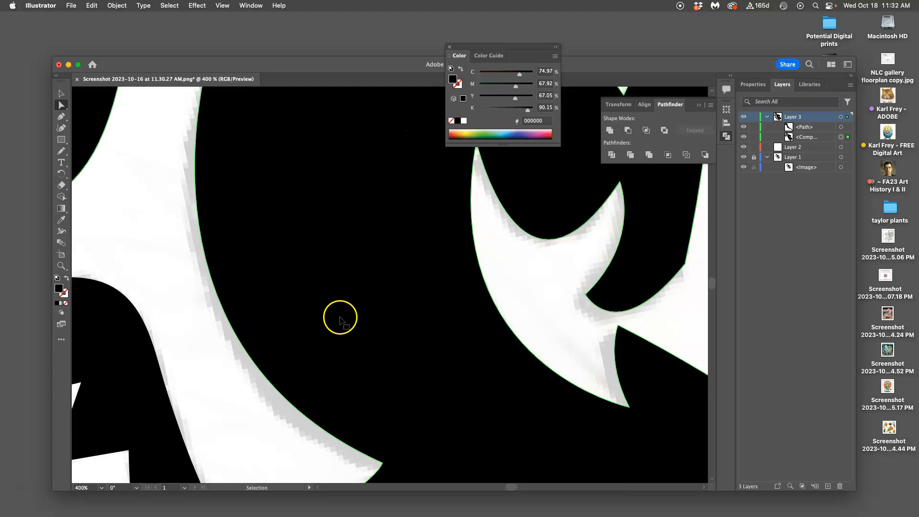
pyautogui.scroll(-4, 344, 318)
pyautogui.click(431, 287)
pyautogui.click(518, 280)
pyautogui.hscroll(3, 520, 286)
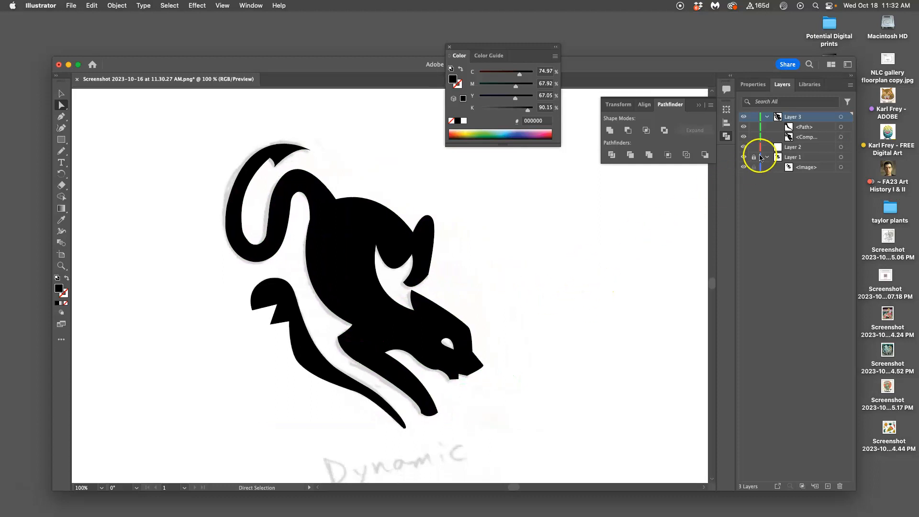
# Hide Layer 1 with the scanned sketch so that only the vector cat shows on the artboard
pyautogui.click(744, 158)
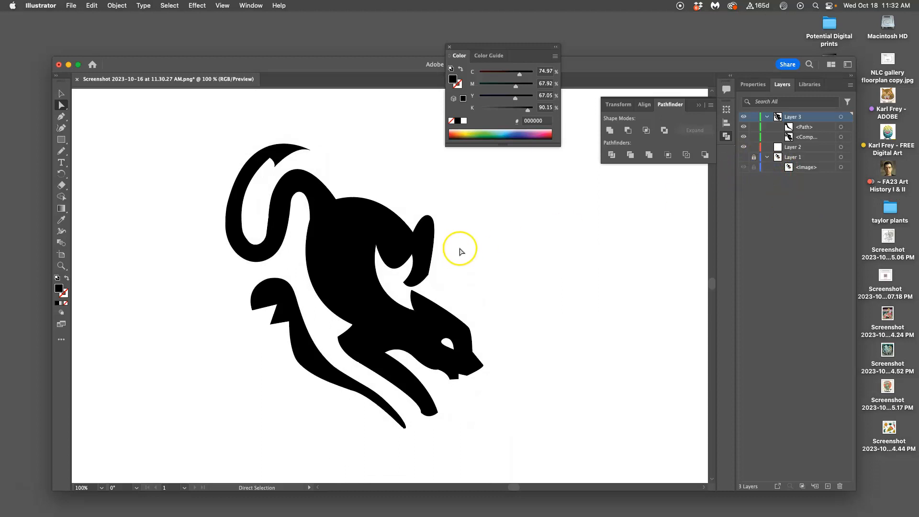
pyautogui.hscroll(1, 459, 248)
pyautogui.press('super+minus')
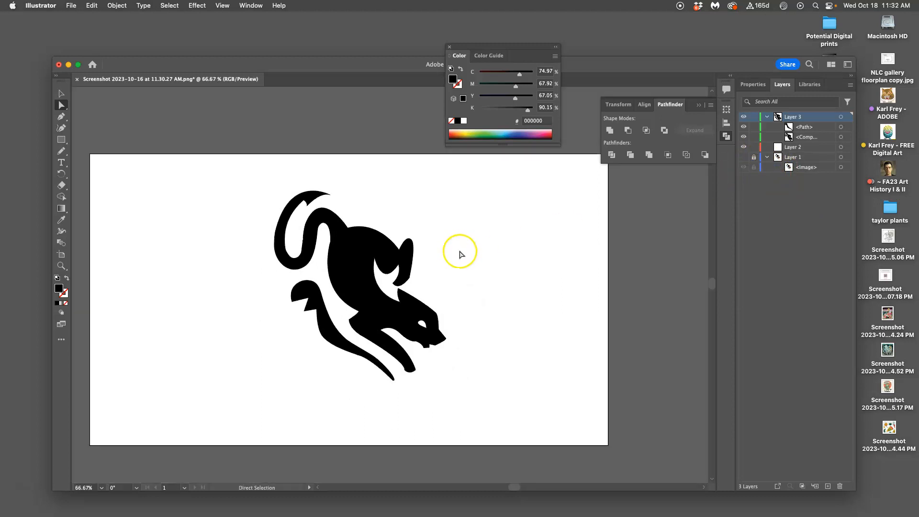
# Select both cat shapes with the Selection tool, move them off the artboard to its upper left, and deselect them
pyautogui.click(62, 93)
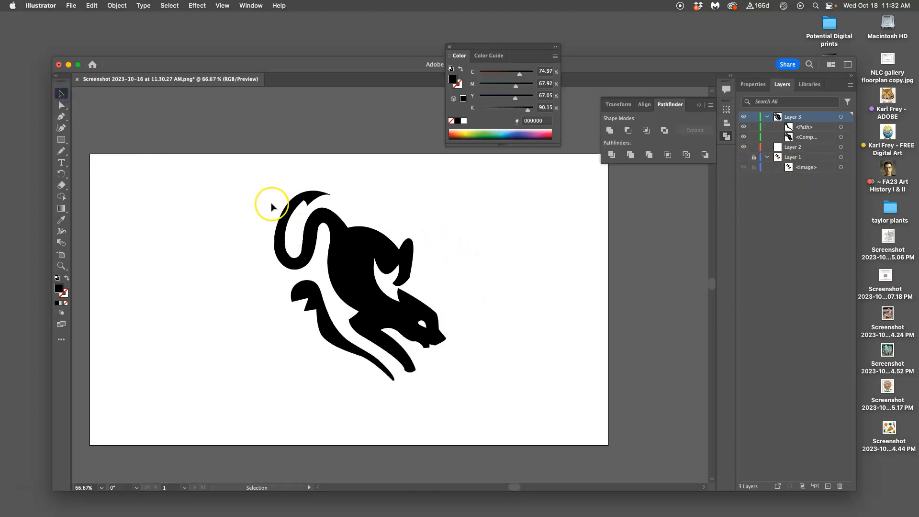
pyautogui.moveTo(257, 181); pyautogui.dragTo(467, 388)
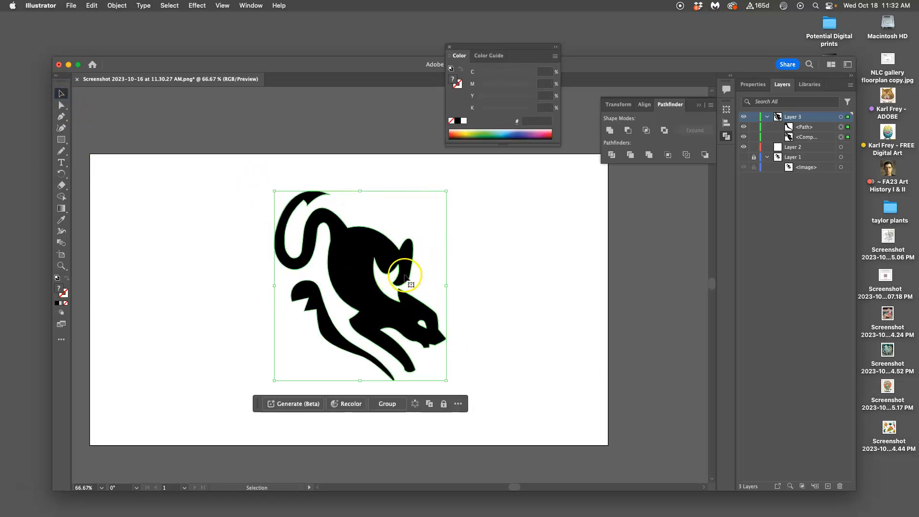
pyautogui.press('super+minus')
pyautogui.press('super+minus')
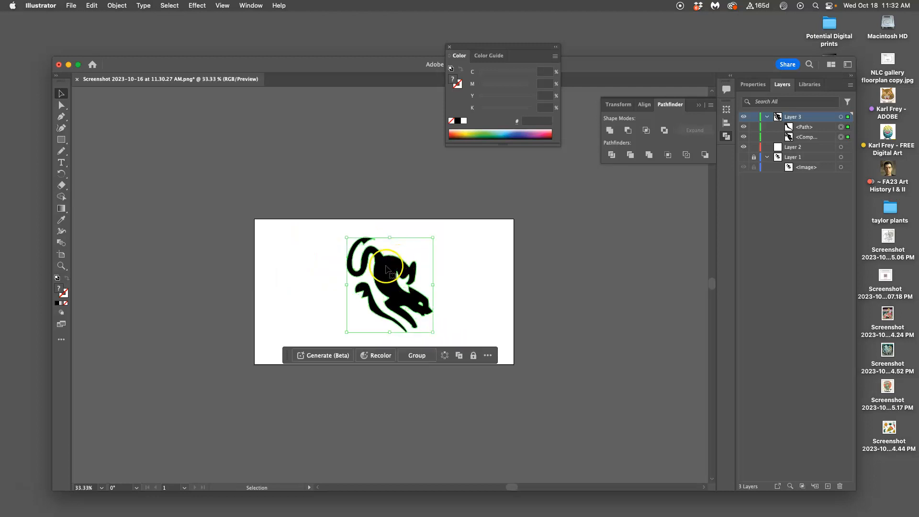
pyautogui.moveTo(381, 265); pyautogui.dragTo(181, 162)
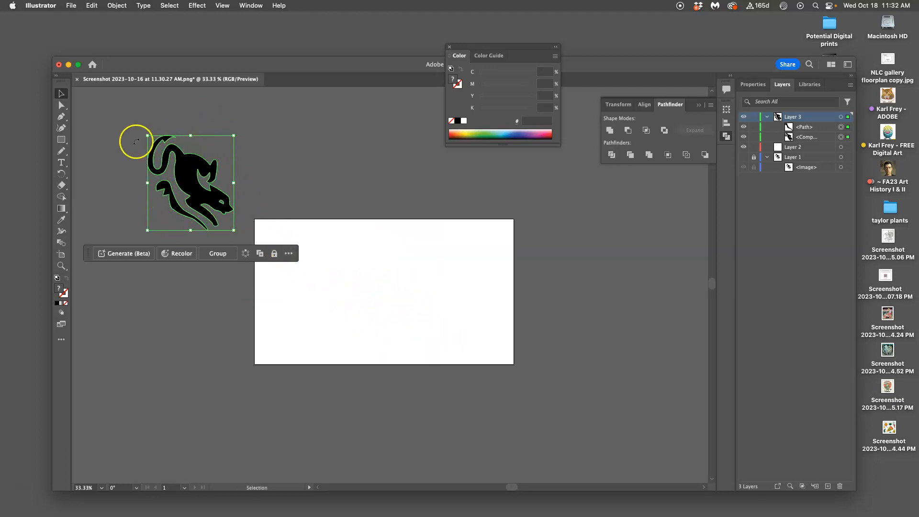
pyautogui.click(262, 179)
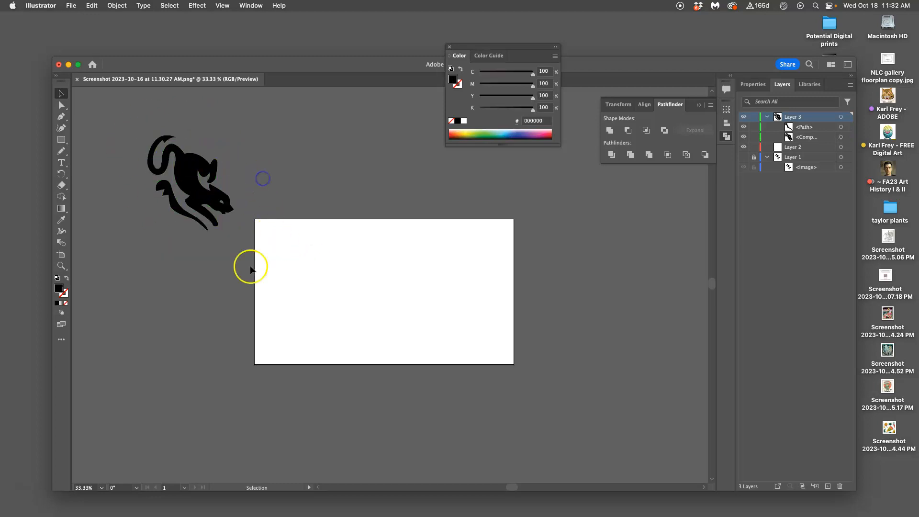
# Move both cat shapes onto the artboard, centered horizontally, and apply Outline Stroke to them
pyautogui.click(231, 223)
pyautogui.moveTo(200, 197); pyautogui.dragTo(394, 297)
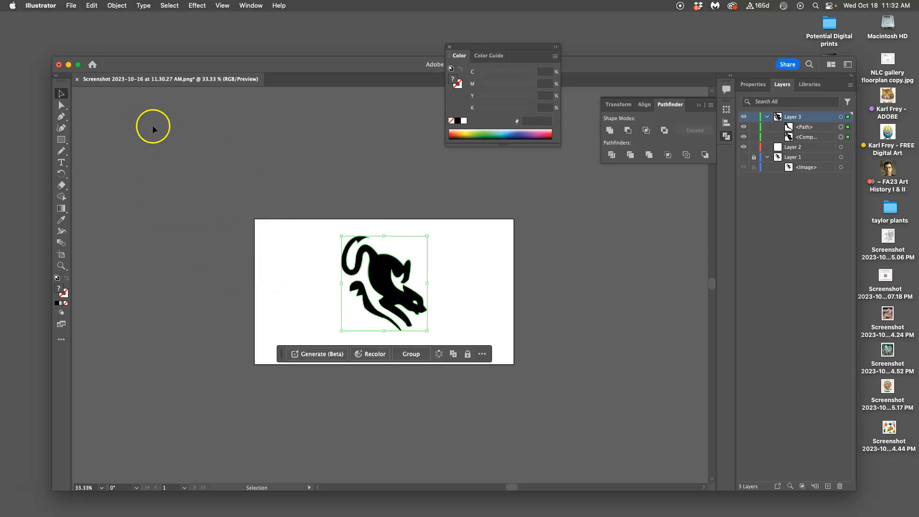
pyautogui.click(117, 6)
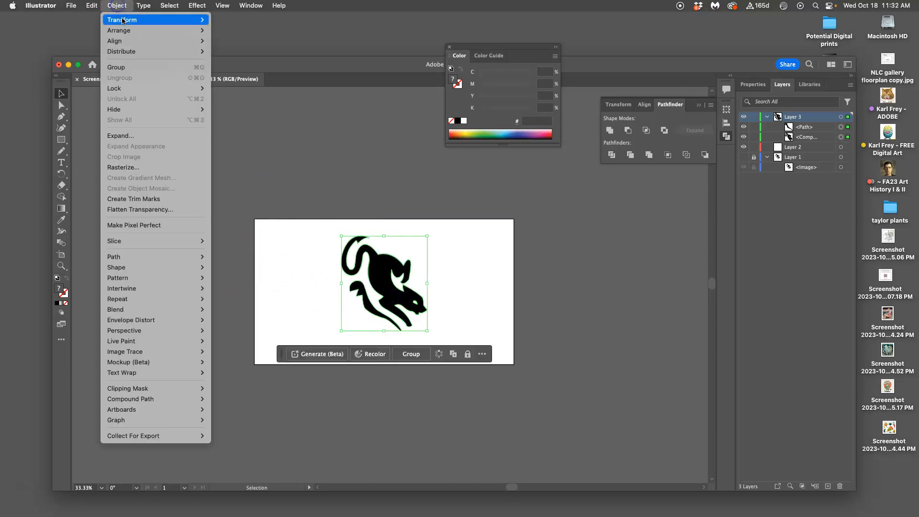
pyautogui.moveTo(136, 256)
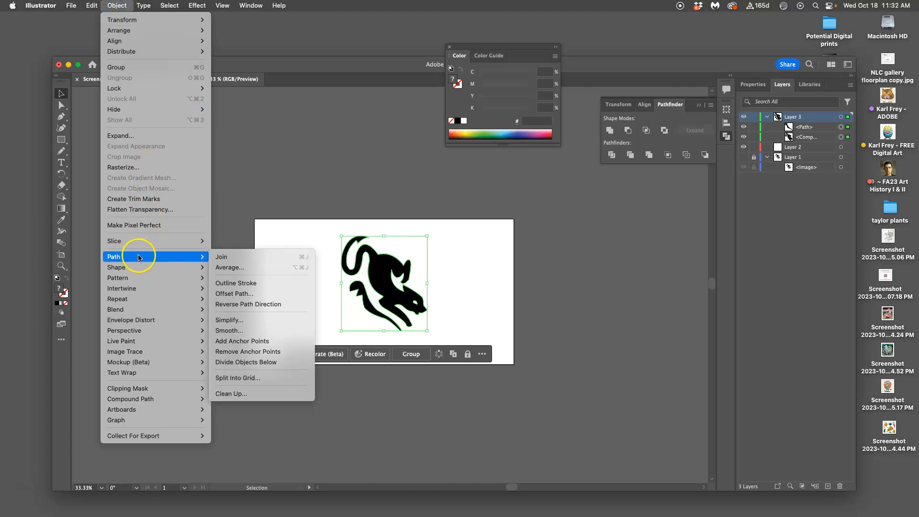
pyautogui.click(245, 287)
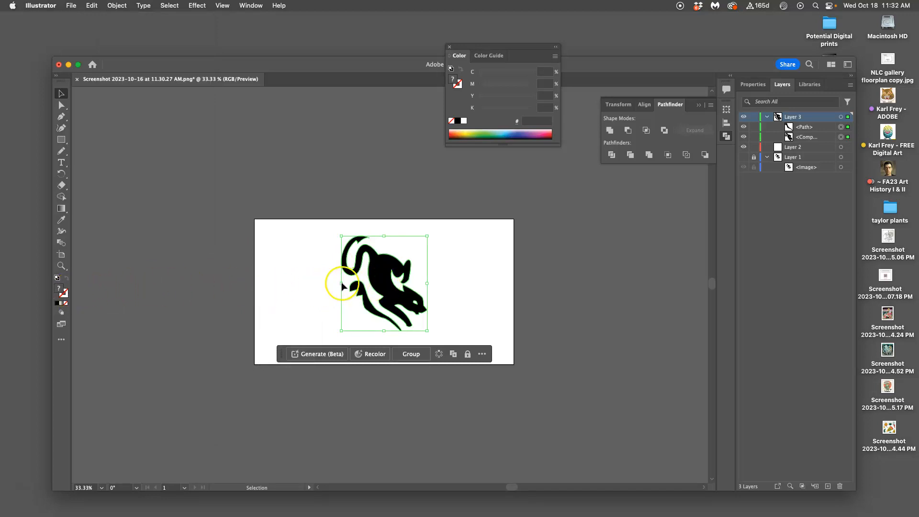
pyautogui.click(233, 283)
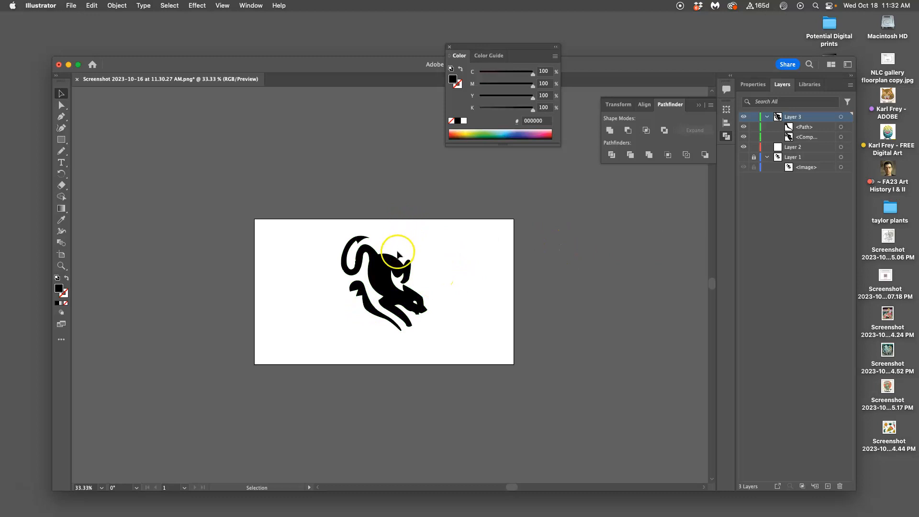
# Save the document locally to the Desktop as an Illustrator 2020 .ai file, named with the personal names, "Assign 4" and "Cat Vector Logo"
pyautogui.click(71, 6)
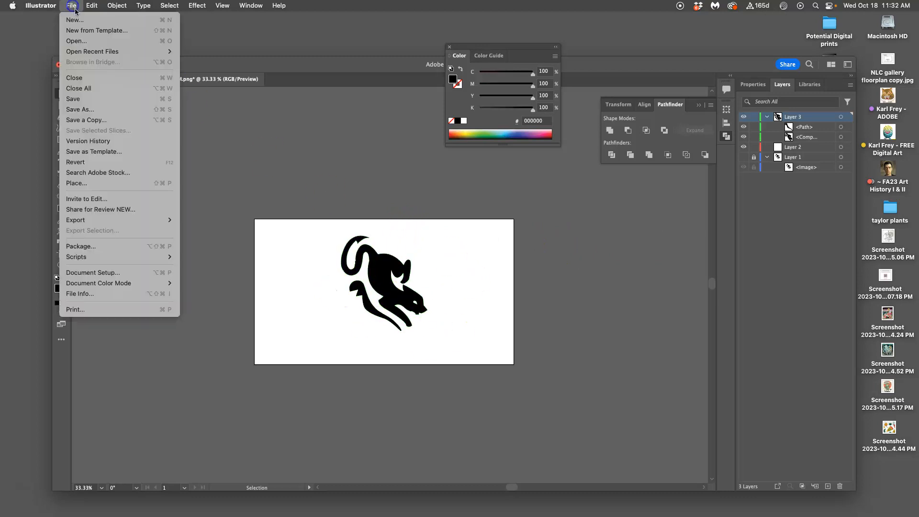
pyautogui.click(89, 110)
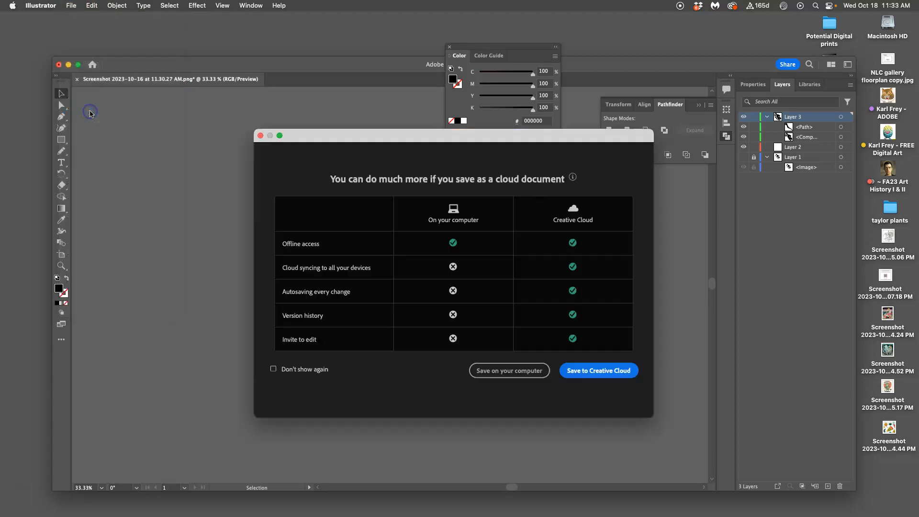
pyautogui.click(525, 374)
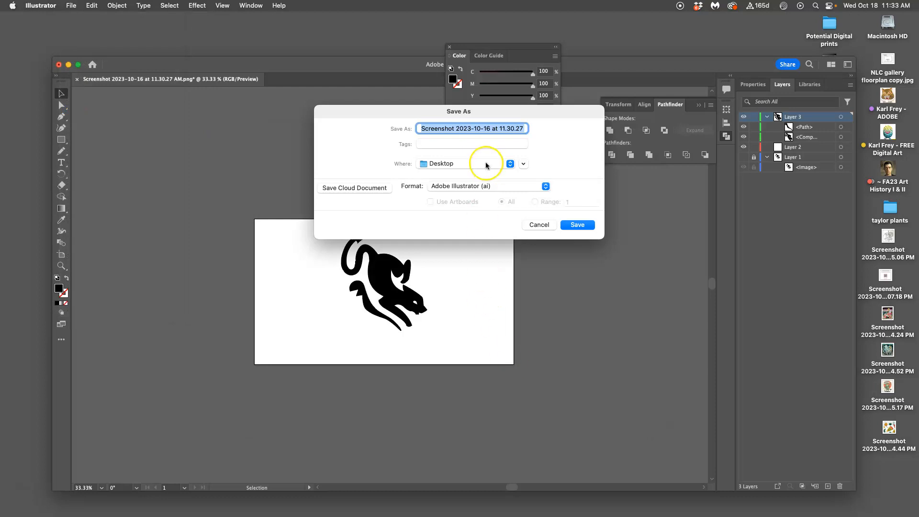
pyautogui.write('Ka')
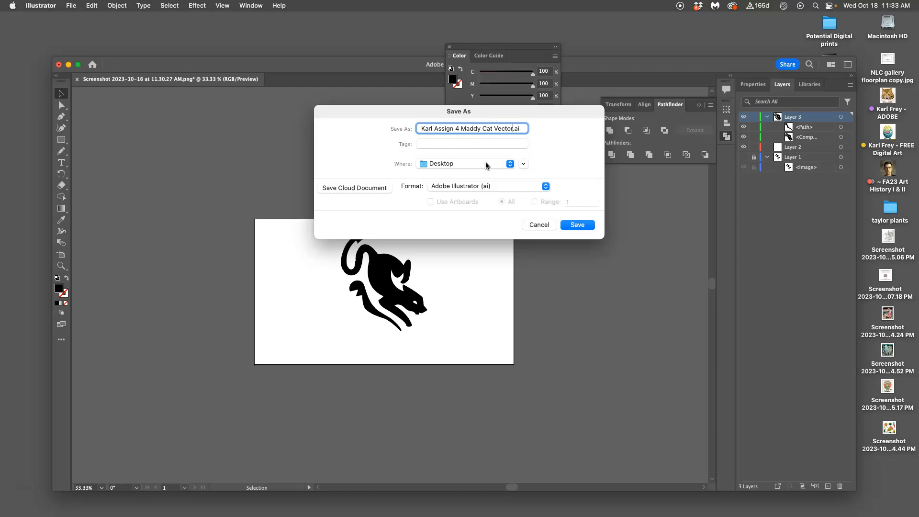
pyautogui.write('ogo')
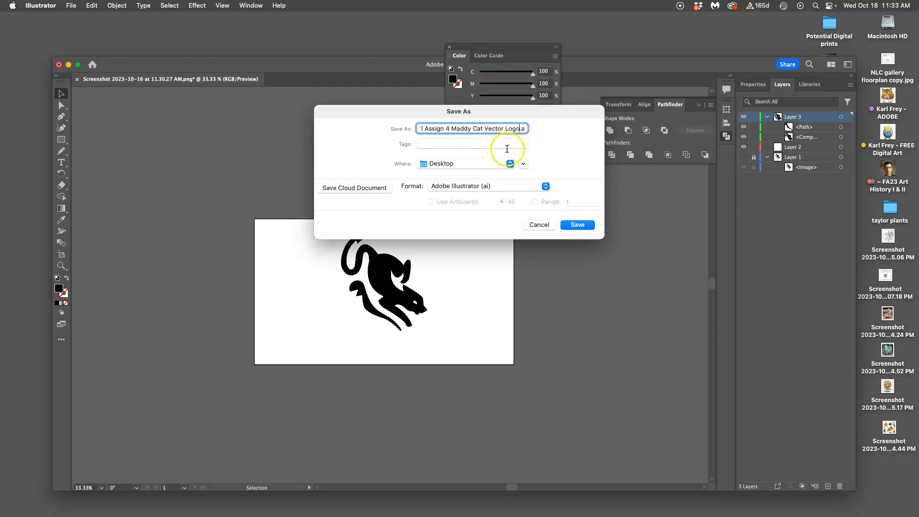
pyautogui.click(578, 226)
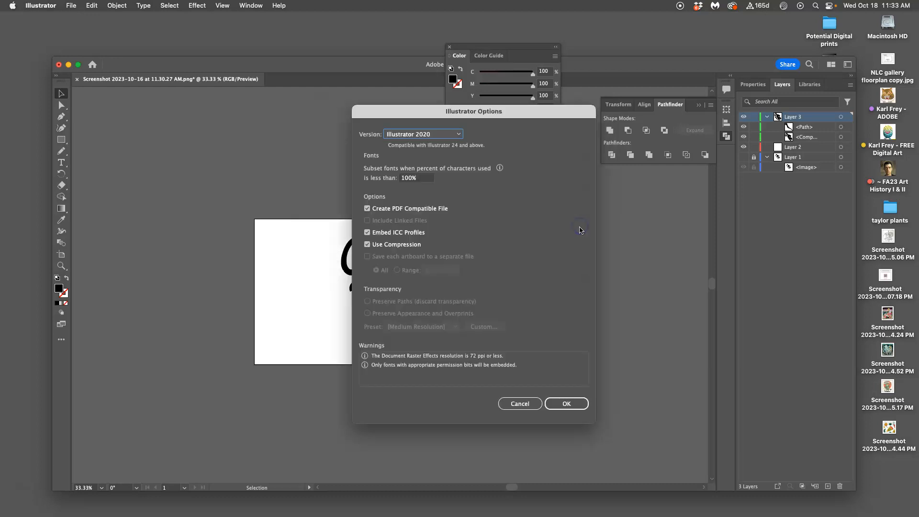
pyautogui.click(566, 404)
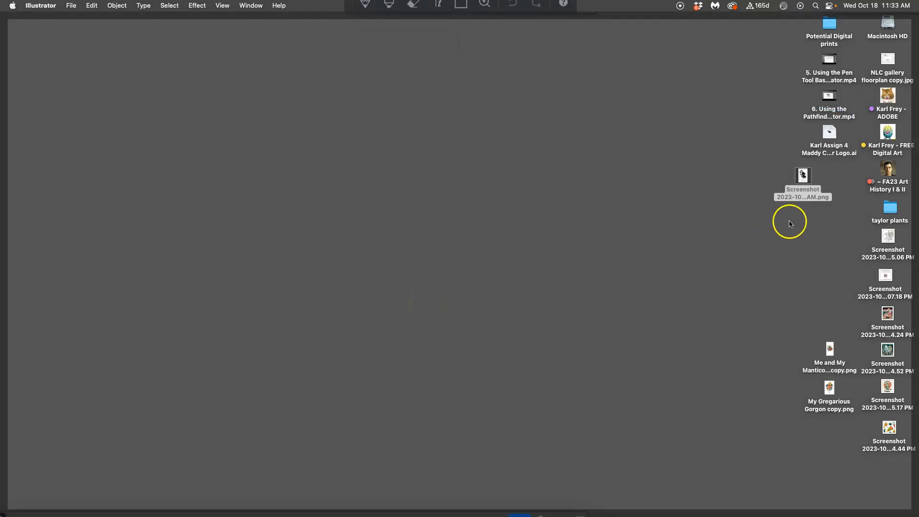
# Switch to the Finder desktop and give the saved Cat Vector Logo .ai file a green tag
pyautogui.click(804, 228)
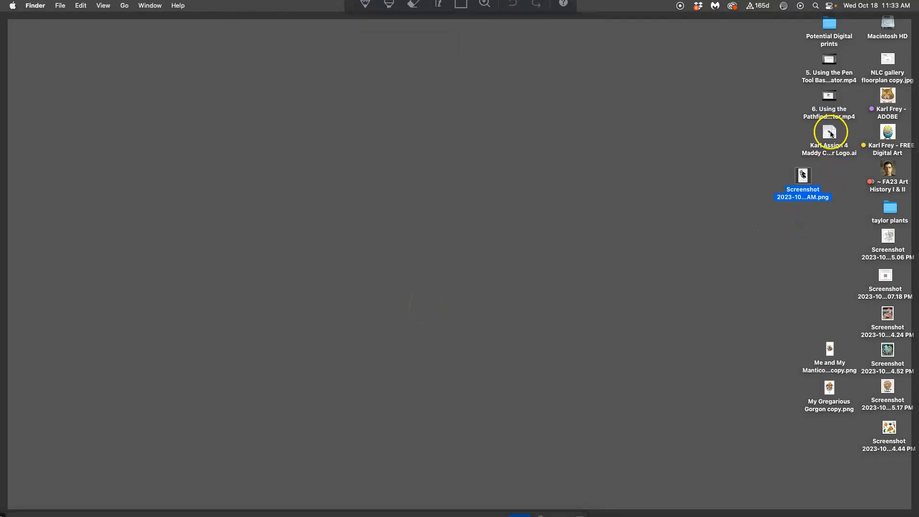
pyautogui.rightClick(830, 142)
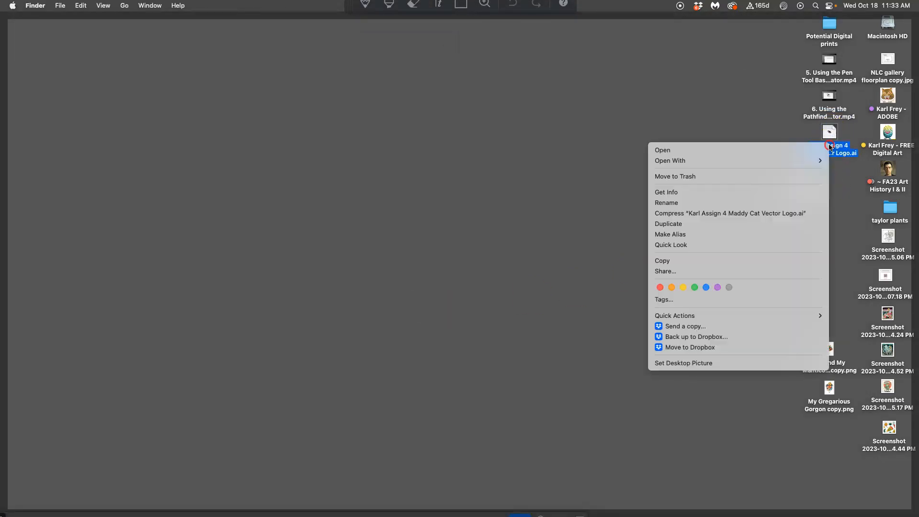
pyautogui.click(696, 288)
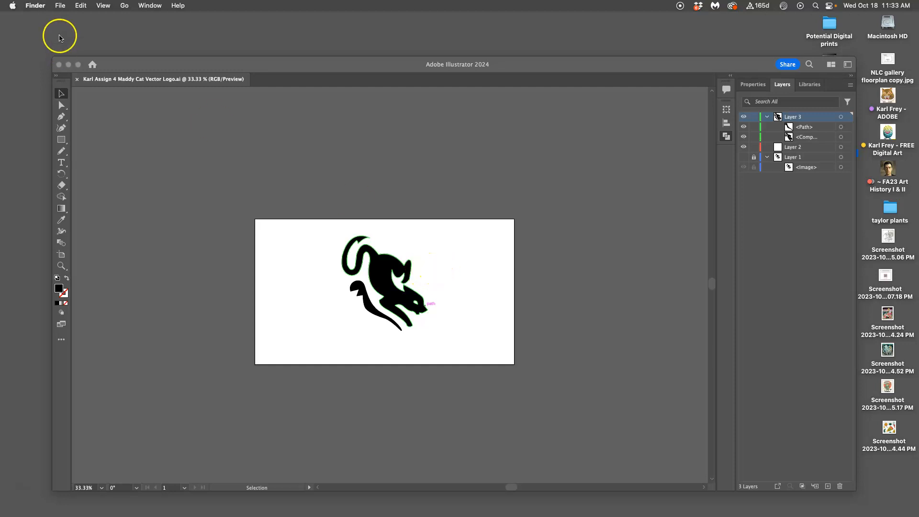
# Switch back to Illustrator and save the logo locally to the Desktop in Illustrator EPS format, with the version set to Illustrator 2020 EPS
pyautogui.click(117, 58)
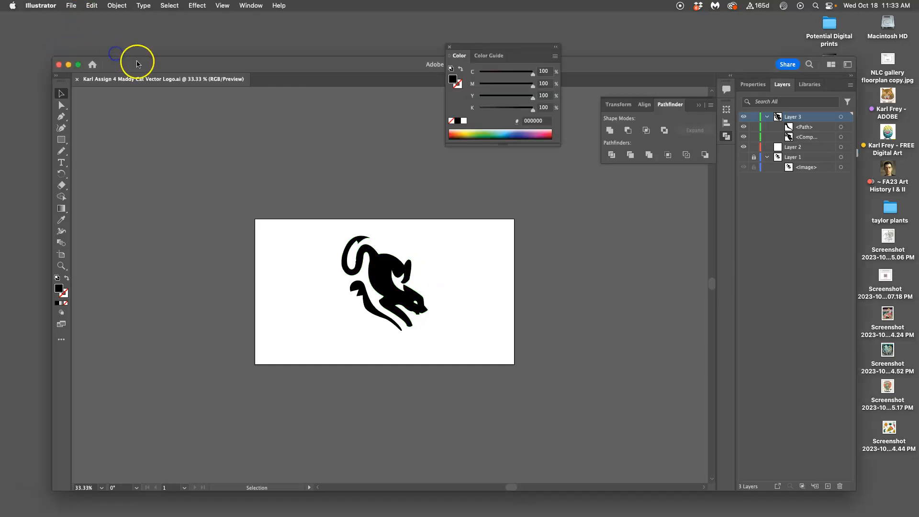
pyautogui.moveTo(138, 64); pyautogui.dragTo(127, 53)
pyautogui.click(71, 5)
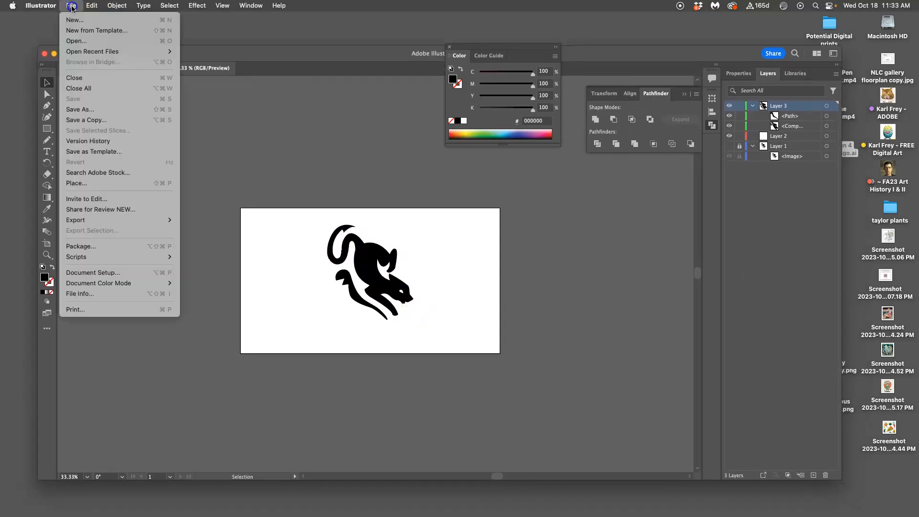
pyautogui.click(95, 113)
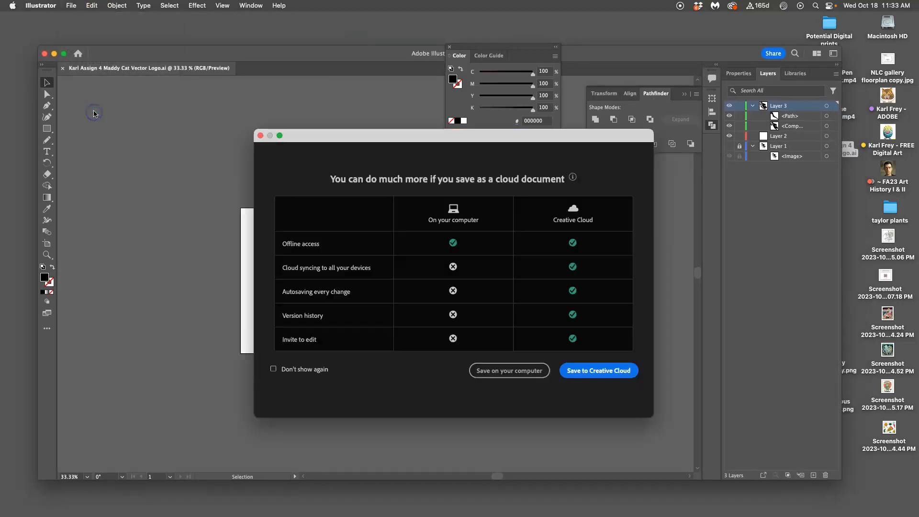
pyautogui.click(507, 425)
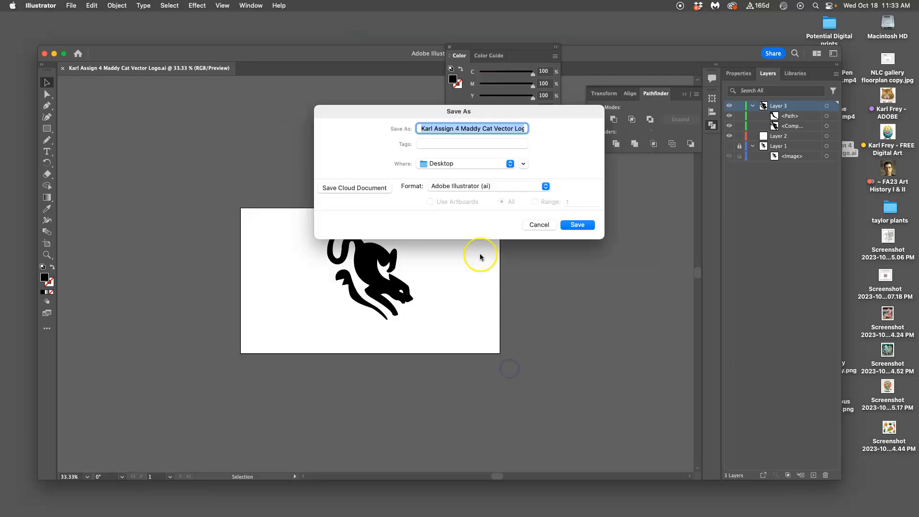
pyautogui.click(452, 189)
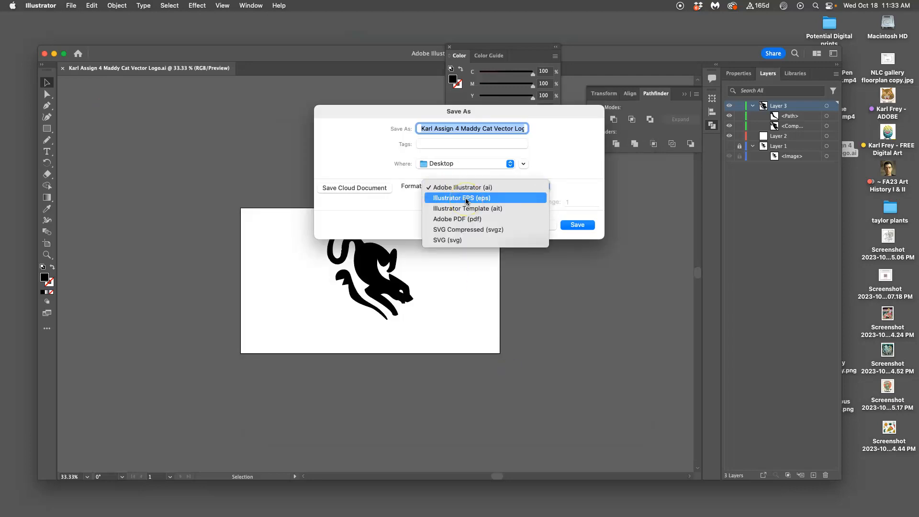
pyautogui.click(467, 198)
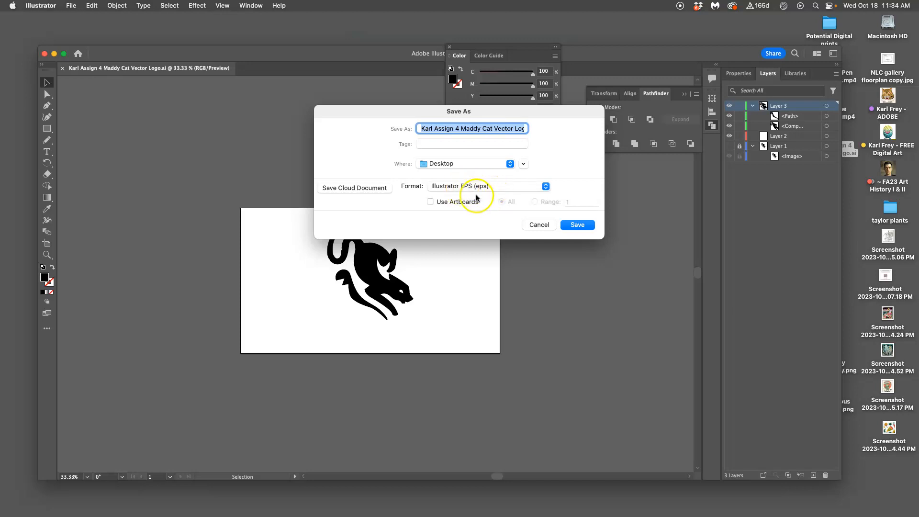
pyautogui.click(578, 225)
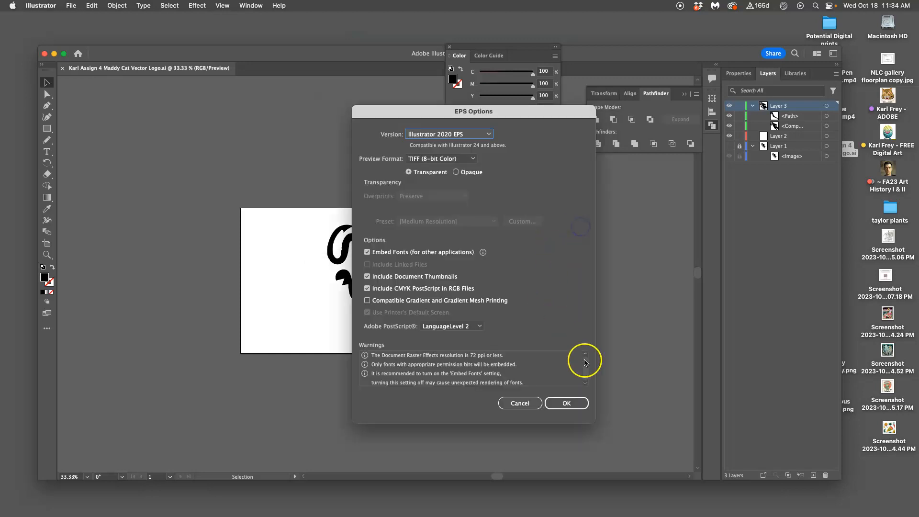
pyautogui.click(567, 403)
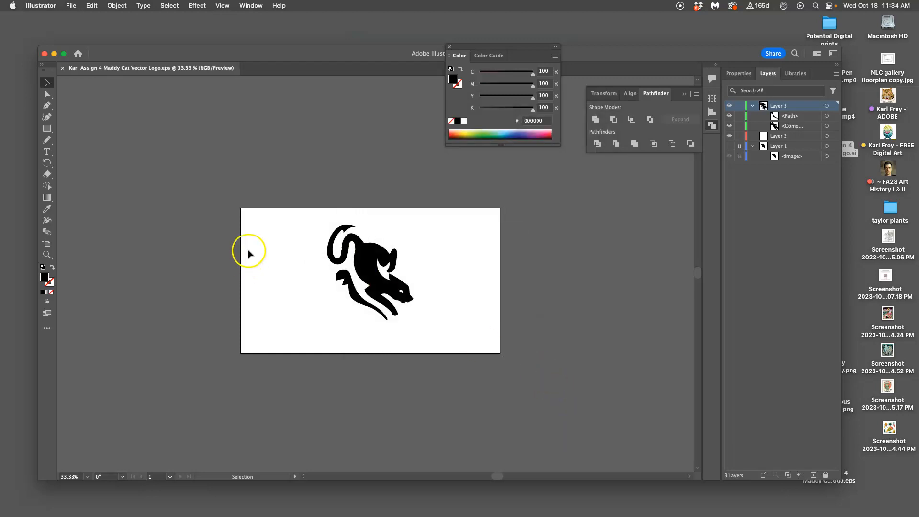
# Save the cat logo as a cloud document in Creative Cloud, keeping the suggested file name
pyautogui.click(71, 5)
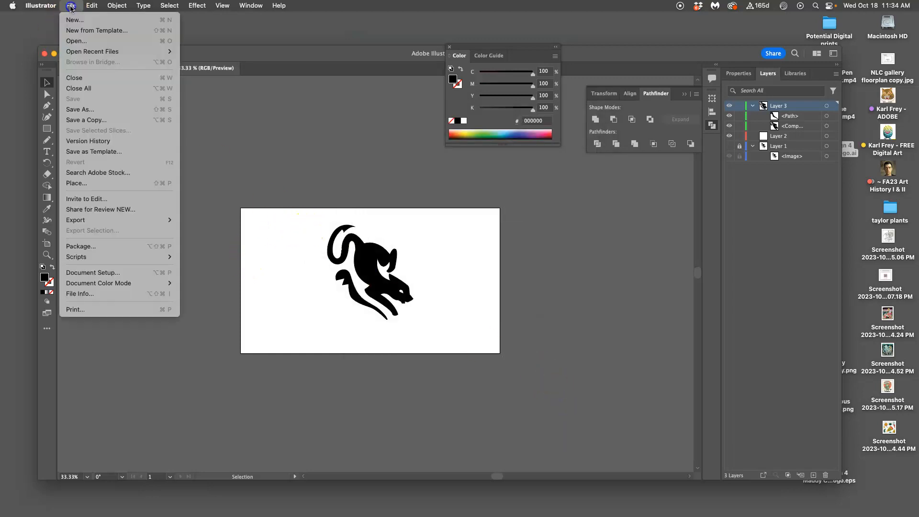
pyautogui.click(93, 110)
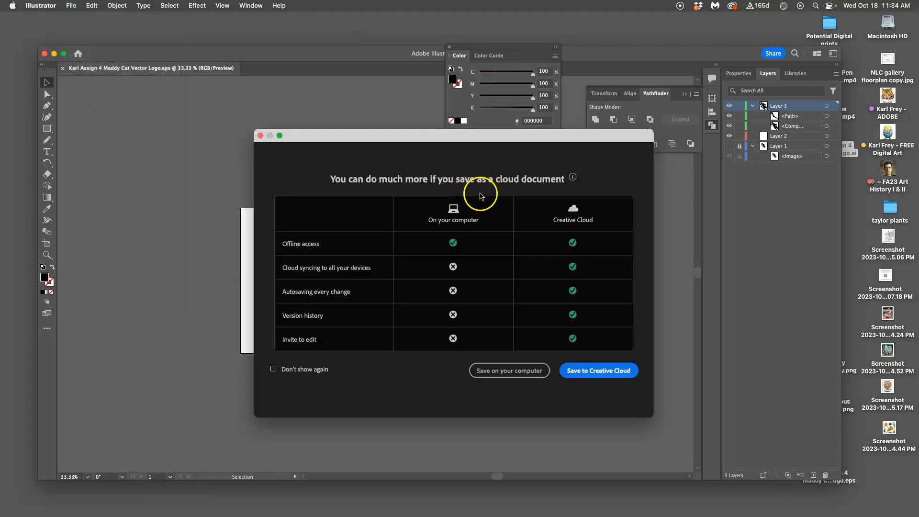
pyautogui.click(594, 372)
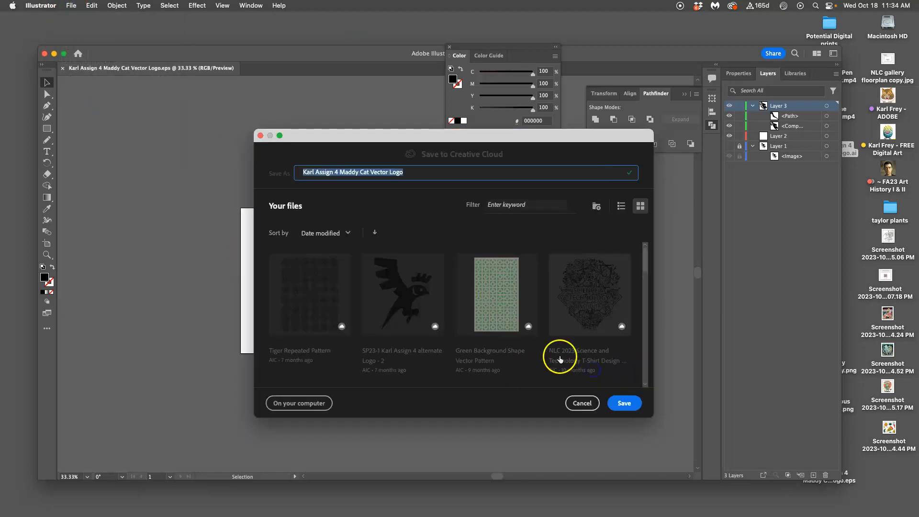
pyautogui.click(624, 404)
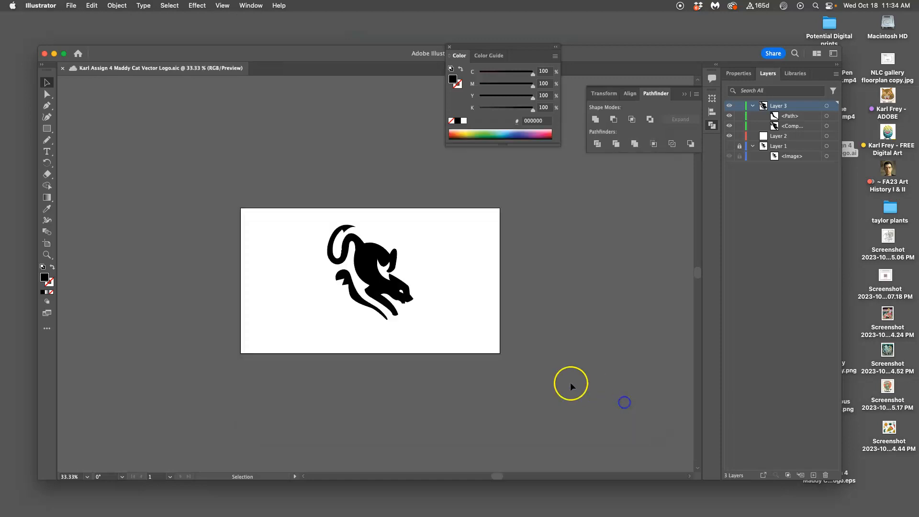
# Look through the recent files on the home screen and open the Tiger Repeated Pattern cloud document
pyautogui.click(62, 68)
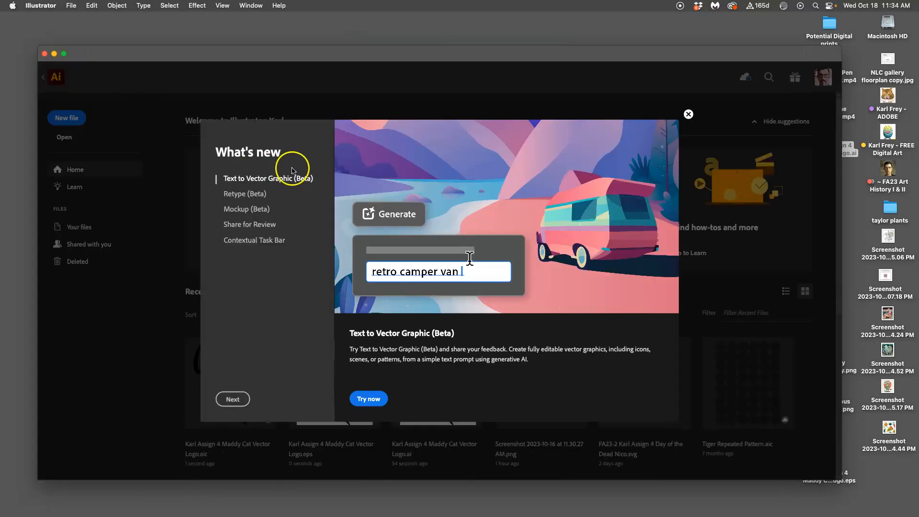
pyautogui.click(688, 114)
pyautogui.scroll(-8, 538, 244)
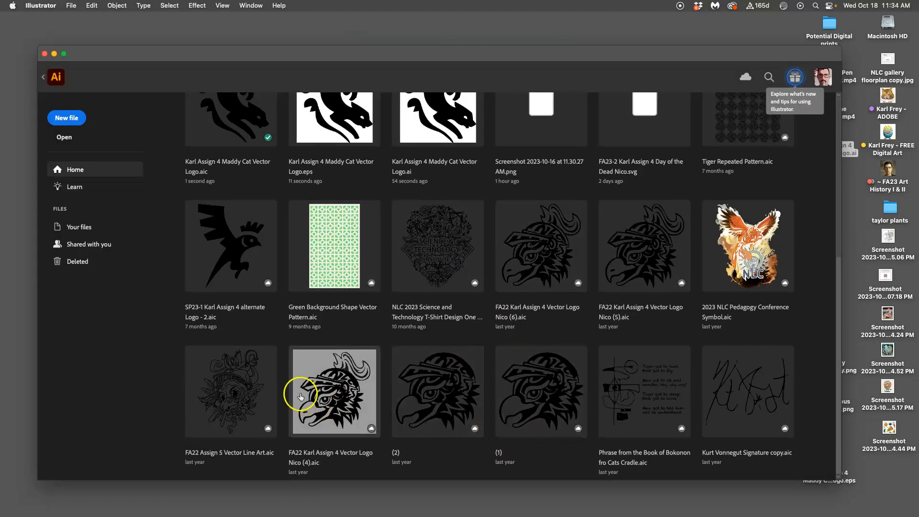
pyautogui.click(255, 255)
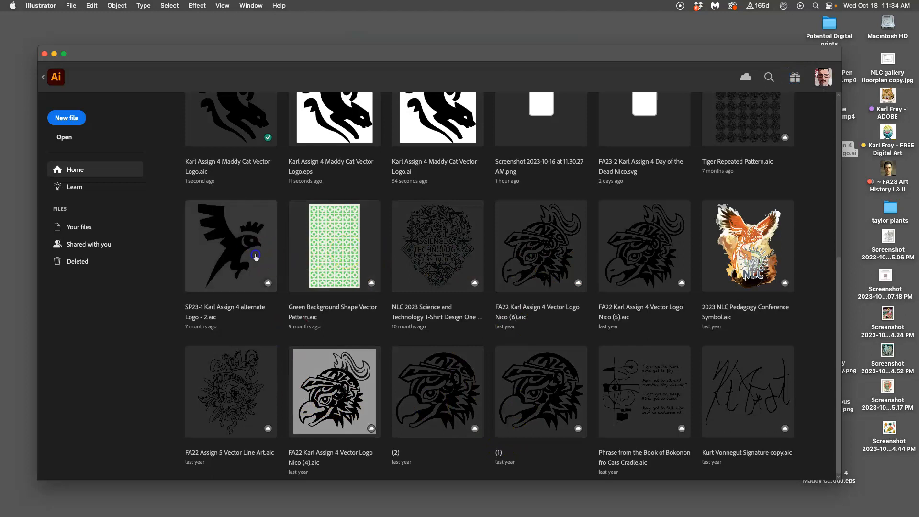
pyautogui.scroll(6, 239, 260)
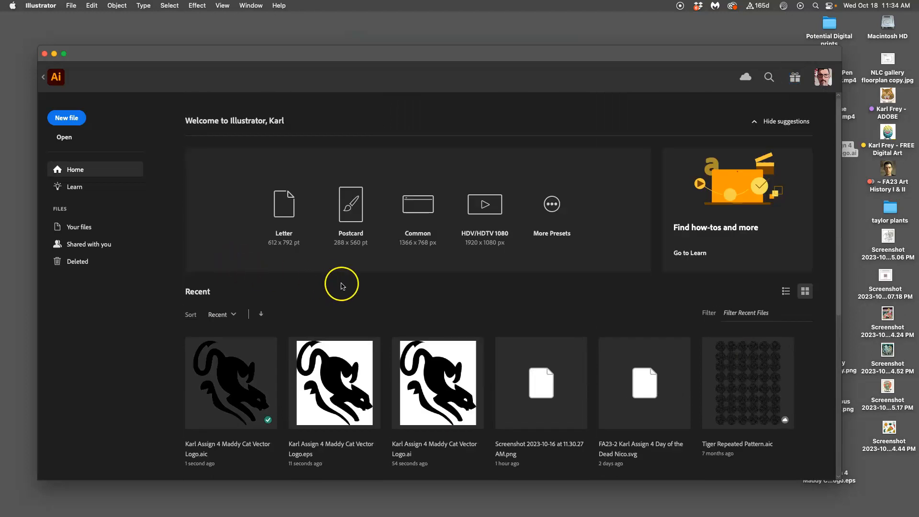
pyautogui.scroll(-6, 341, 285)
pyautogui.scroll(5, 627, 245)
pyautogui.click(741, 364)
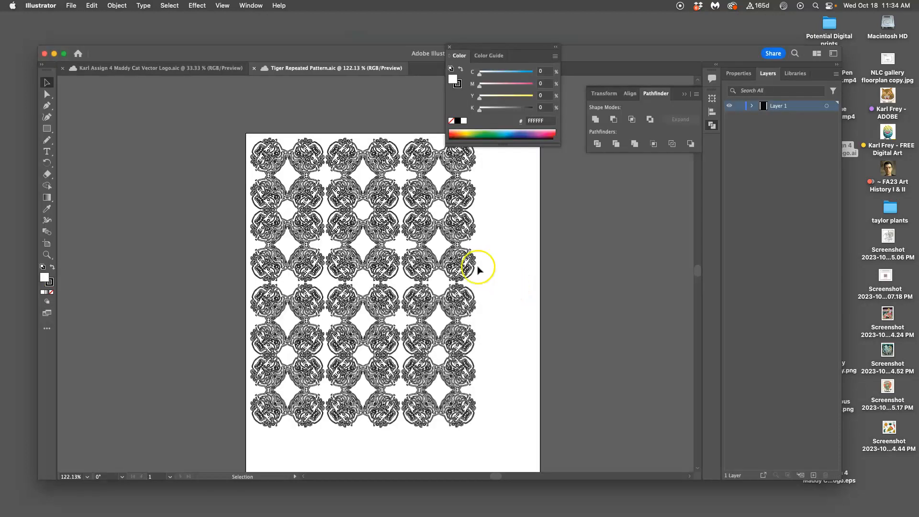
# Examine the tiger pattern's vector line work at several magnifications, selecting the artwork to check its path edges up close
pyautogui.scroll(10, 530, 284)
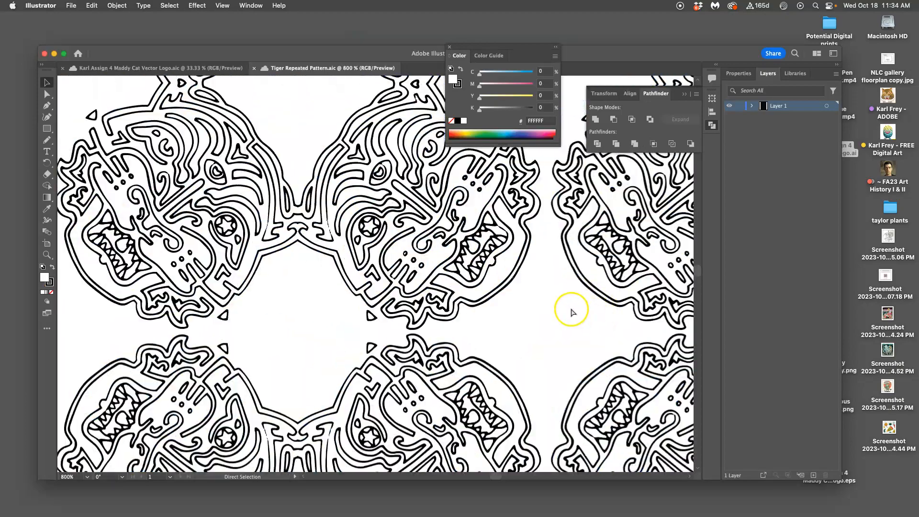
pyautogui.scroll(-5, 572, 313)
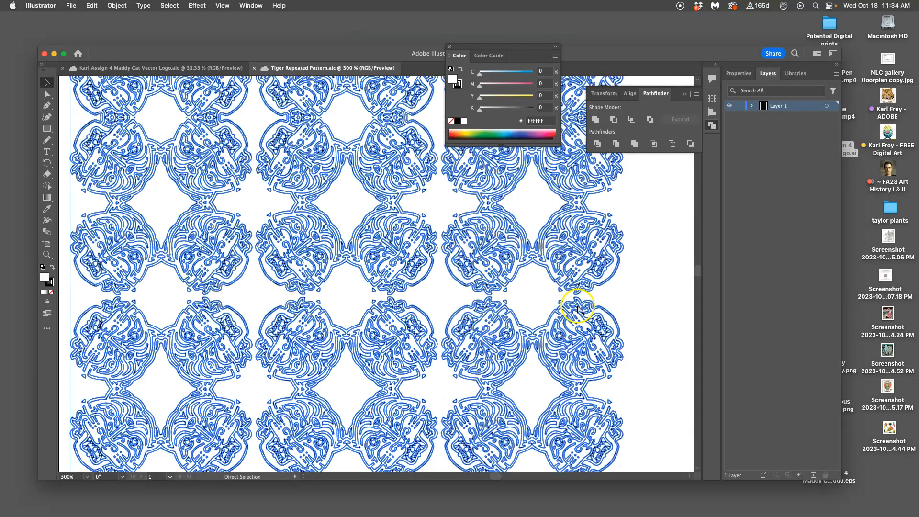
pyautogui.scroll(-5, 581, 308)
pyautogui.scroll(-2, 585, 301)
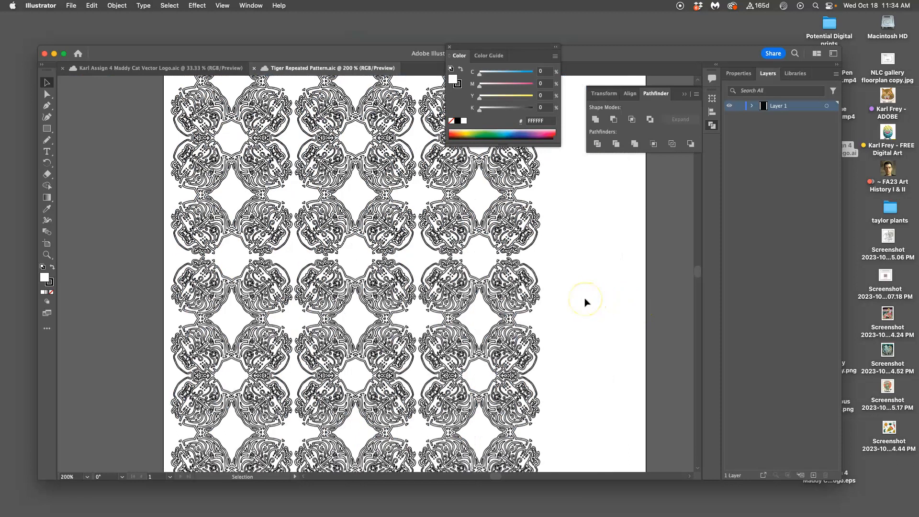
pyautogui.scroll(2, 544, 298)
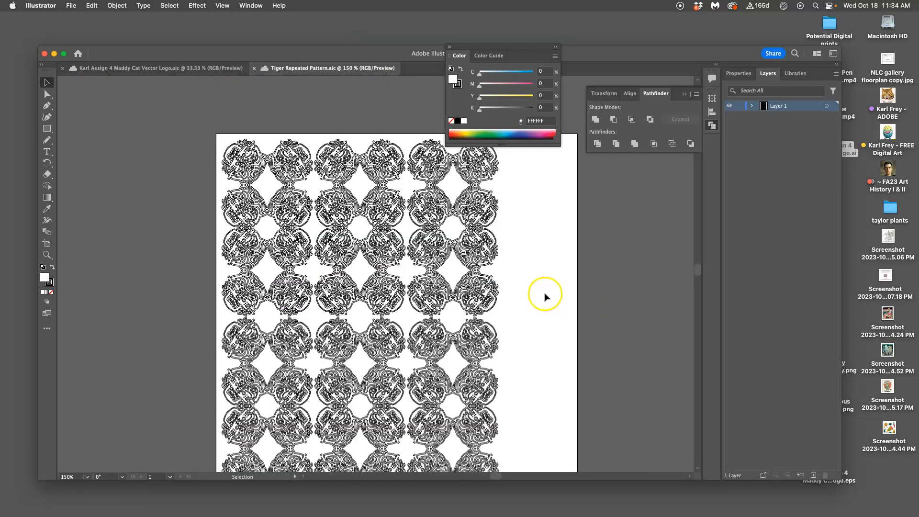
pyautogui.click(445, 290)
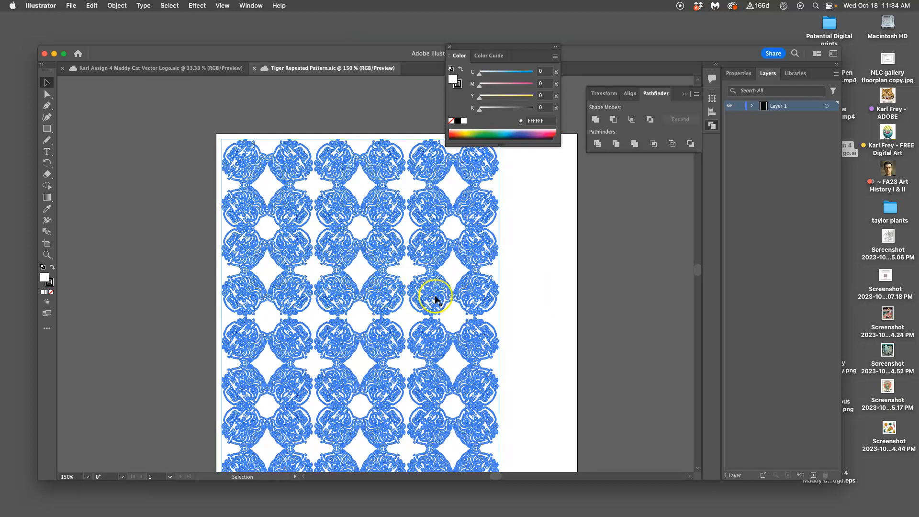
pyautogui.scroll(5, 435, 300)
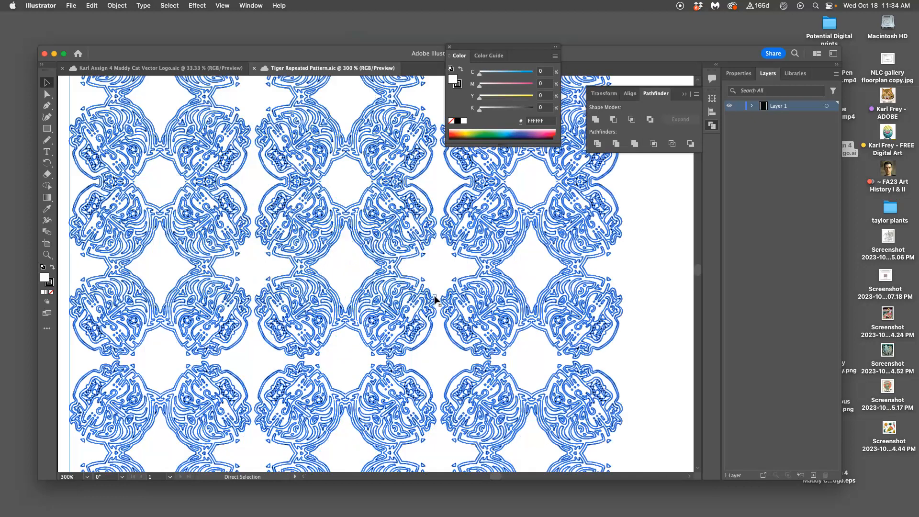
pyautogui.scroll(10, 434, 300)
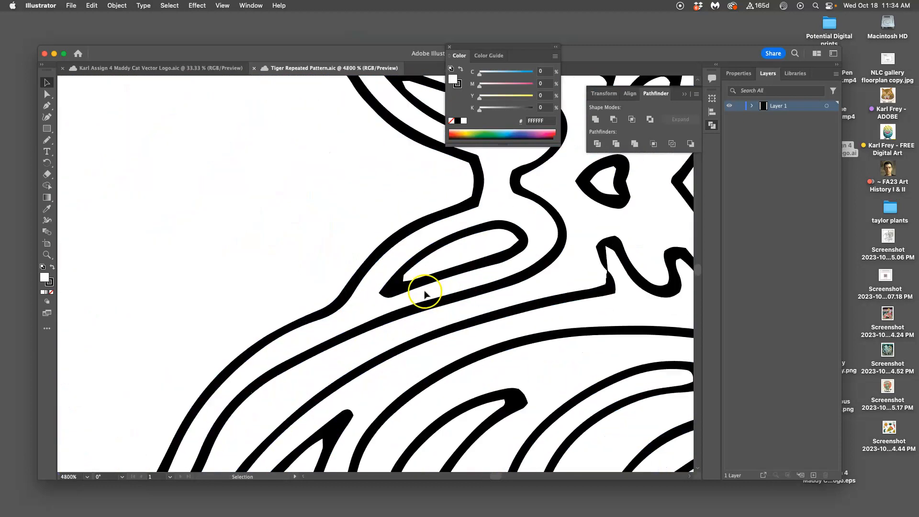
pyautogui.click(413, 287)
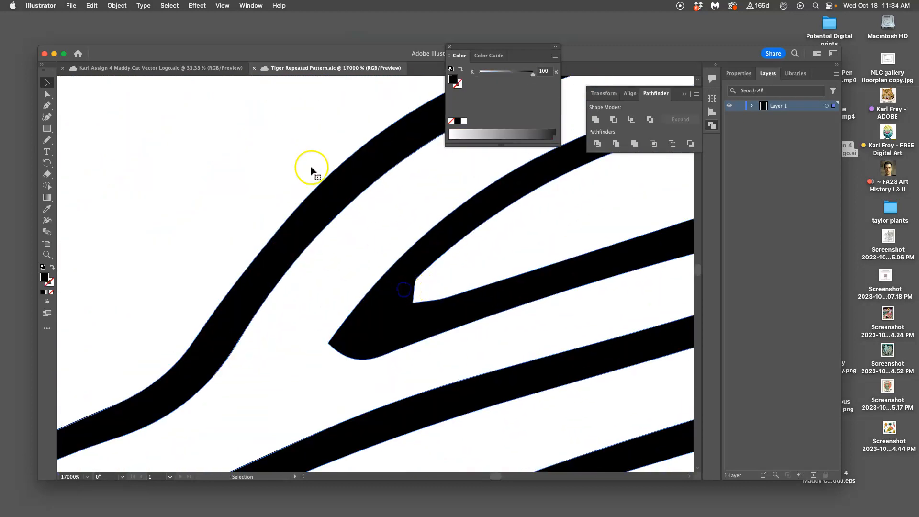
# Close the Tiger Repeated Pattern document and the cat logo window, and quit Illustrator
pyautogui.click(255, 68)
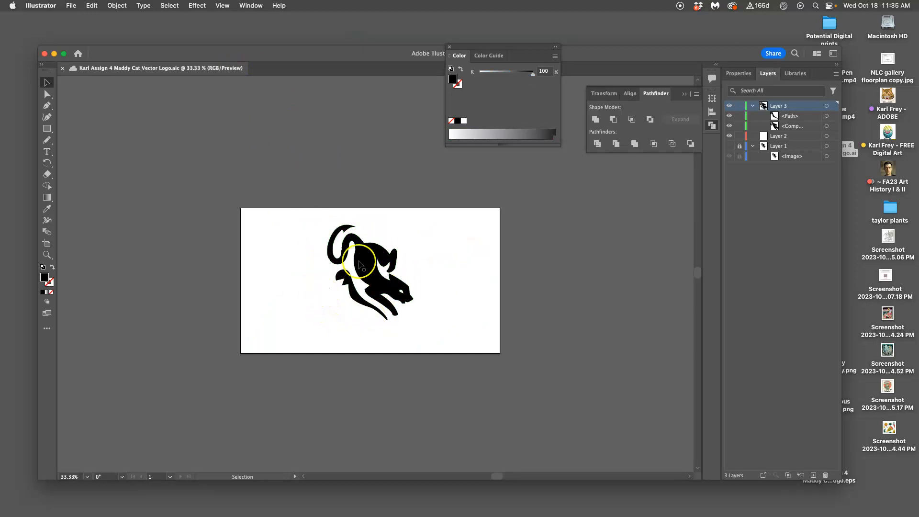
pyautogui.click(44, 54)
pyautogui.click(41, 5)
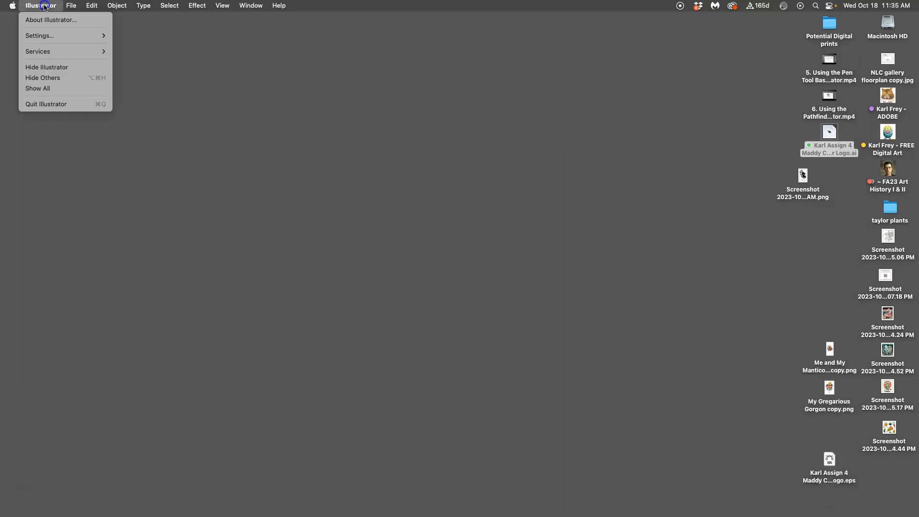
pyautogui.click(66, 104)
# Rearrange the desktop so the cat screenshot PNG sits below the logo's .ai file and the .eps file beside it
pyautogui.click(432, 177)
pyautogui.click(802, 185)
pyautogui.moveTo(803, 185); pyautogui.dragTo(834, 185)
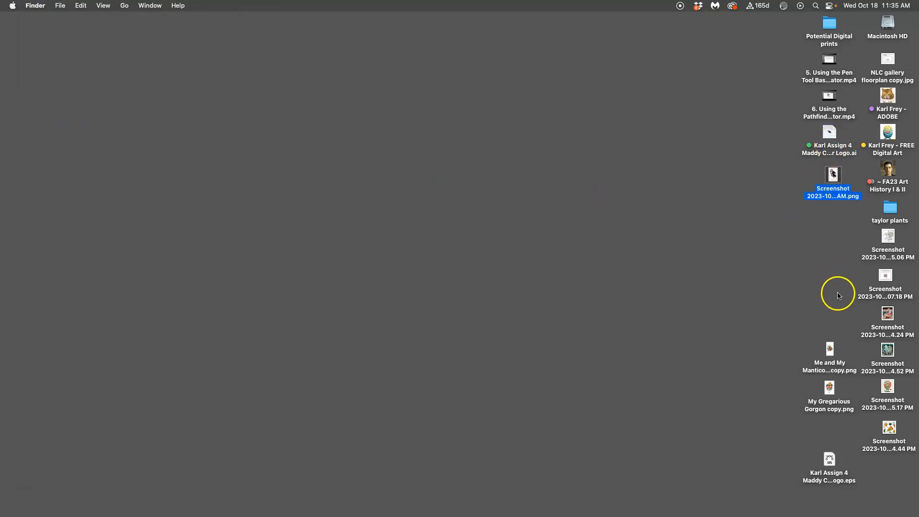
pyautogui.moveTo(829, 459); pyautogui.dragTo(766, 139)
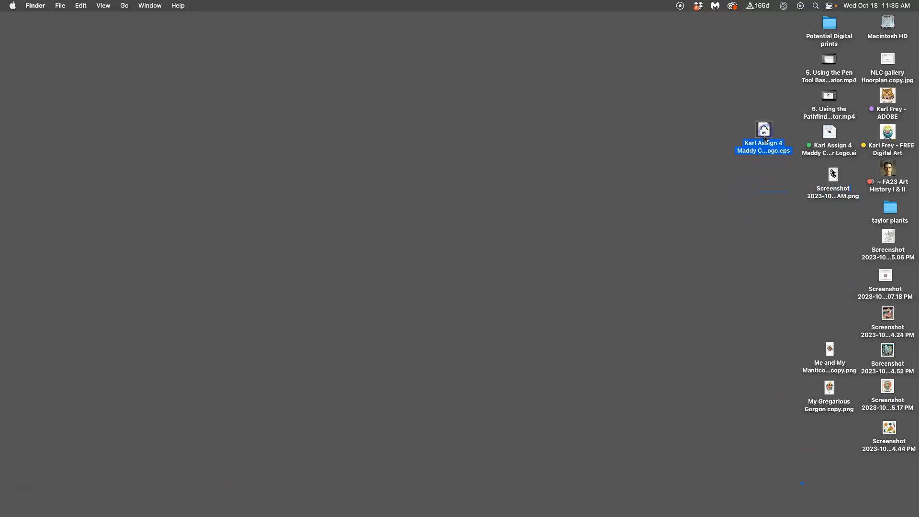
# Give the Cat Vector Logo .eps file a blue tag and align it beside the .ai file
pyautogui.rightClick(767, 146)
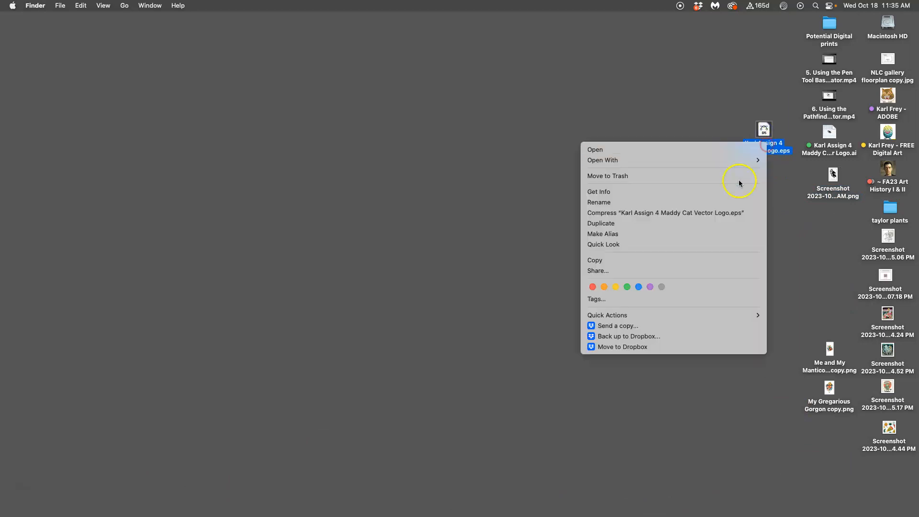
pyautogui.click(637, 288)
pyautogui.click(771, 200)
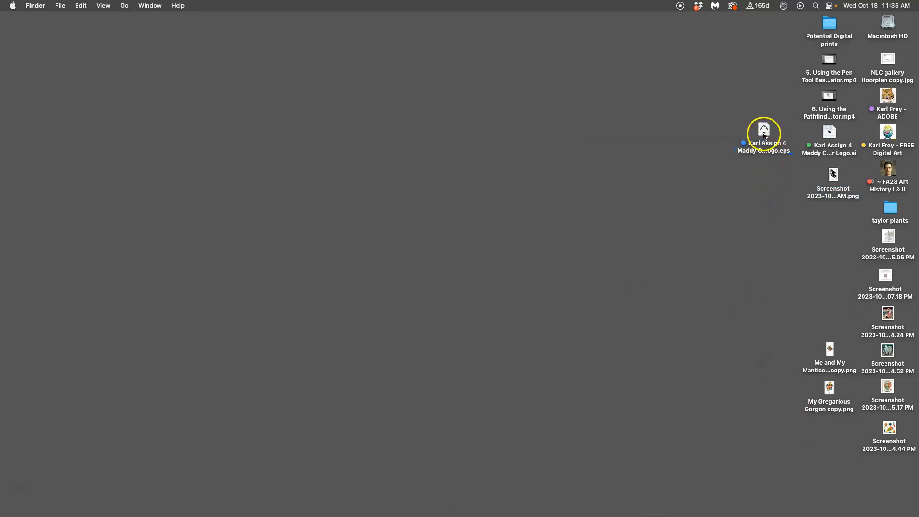
pyautogui.moveTo(765, 135); pyautogui.dragTo(771, 139)
pyautogui.click(568, 246)
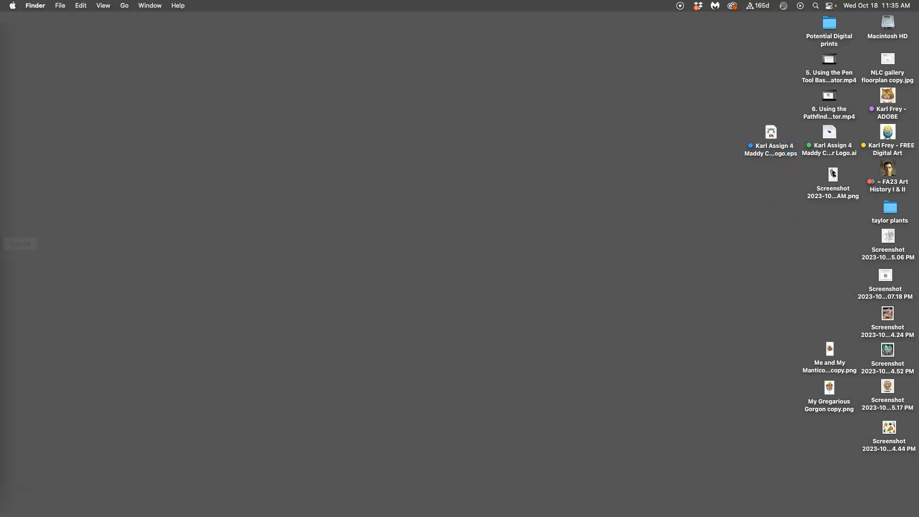
# Switch to Photoshop 2024 and create an 8 x 10 inch portrait document at 350 pixels/inch, in RGB Color with a white background
pyautogui.moveTo(4, 186)
pyautogui.click(9, 120)
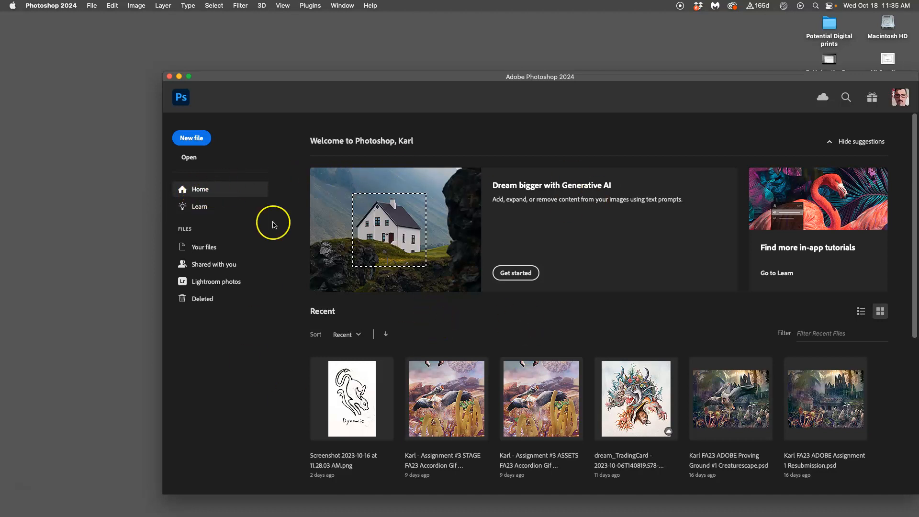
pyautogui.click(189, 139)
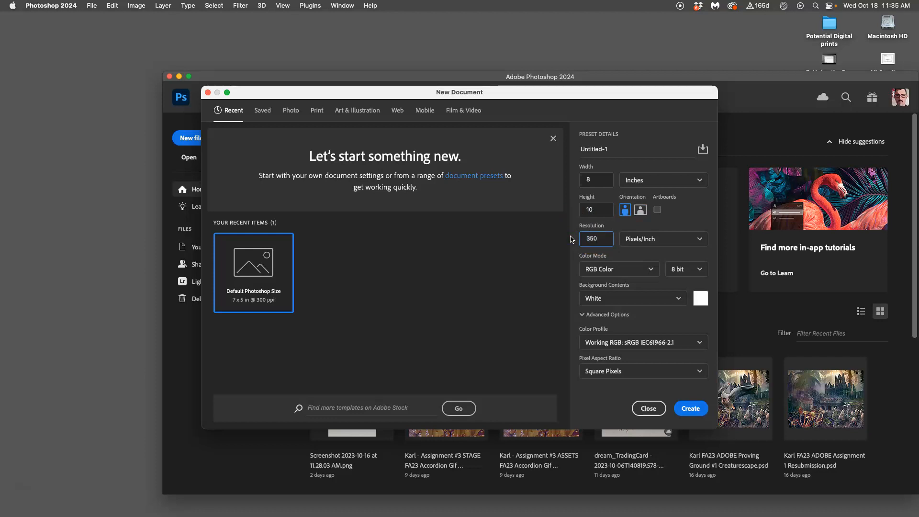
pyautogui.click(693, 408)
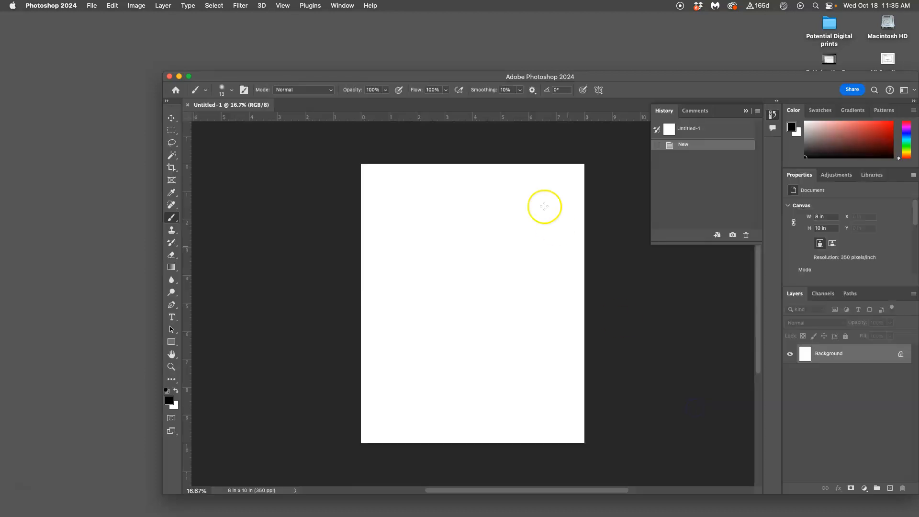
# Shift and shrink the window to expose the desktop files, and place the Cat Vector Logo EPS on the canvas, scaled to 70.79%
pyautogui.moveTo(648, 77); pyautogui.dragTo(519, 58)
pyautogui.moveTo(791, 226); pyautogui.dragTo(736, 213)
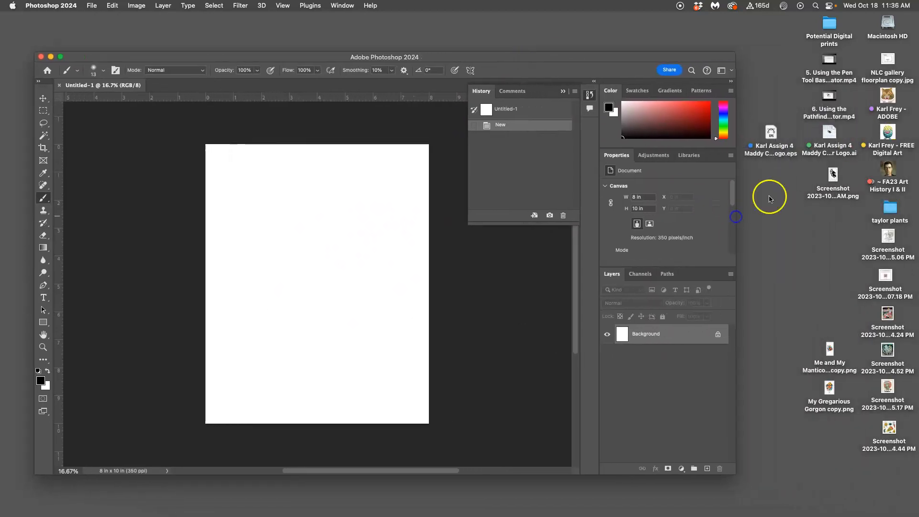
pyautogui.click(765, 137)
pyautogui.moveTo(764, 137); pyautogui.dragTo(323, 265)
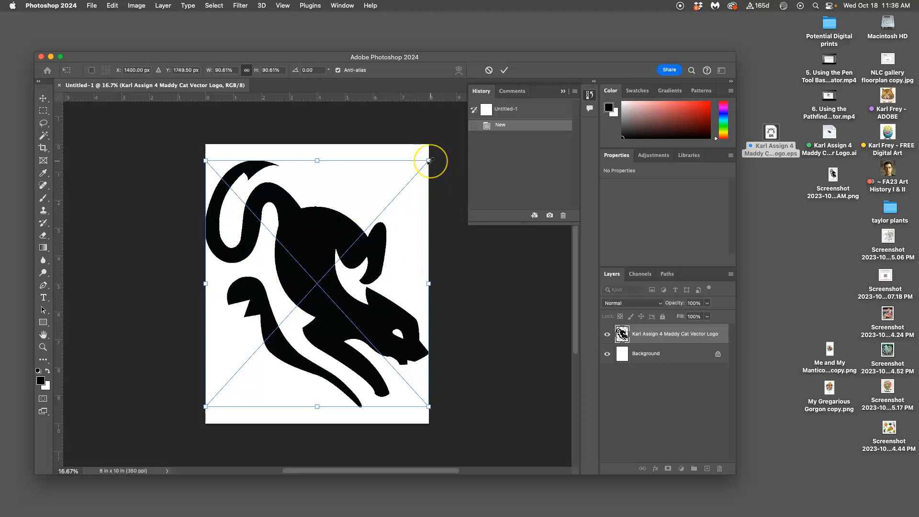
pyautogui.moveTo(429, 162); pyautogui.dragTo(396, 181)
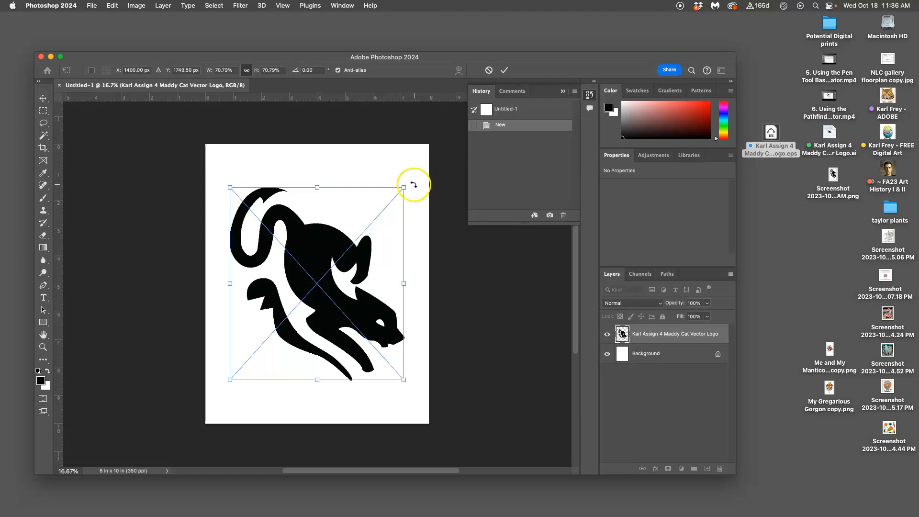
pyautogui.press('Return')
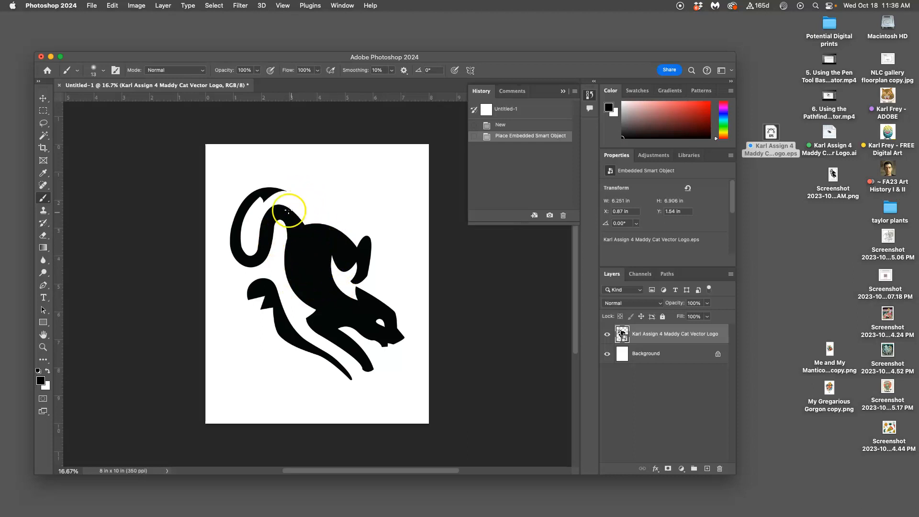
# Examine the placed logo's curved edges at high magnification with the Move tool active
pyautogui.click(43, 97)
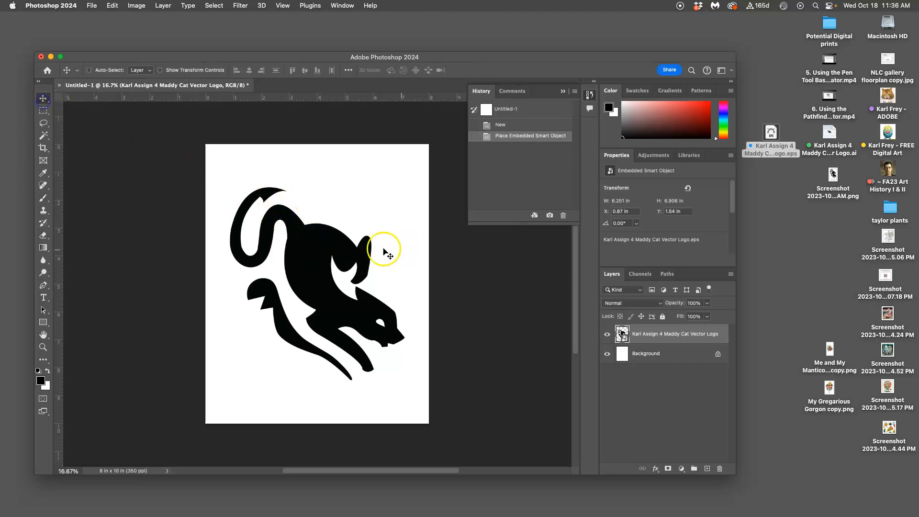
pyautogui.press('super+1')
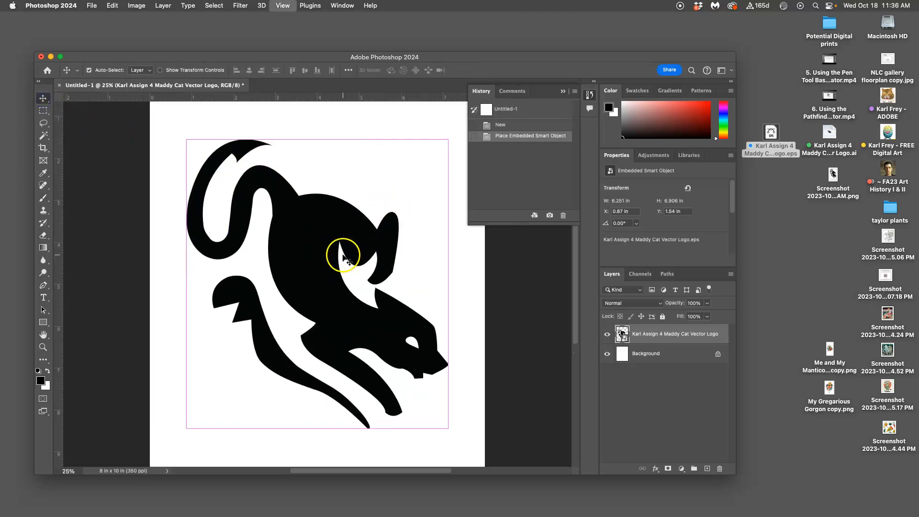
pyautogui.press('super+equal')
pyautogui.press('super+equal')
pyautogui.press('super+equal')
pyautogui.press('super+equal')
pyautogui.press('super+equal')
pyautogui.press('super+equal')
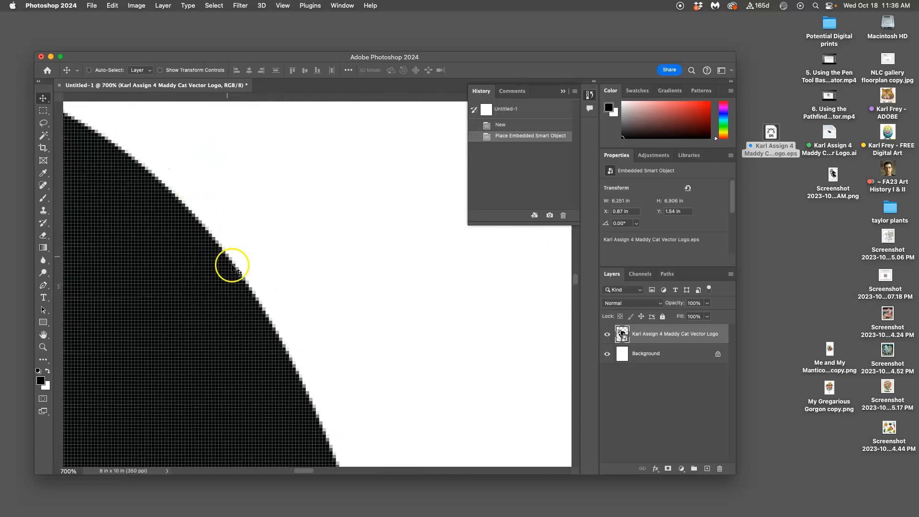
pyautogui.press('super+1')
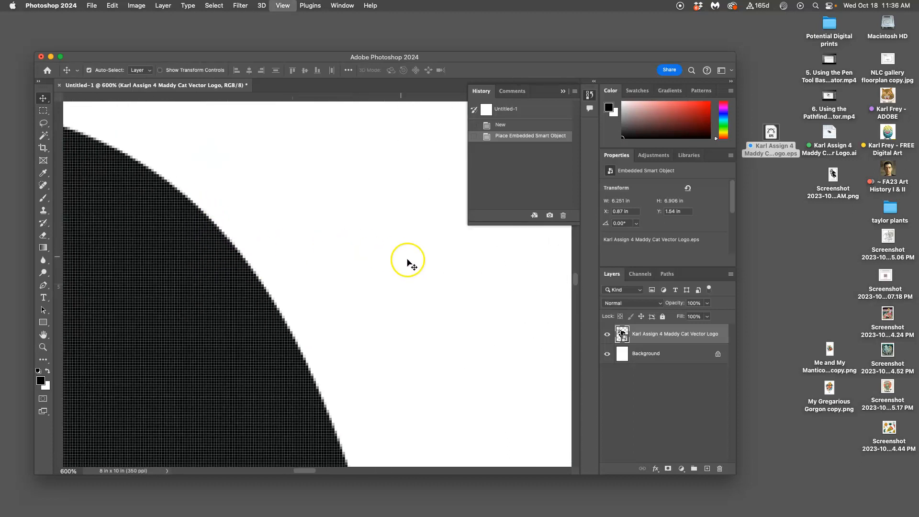
# Try to erase part of the placed logo with the Eraser tool, declining to rasterize the smart object
pyautogui.press('super+0')
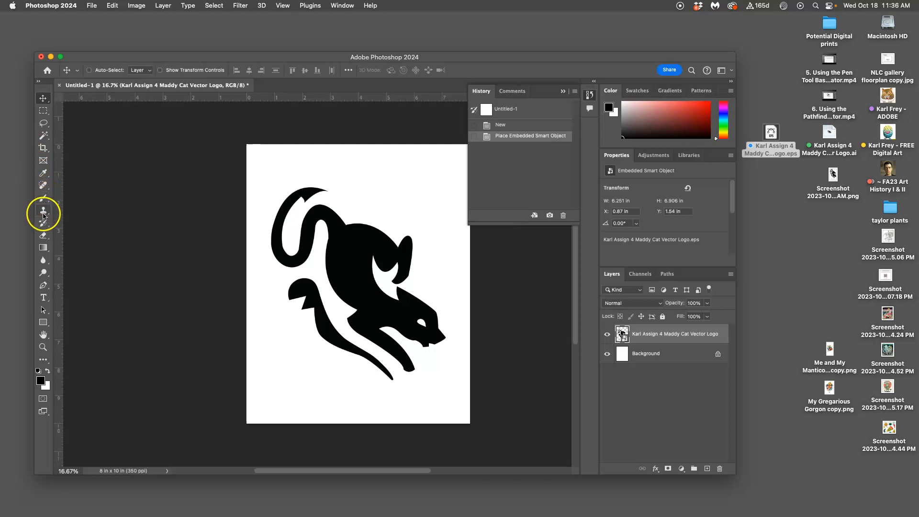
pyautogui.click(44, 235)
pyautogui.click(317, 265)
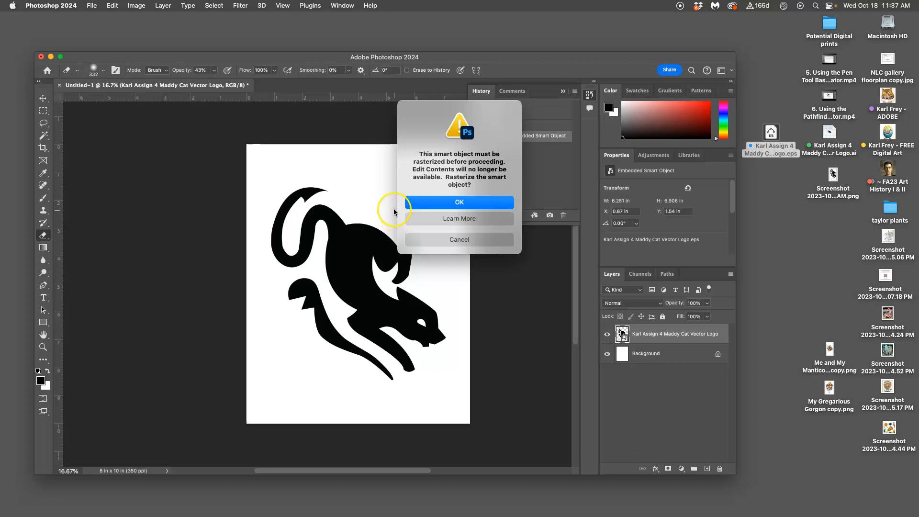
pyautogui.click(458, 238)
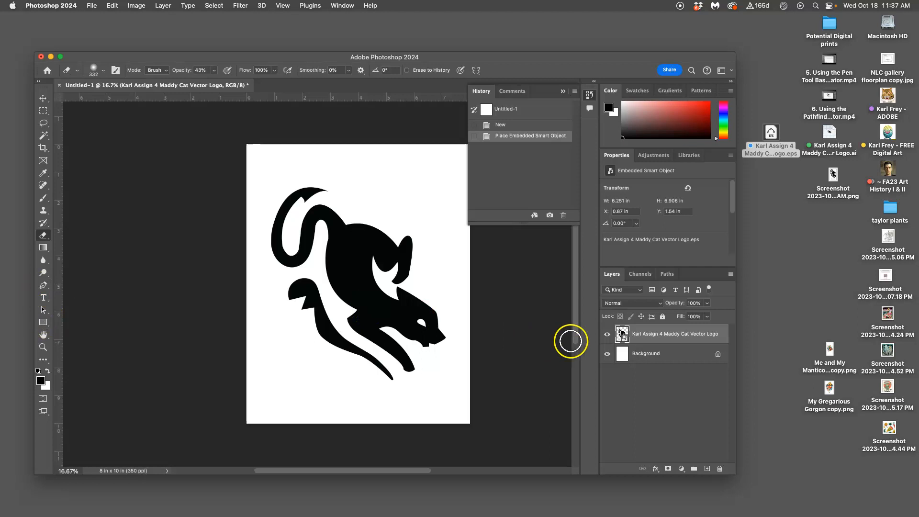
pyautogui.click(641, 334)
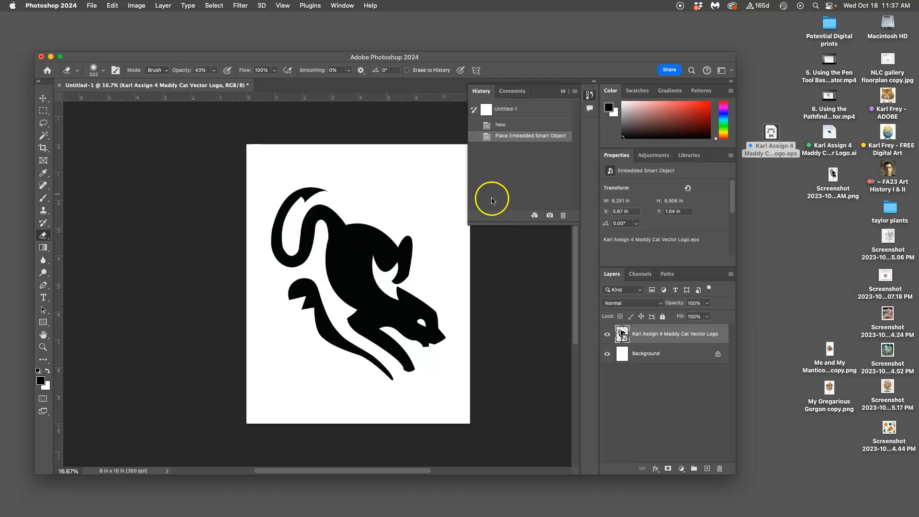
# Move the cat logo slightly upward on the page with the Move tool, to a Y position of 1.4 in
pyautogui.click(43, 99)
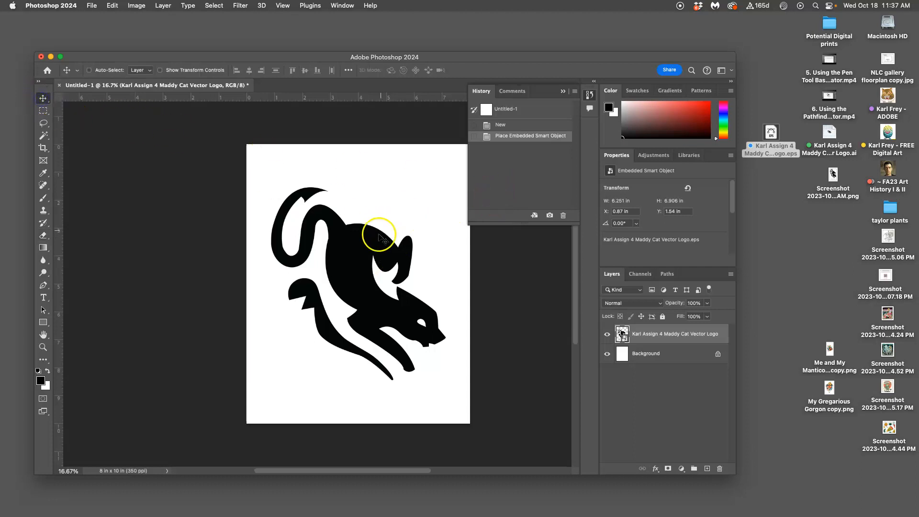
pyautogui.moveTo(368, 239); pyautogui.dragTo(369, 232)
pyautogui.hscroll(4, 520, 267)
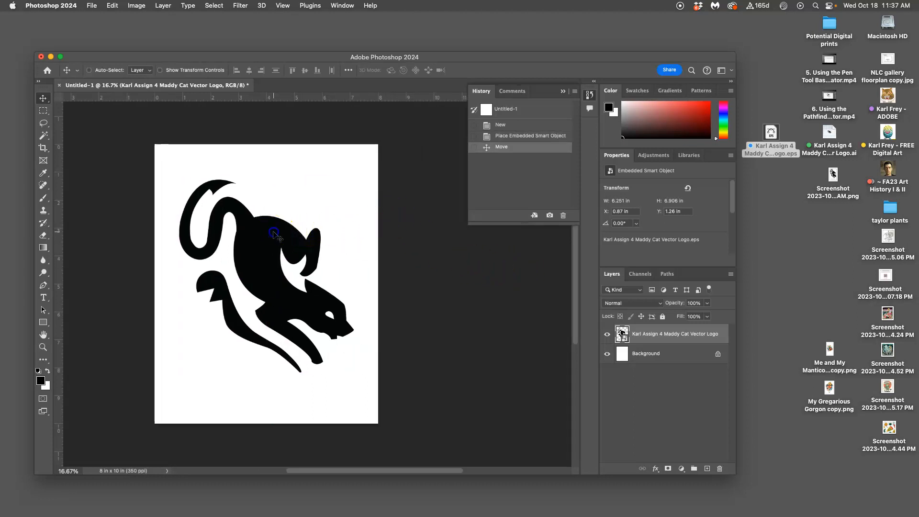
pyautogui.moveTo(275, 235); pyautogui.dragTo(275, 239)
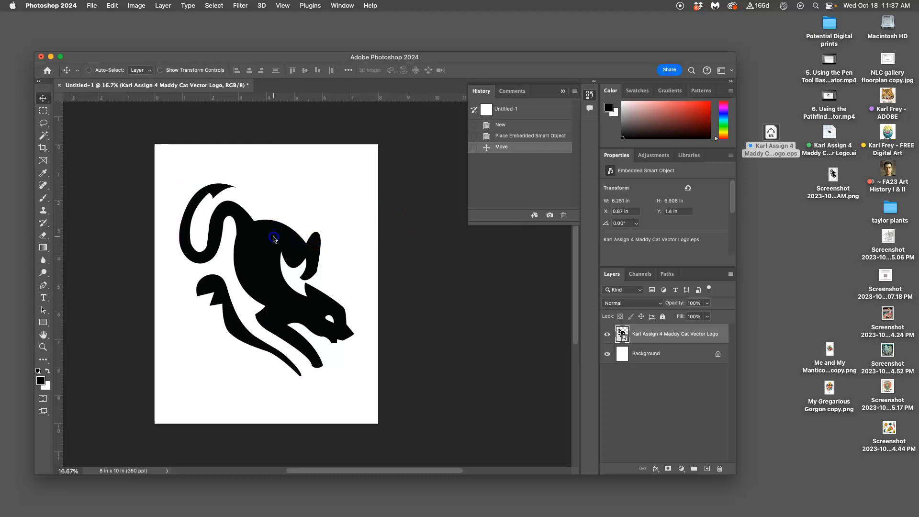
pyautogui.hscroll(-2, 417, 227)
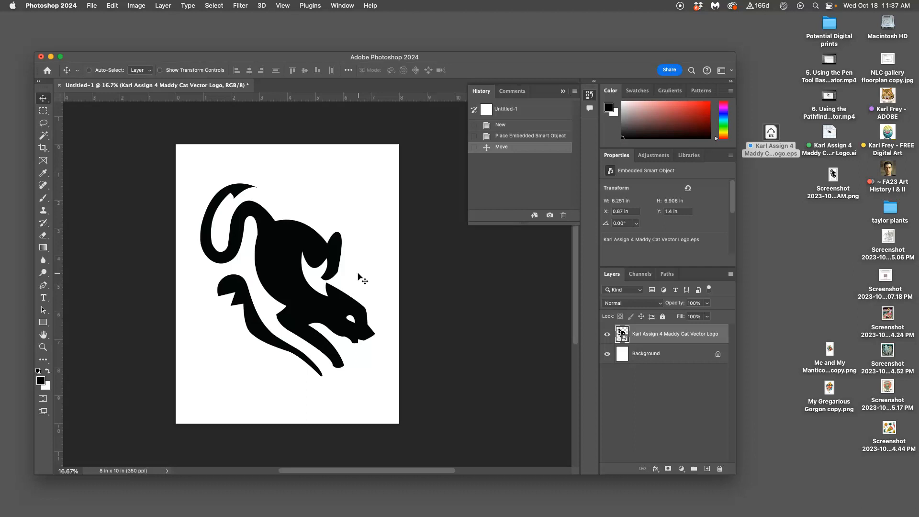
# Add a Color Overlay layer style to the logo layer in pure black (000000), Normal blend mode at 100% opacity
pyautogui.doubleClick(722, 331)
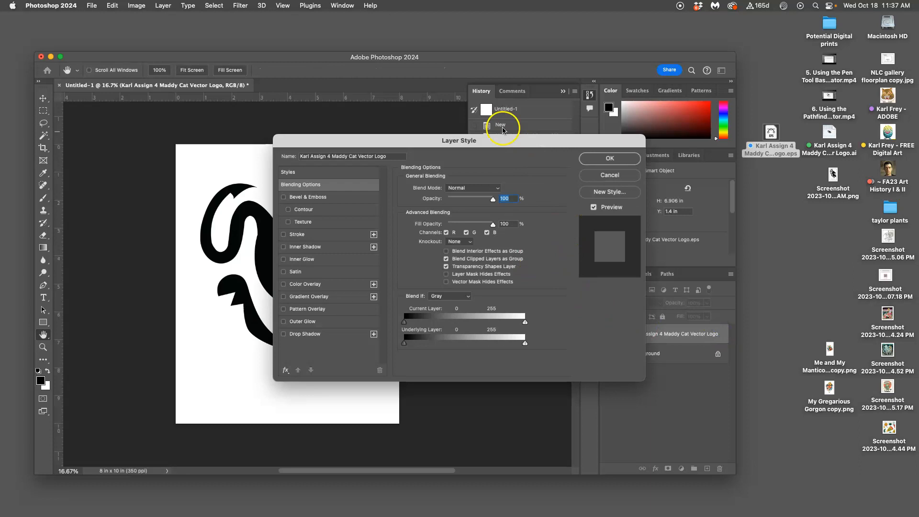
pyautogui.moveTo(507, 143); pyautogui.dragTo(651, 70)
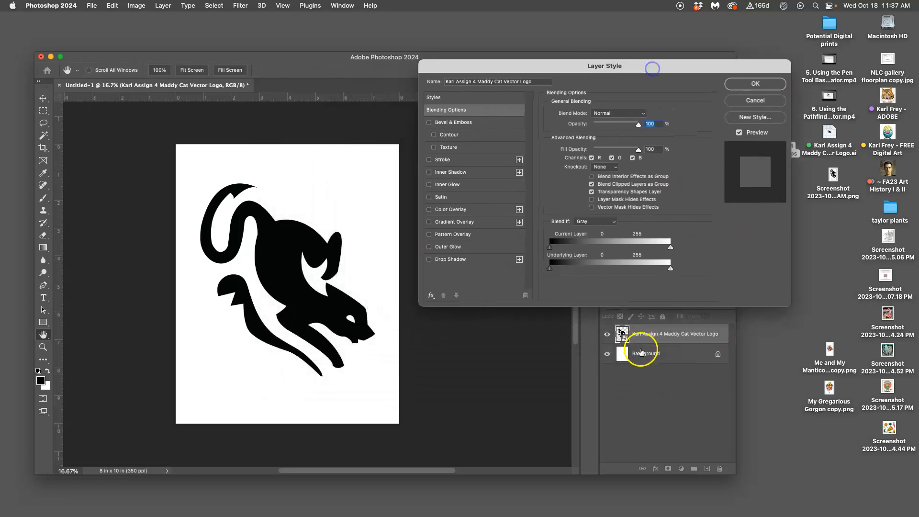
pyautogui.click(429, 209)
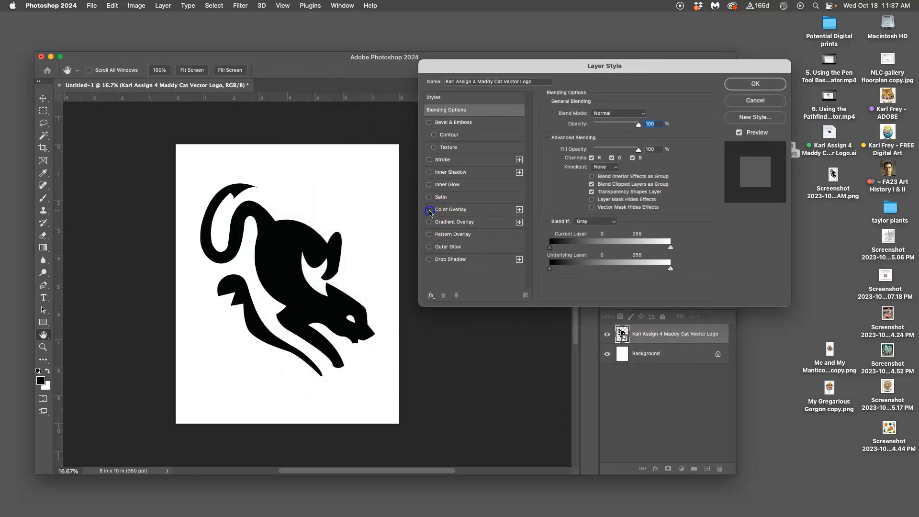
pyautogui.click(472, 209)
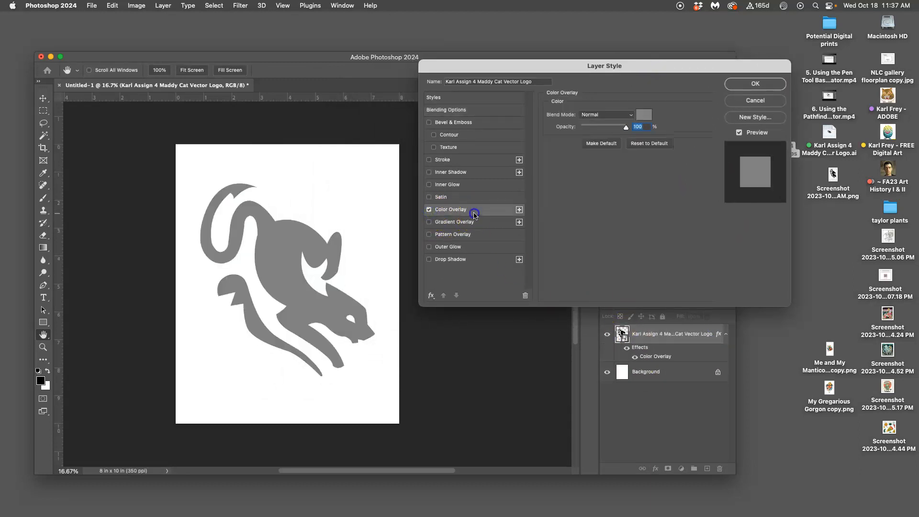
pyautogui.click(643, 116)
pyautogui.moveTo(450, 197); pyautogui.dragTo(324, 342)
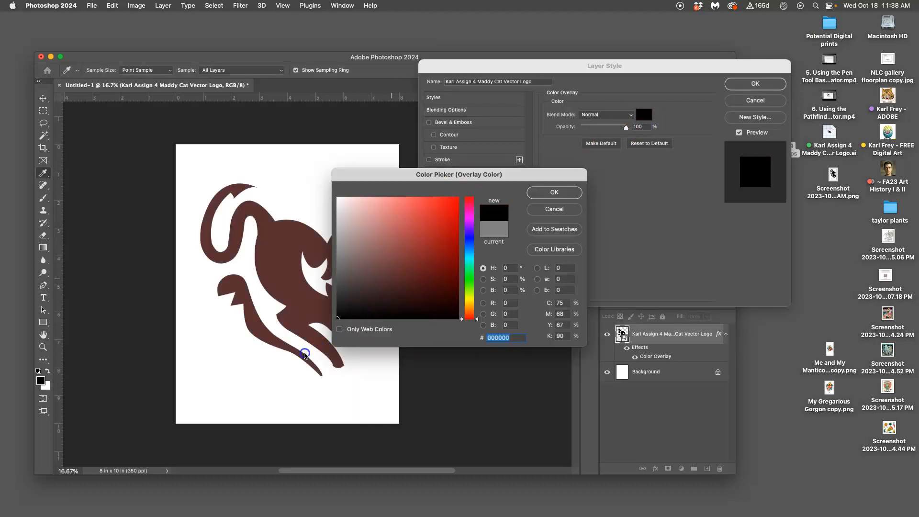
pyautogui.click(563, 192)
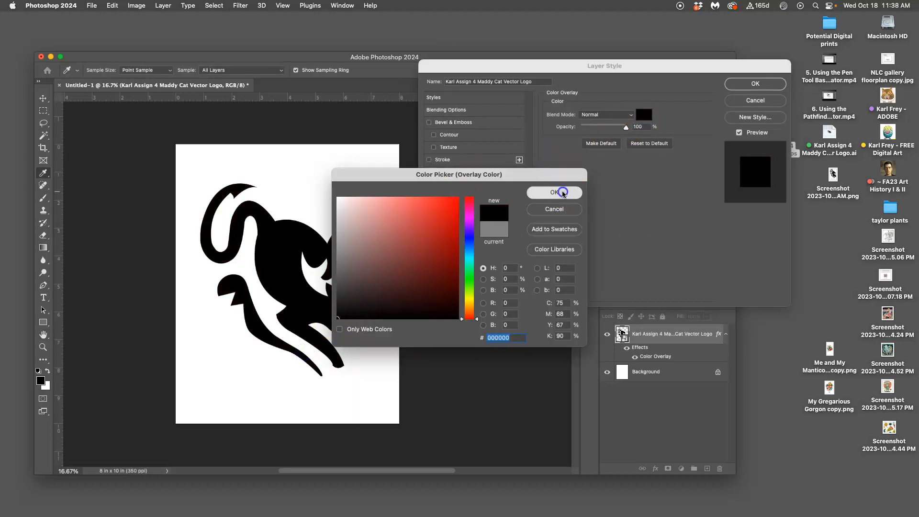
pyautogui.click(745, 89)
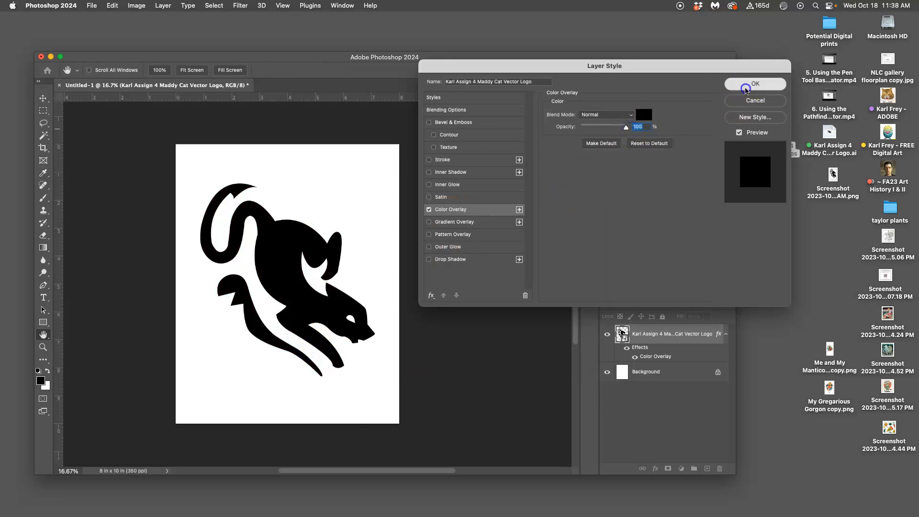
# Compare the logo's black with the layer effects off and on, at full-page view and at 66.67% magnification
pyautogui.click(627, 349)
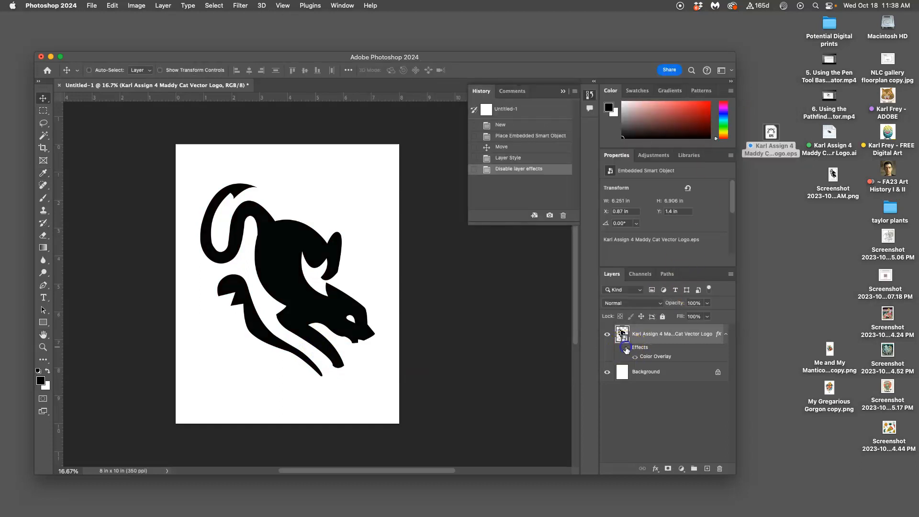
pyautogui.click(627, 348)
pyautogui.press('super+plus')
pyautogui.press('super+plus')
pyautogui.press('super+plus')
pyautogui.press('super+plus')
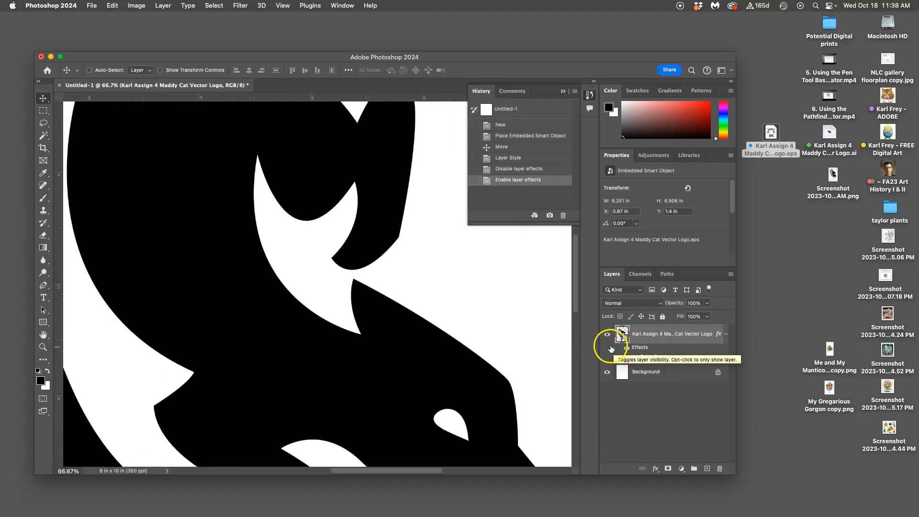
pyautogui.click(626, 348)
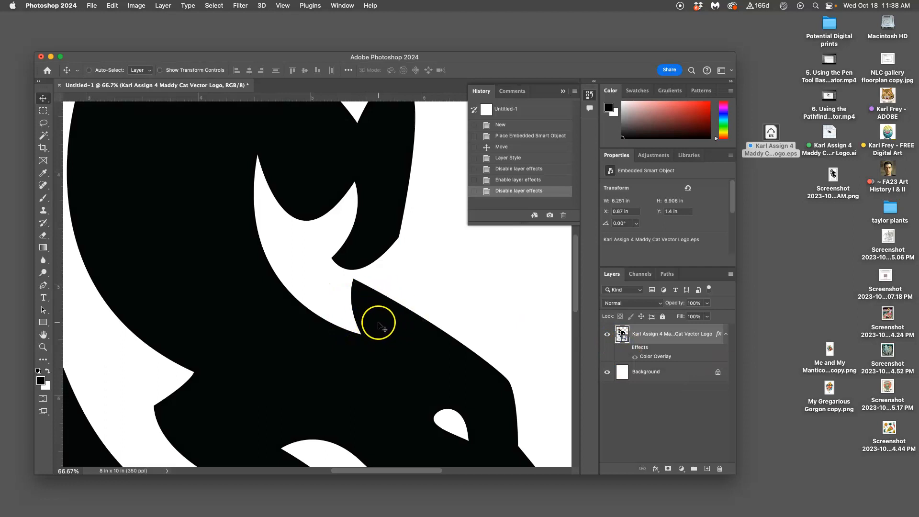
pyautogui.click(627, 349)
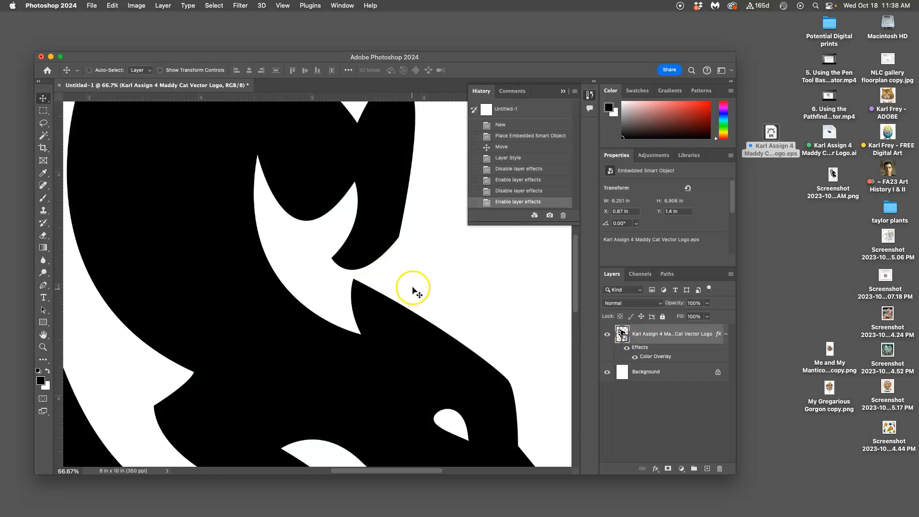
pyautogui.press('super+minus')
pyautogui.press('super+minus')
pyautogui.press('super+minus')
pyautogui.press('super+minus')
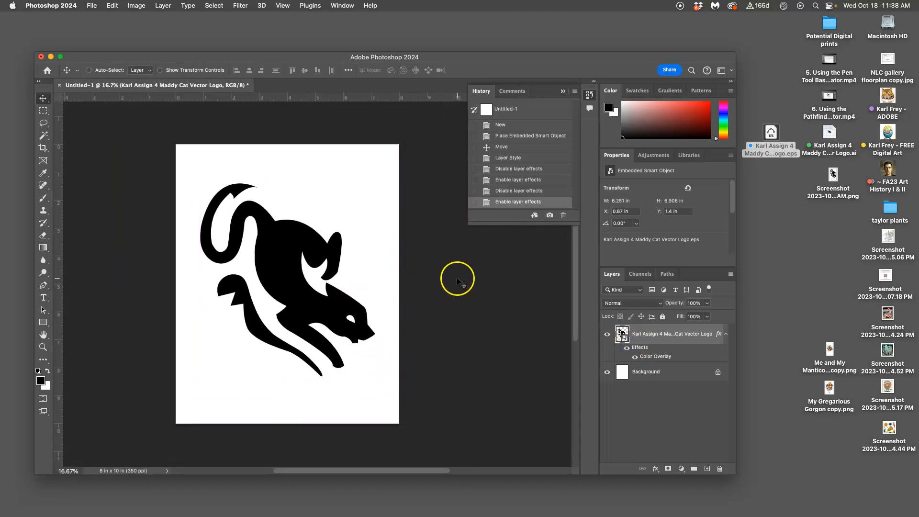
# Save the document to the Desktop in Photoshop format as the Assign 4 Black Shape logo, with the sRGB profile embedded
pyautogui.scroll(-3, 458, 281)
pyautogui.hscroll(-3, 457, 282)
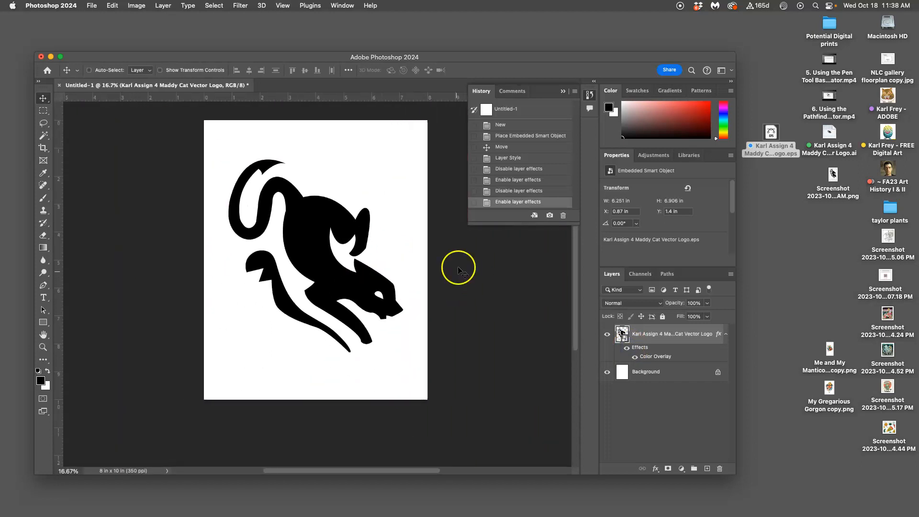
pyautogui.click(91, 6)
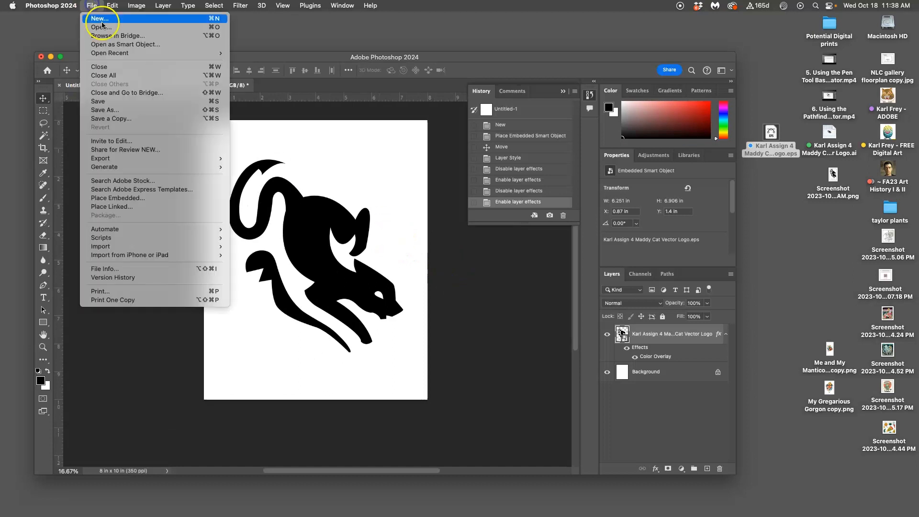
pyautogui.click(112, 114)
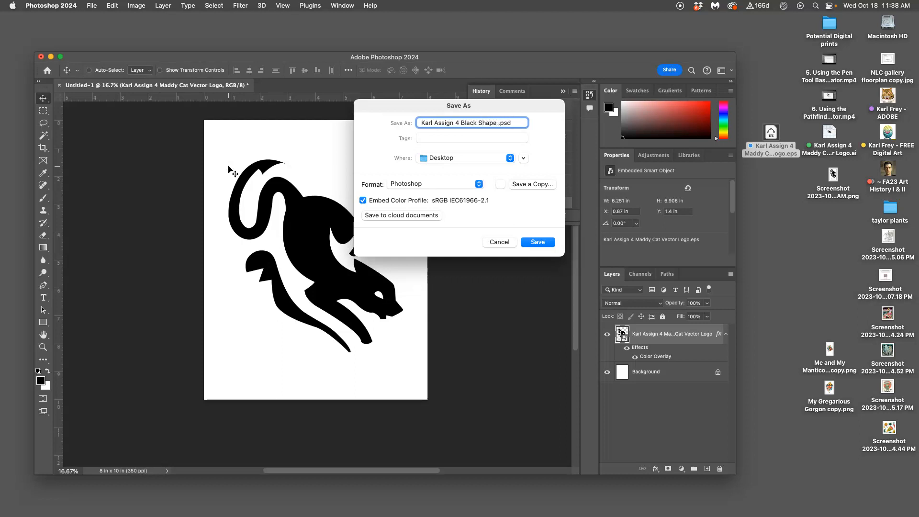
pyautogui.write('Logo')
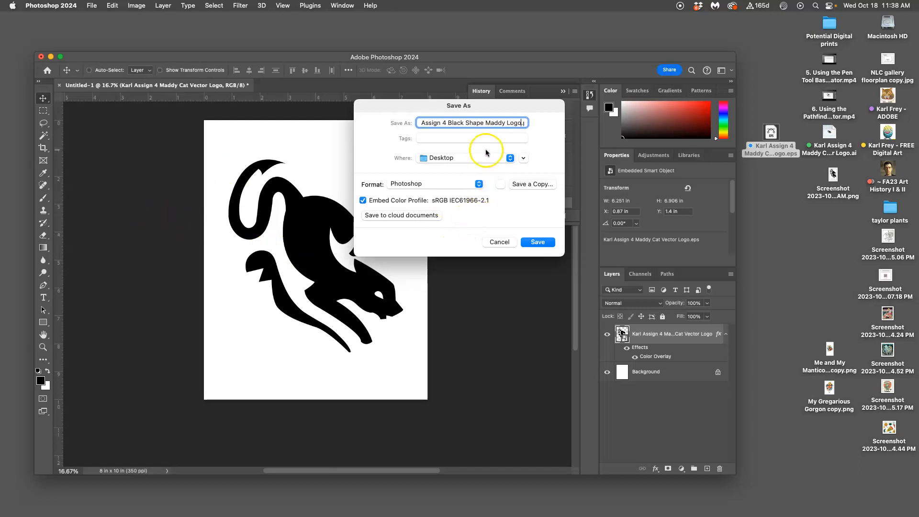
pyautogui.click(537, 242)
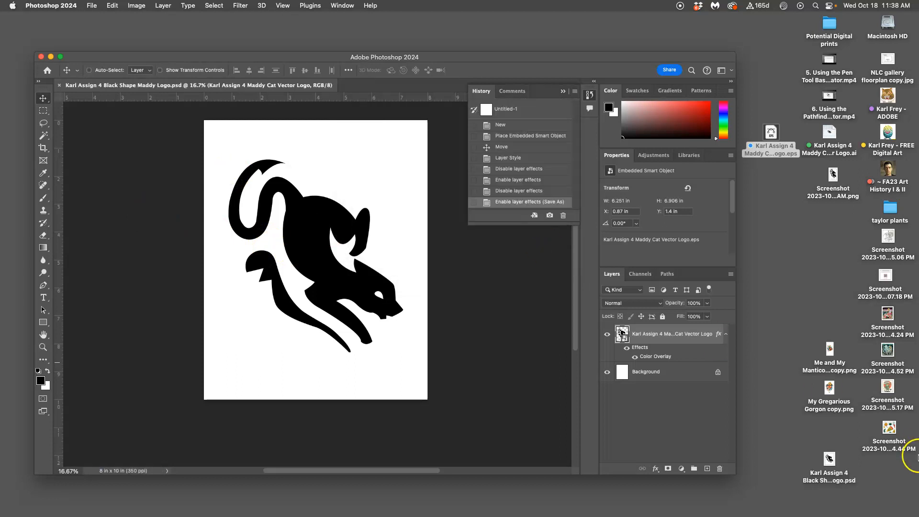
# Place the Black Shape .psd file below the .eps file on the desktop and give it a green tag
pyautogui.moveTo(829, 461); pyautogui.dragTo(773, 201)
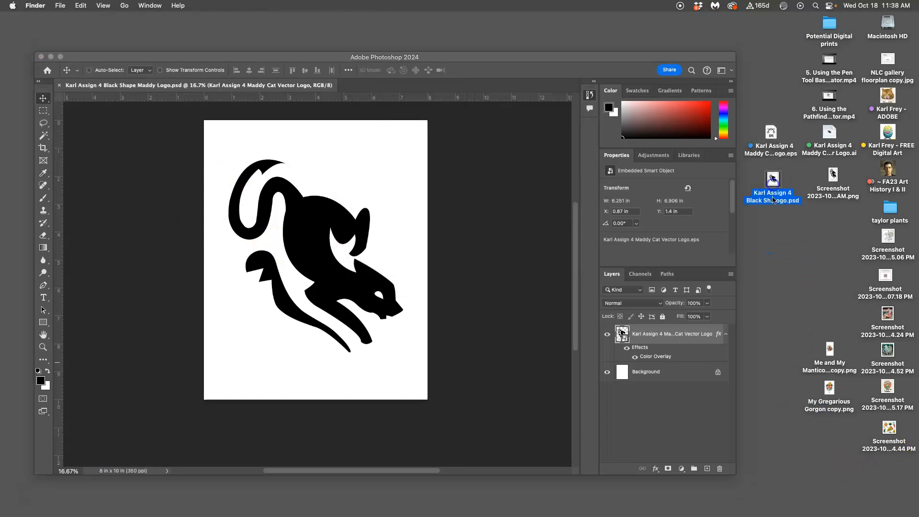
pyautogui.rightClick(774, 200)
pyautogui.click(626, 335)
pyautogui.click(777, 263)
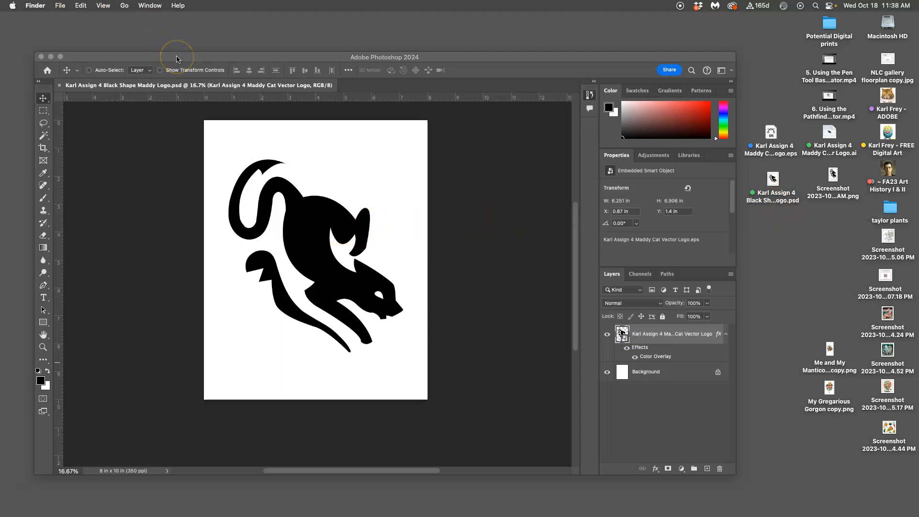
# Switch back to Photoshop and save a JPEG copy of the Black Shape logo document to the Desktop with its color profile embedded
pyautogui.click(91, 57)
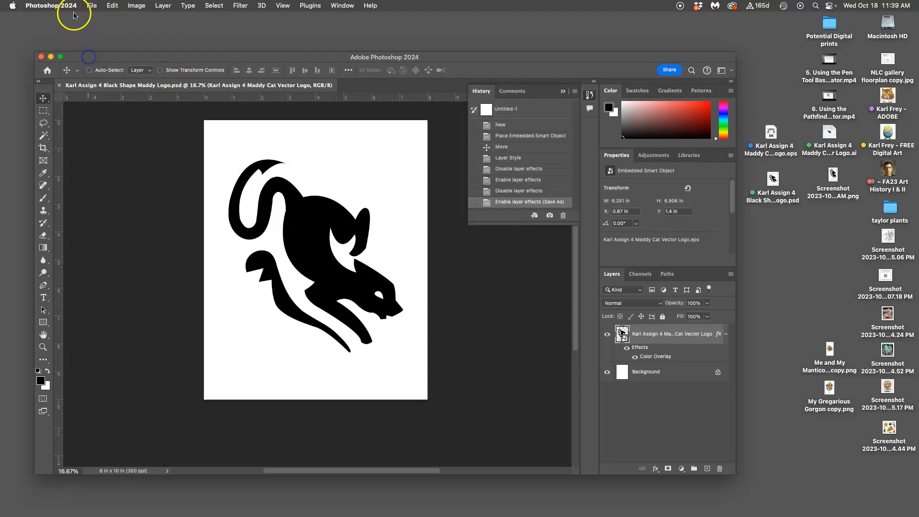
pyautogui.click(92, 6)
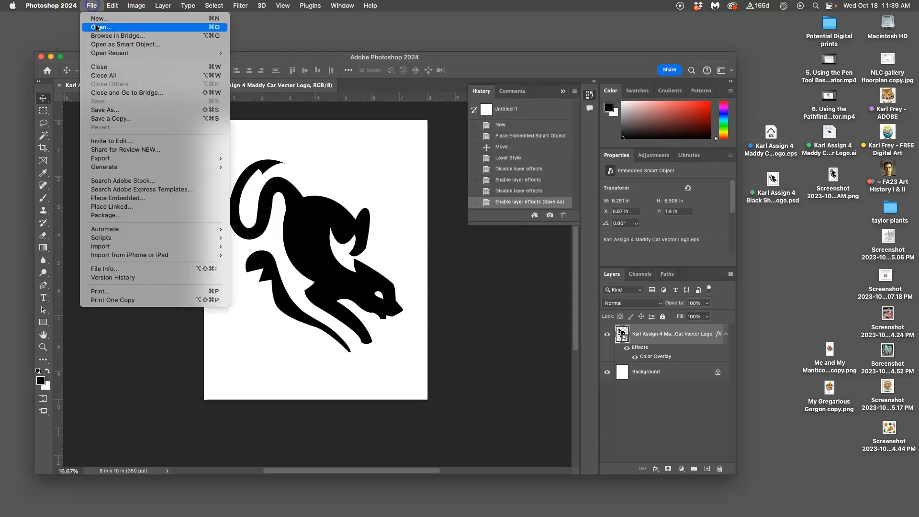
pyautogui.click(111, 119)
pyautogui.click(449, 144)
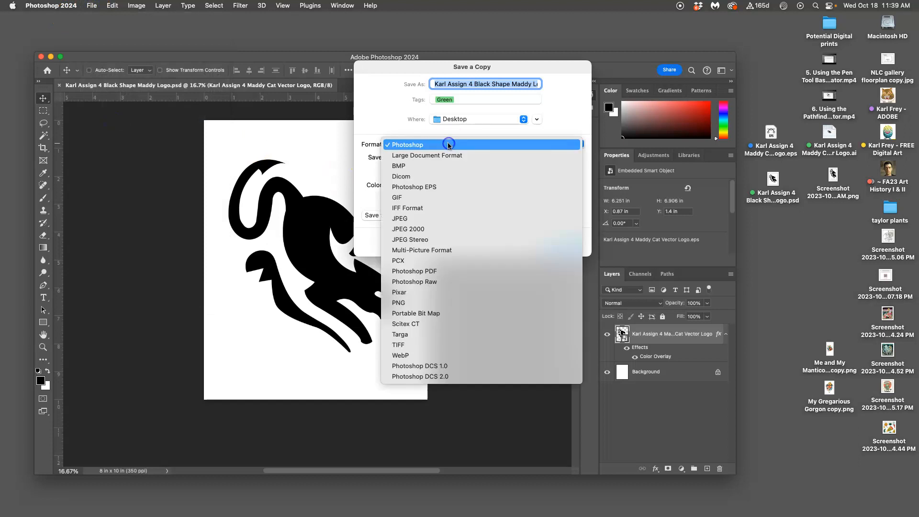
pyautogui.click(438, 218)
pyautogui.click(565, 242)
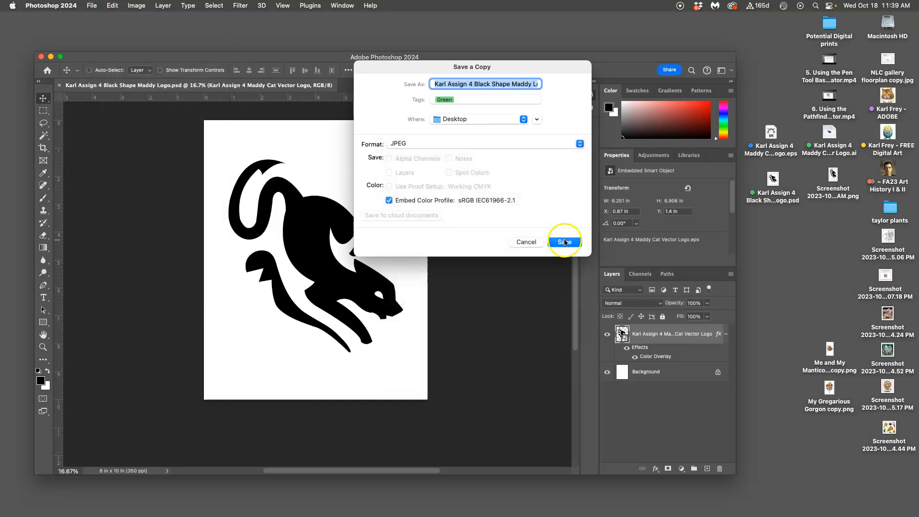
pyautogui.click(517, 144)
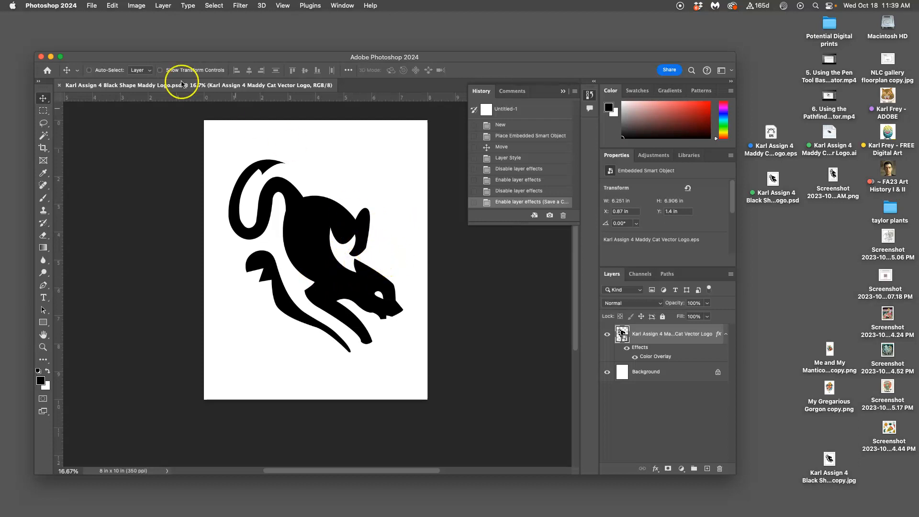
# Set up saving the document to the Desktop in TIFF format, with the prefix PR- added to its file name
pyautogui.click(92, 6)
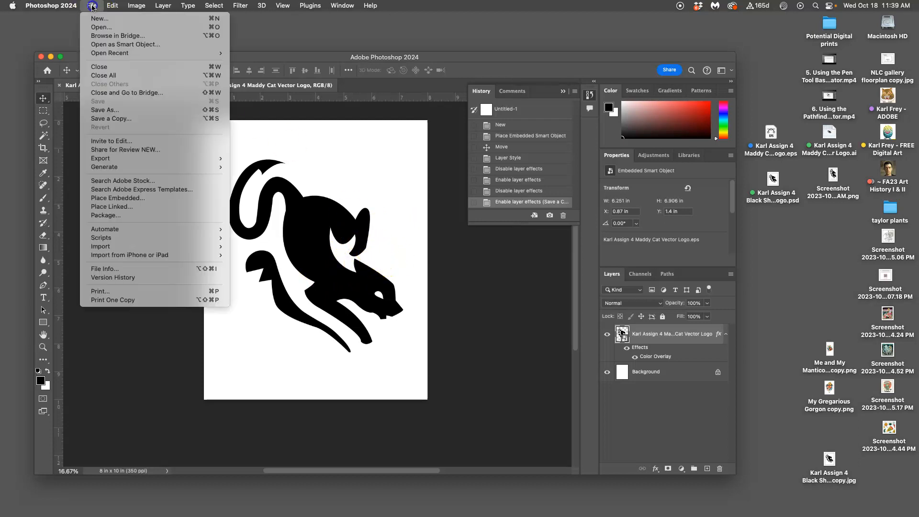
pyautogui.click(110, 110)
pyautogui.click(421, 124)
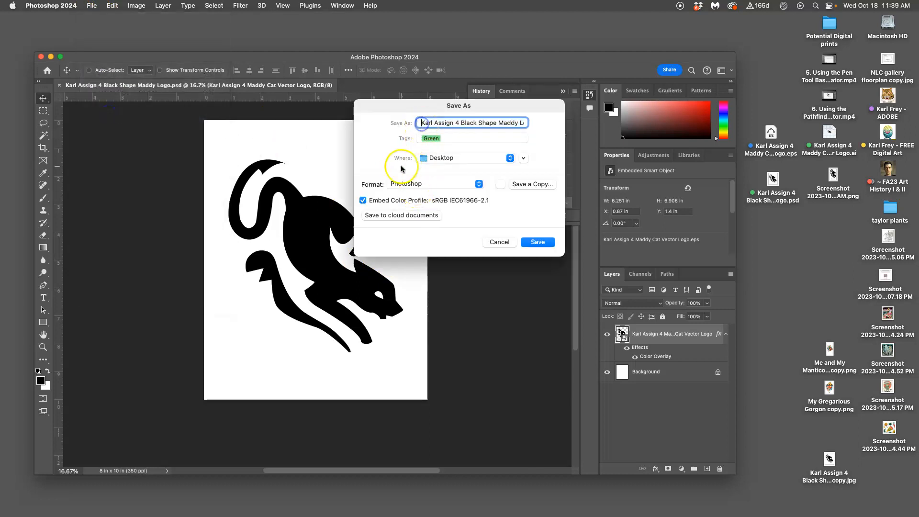
pyautogui.write('PR-')
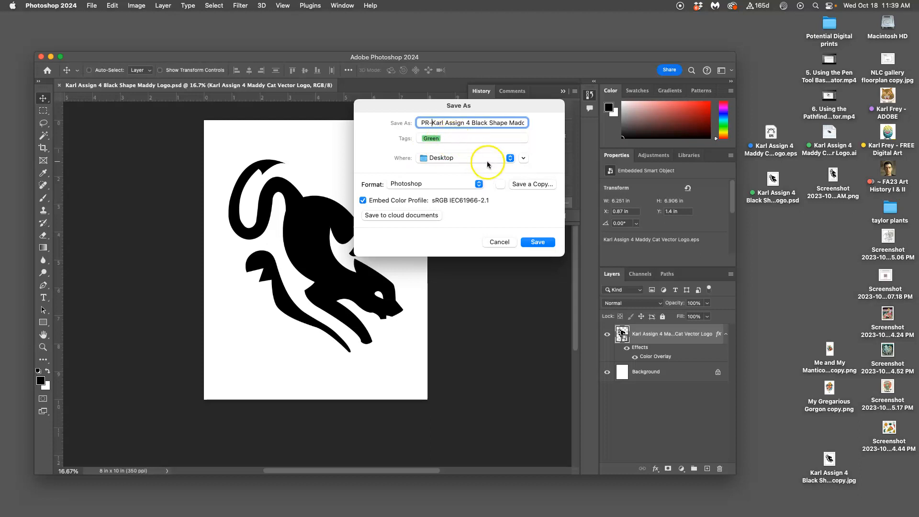
pyautogui.click(455, 186)
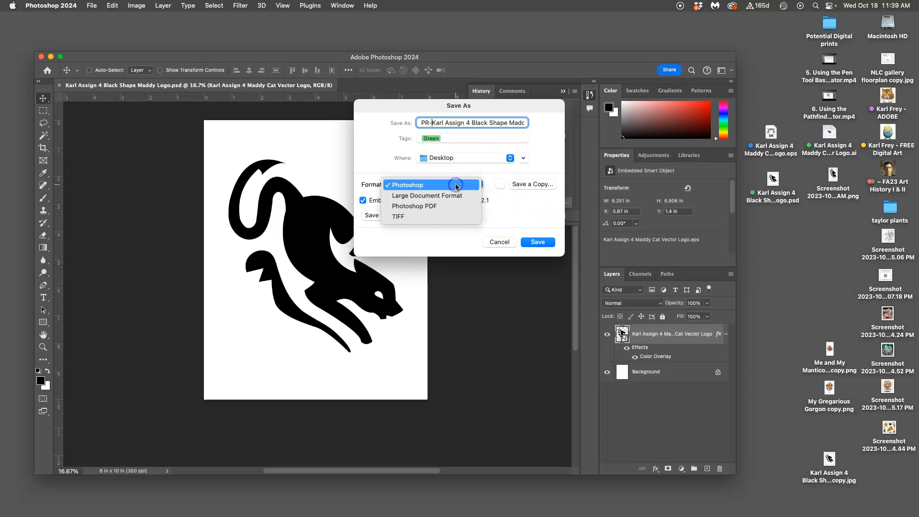
pyautogui.click(400, 219)
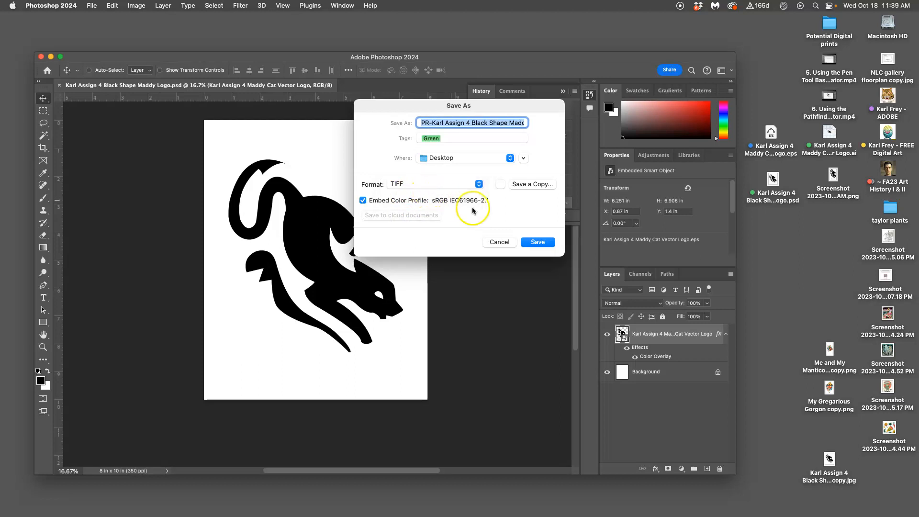
# Save the TIFF with its color profile embedded, using LZW image compression and keeping the layers
pyautogui.click(537, 243)
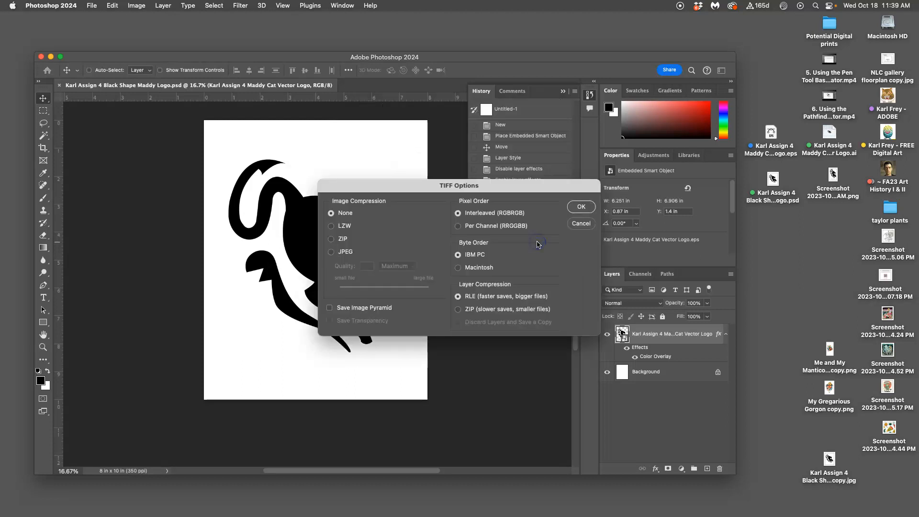
pyautogui.click(332, 227)
pyautogui.click(581, 209)
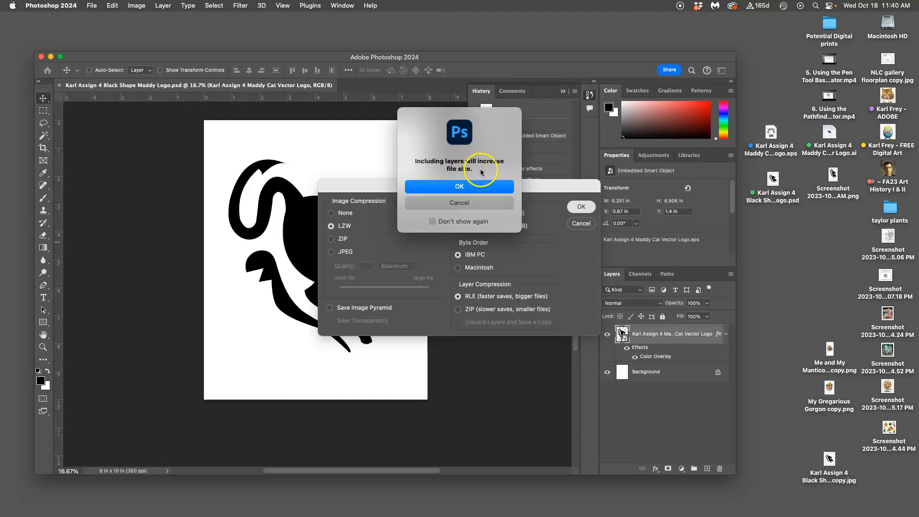
pyautogui.click(470, 188)
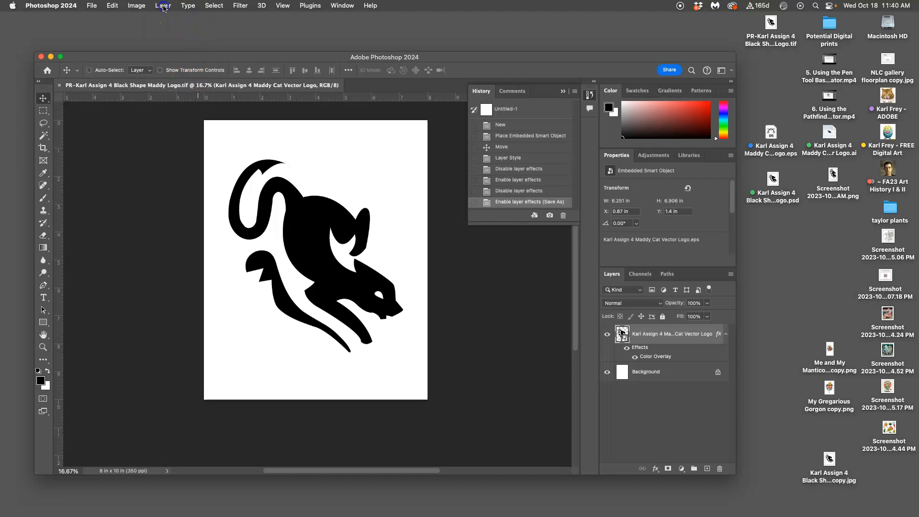
# Flatten the image and inspect the cat shape's edges at up to 500% magnification
pyautogui.click(163, 5)
pyautogui.click(191, 367)
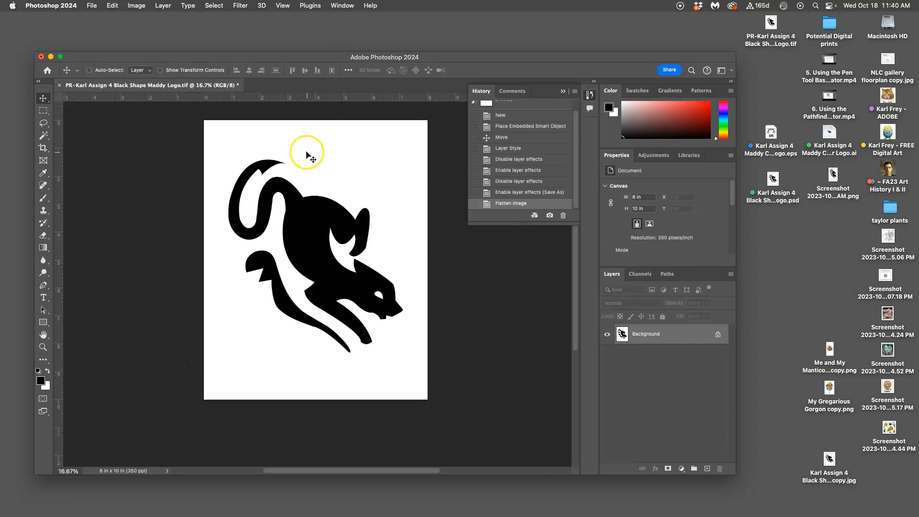
pyautogui.press('super+equal')
pyautogui.press('super+equal')
pyautogui.press('super+equal')
pyautogui.press('super+equal')
pyautogui.press('super+equal')
pyautogui.press('super+equal')
pyautogui.press('super+equal')
pyautogui.press('super+equal')
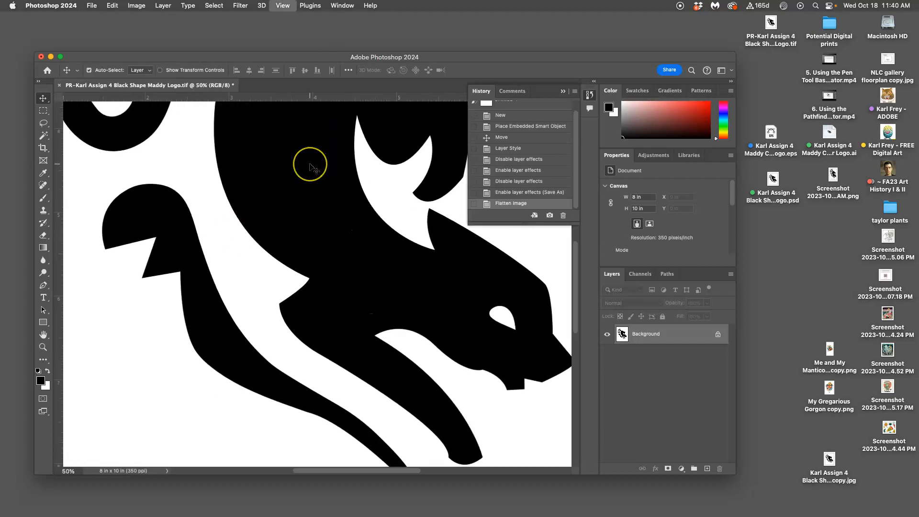
pyautogui.press('super+equal')
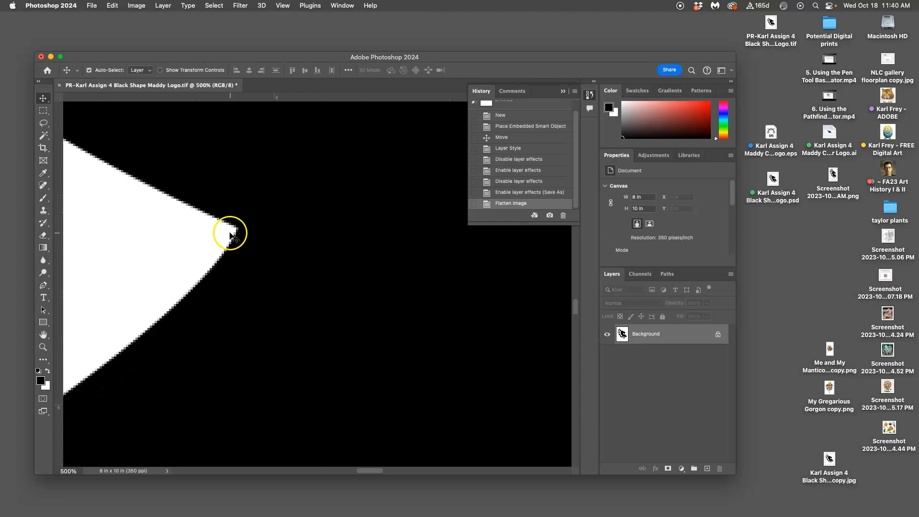
pyautogui.press('super+minus')
pyautogui.press('super+minus')
pyautogui.press('super+minus')
pyautogui.press('super+minus')
pyautogui.press('super+minus')
pyautogui.press('super+minus')
pyautogui.press('super+minus')
pyautogui.press('super+minus')
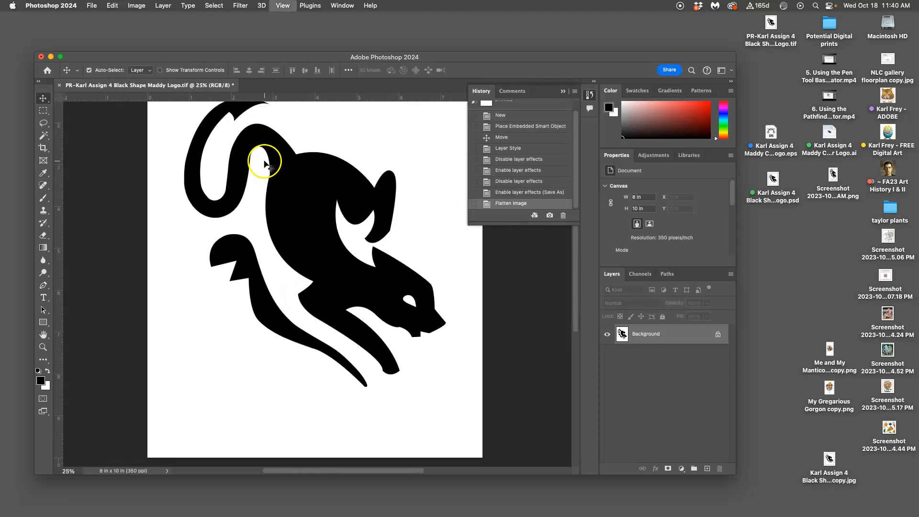
pyautogui.press('super+minus')
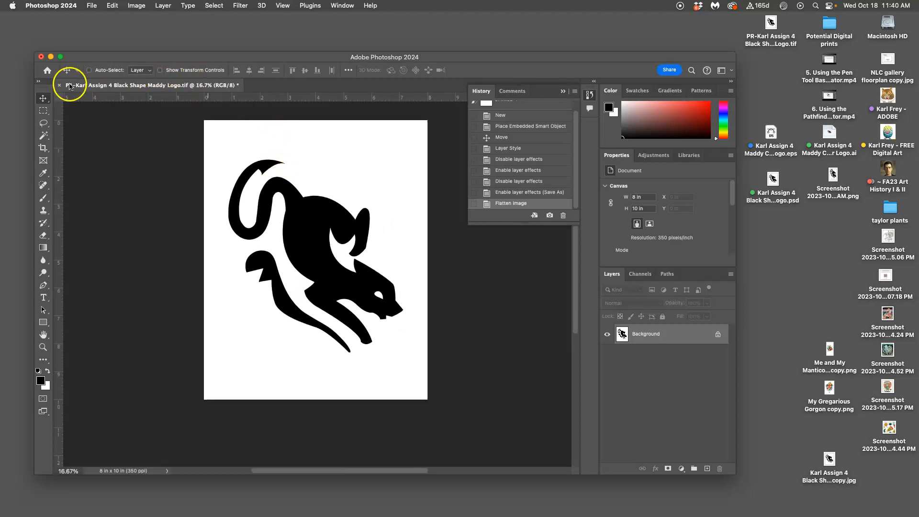
# Close the PR-prefixed .tif document without saving the changes made since the last save
pyautogui.click(59, 85)
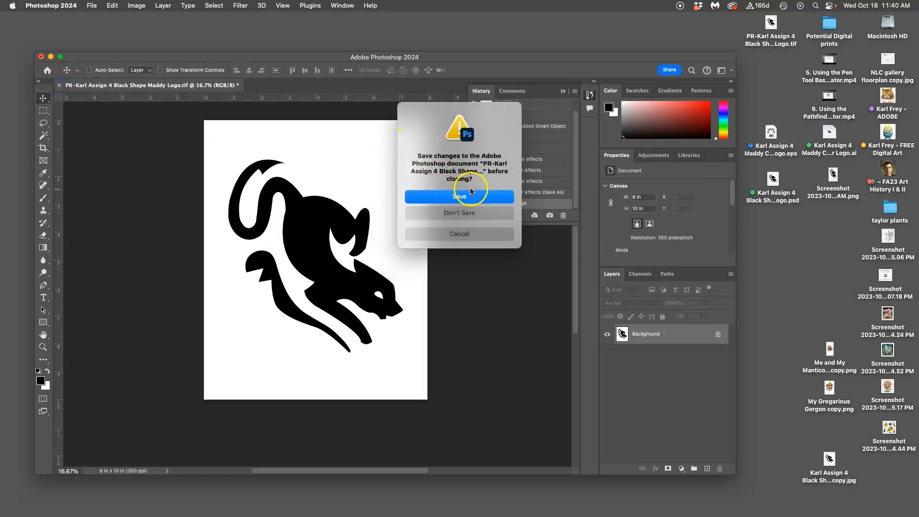
pyautogui.click(460, 214)
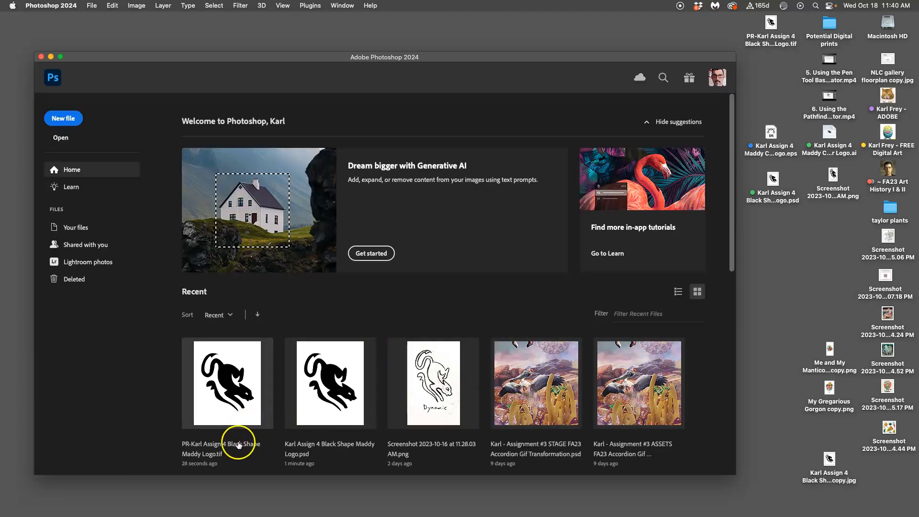
pyautogui.click(800, 260)
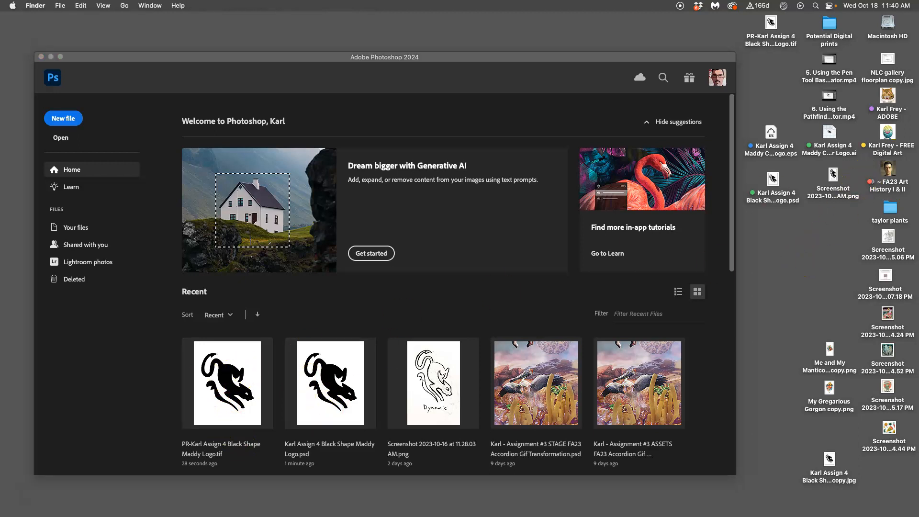
pyautogui.click(217, 406)
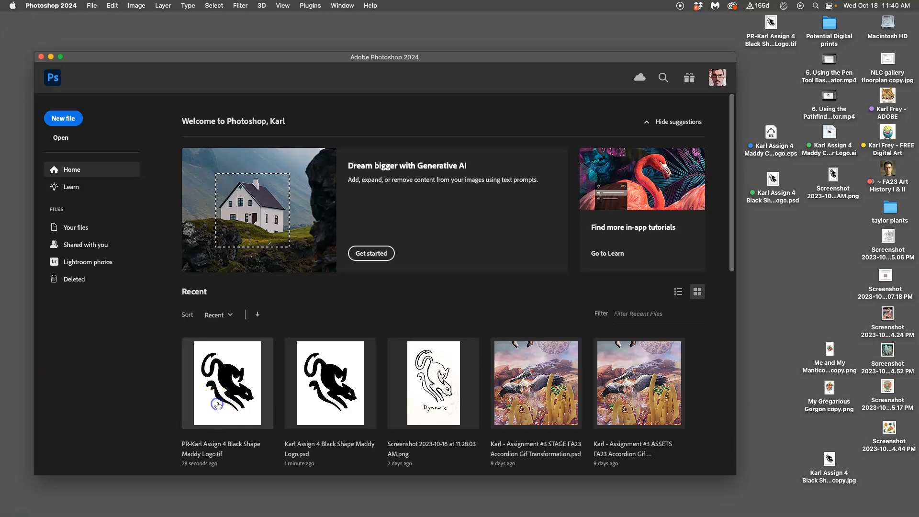
# Give the PR-prefixed .tif file on the desktop a purple tag and place it directly above the .eps file
pyautogui.click(768, 27)
pyautogui.rightClick(769, 27)
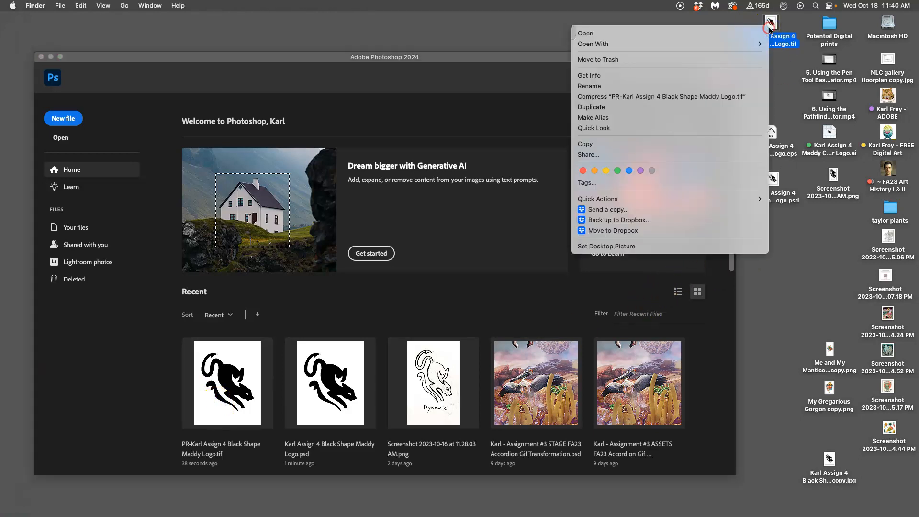
pyautogui.click(641, 166)
pyautogui.moveTo(770, 22); pyautogui.dragTo(773, 97)
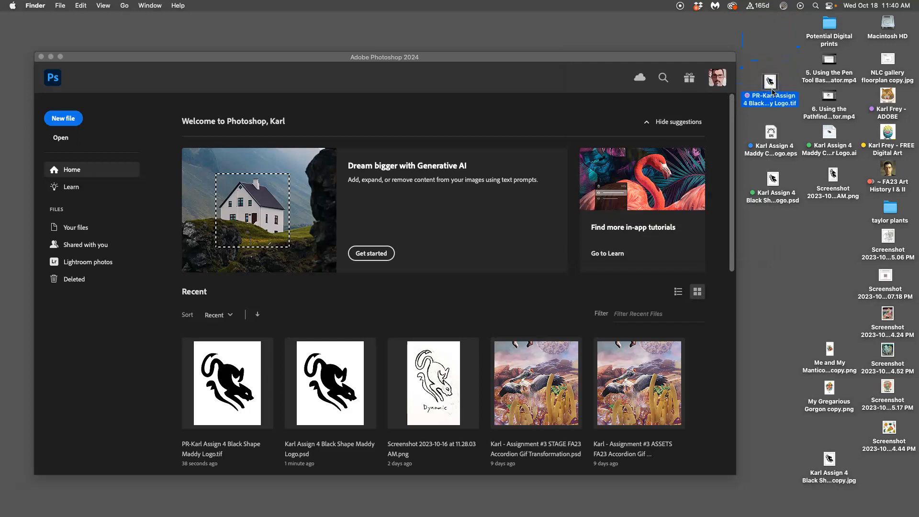
# Minimize Photoshop, switch to Chrome, and bring up the Canvas page with the assignment sheets
pyautogui.click(52, 57)
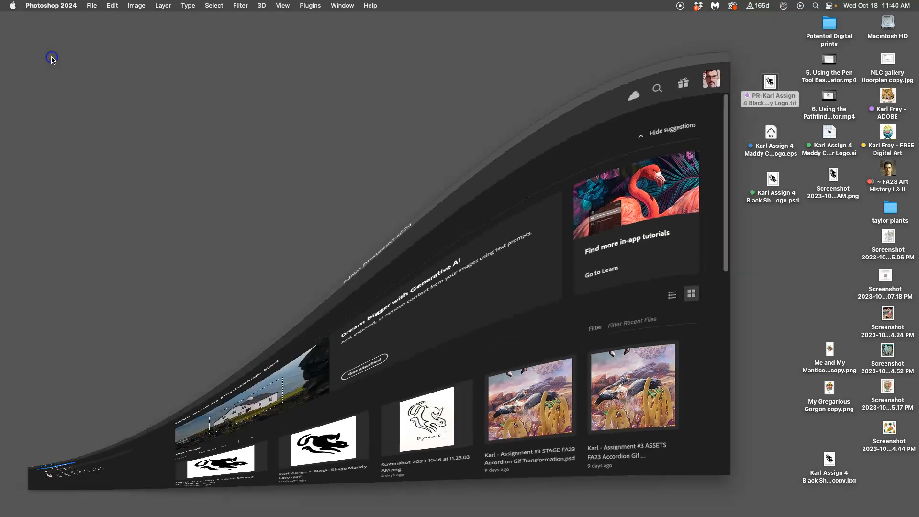
pyautogui.moveTo(10, 139)
pyautogui.click(12, 72)
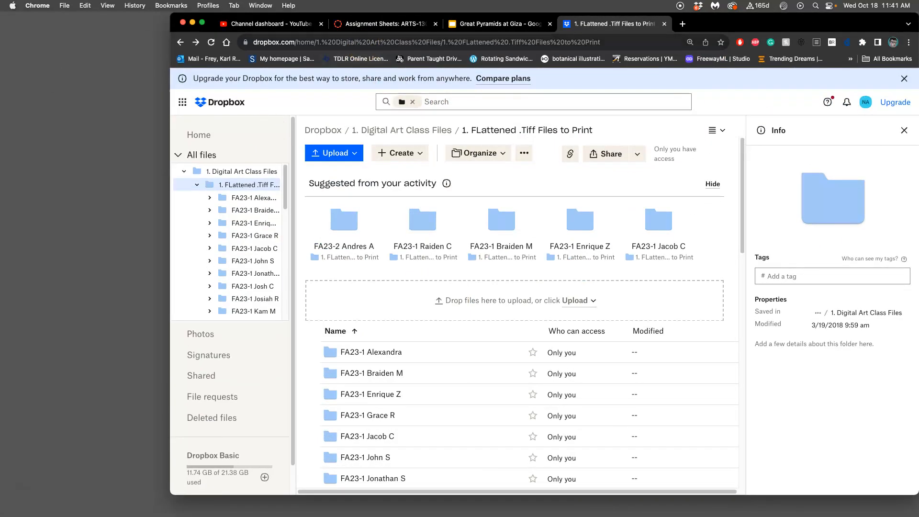
pyautogui.moveTo(228, 22); pyautogui.dragTo(159, 44)
pyautogui.click(315, 47)
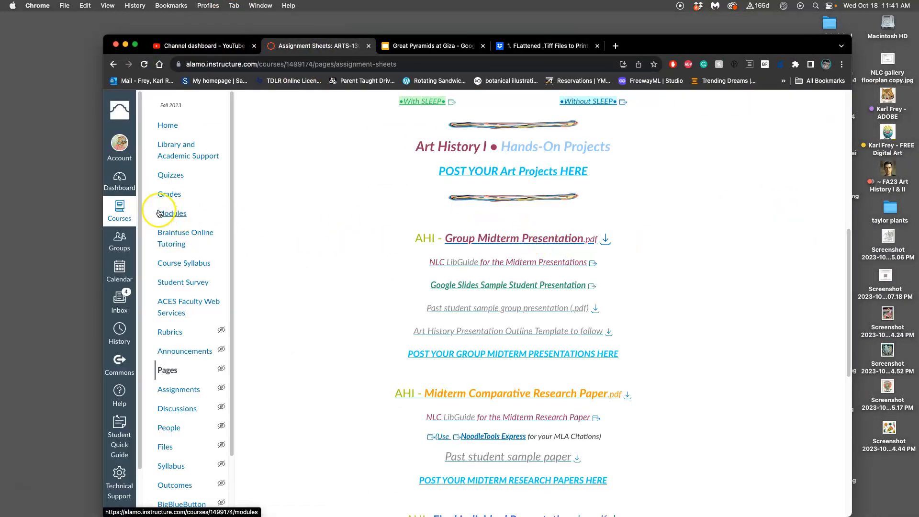
# Open the ARTS-2348-003 course and go to its Assignments page from the course home page
pyautogui.click(120, 211)
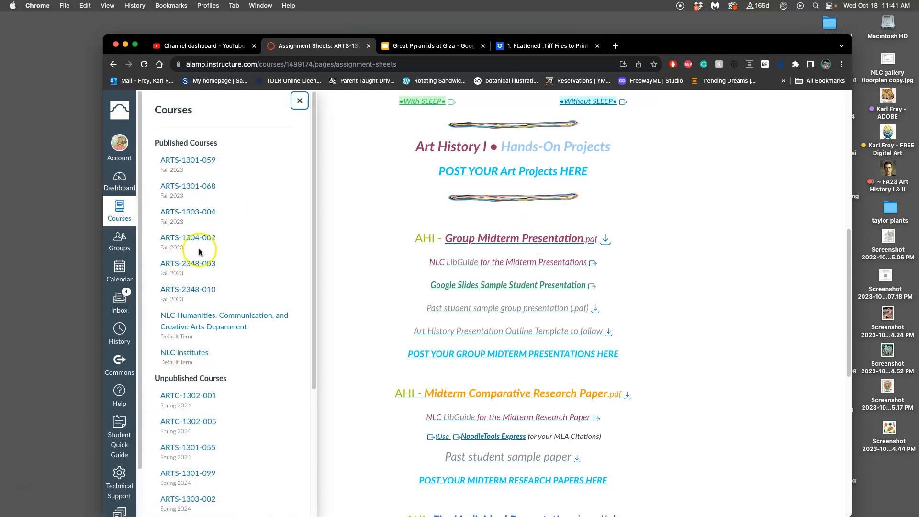
pyautogui.click(200, 265)
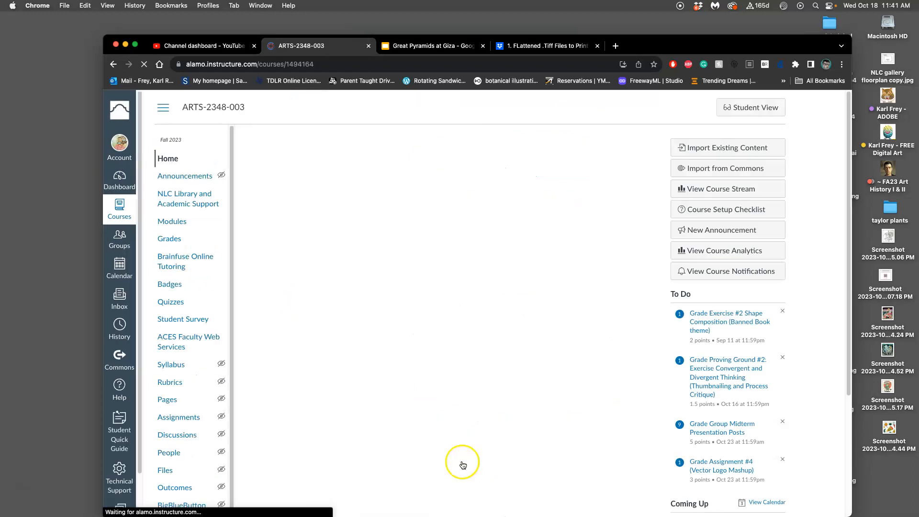
pyautogui.scroll(-1, 474, 424)
pyautogui.scroll(-2, 468, 424)
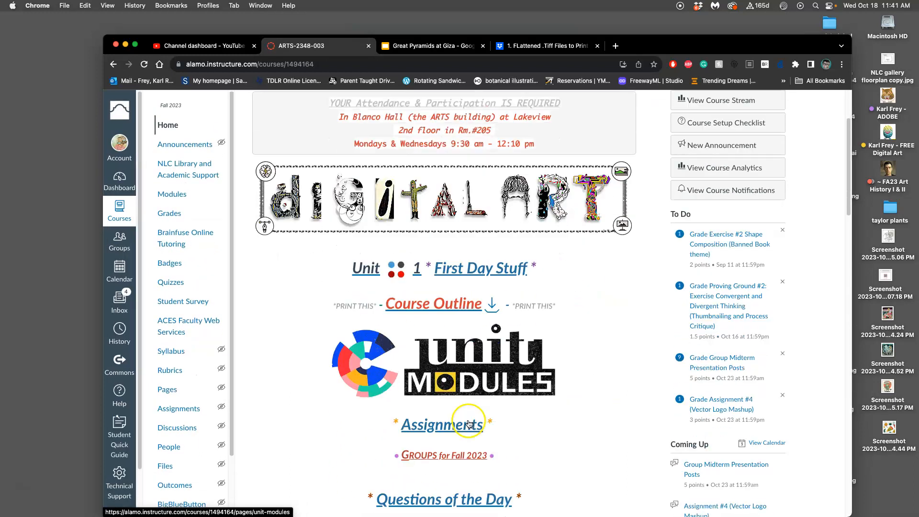
pyautogui.click(445, 424)
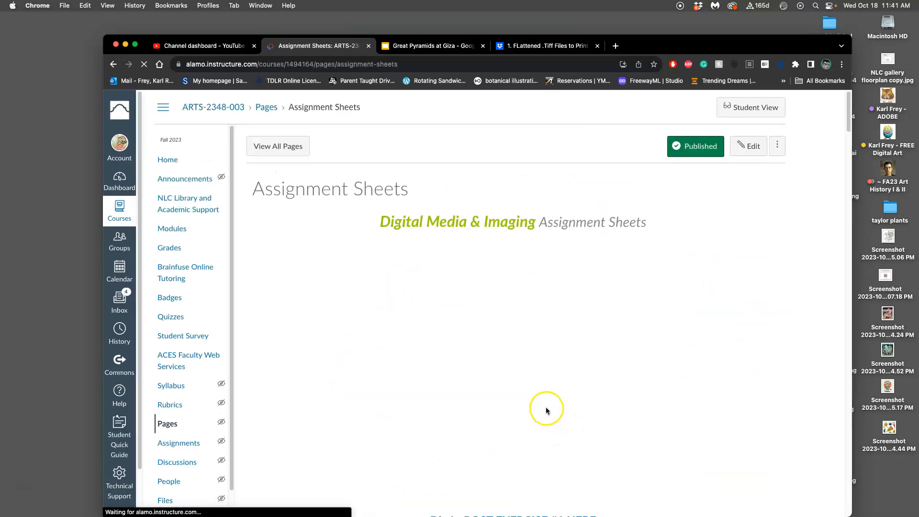
# Open the discussion for posting final logos under Assignment #4 (Vector Logo)
pyautogui.scroll(-10, 545, 410)
pyautogui.scroll(-5, 535, 393)
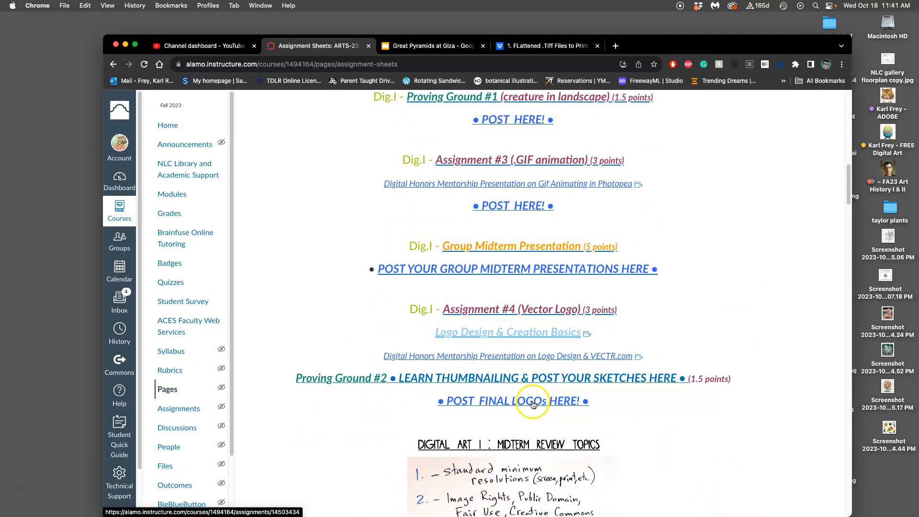
pyautogui.click(531, 403)
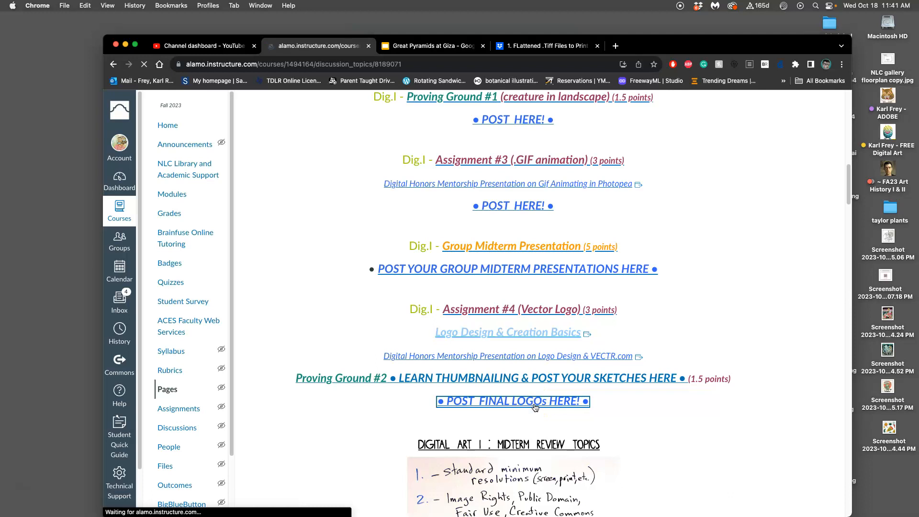
pyautogui.scroll(-2, 591, 377)
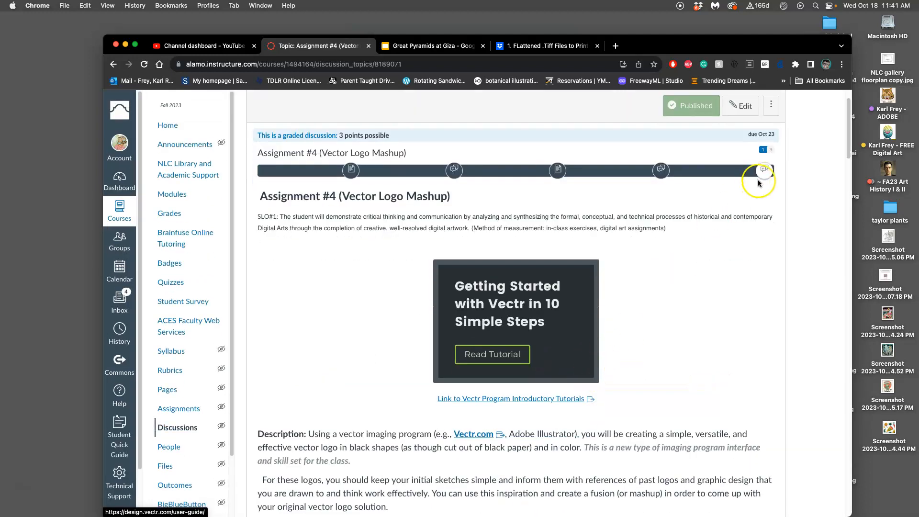
# Open the Sep 14 post about branding logos for a Fables character for editing and place the cursor after the black Dynamic sketch
pyautogui.scroll(-10, 618, 399)
pyautogui.scroll(-20, 566, 348)
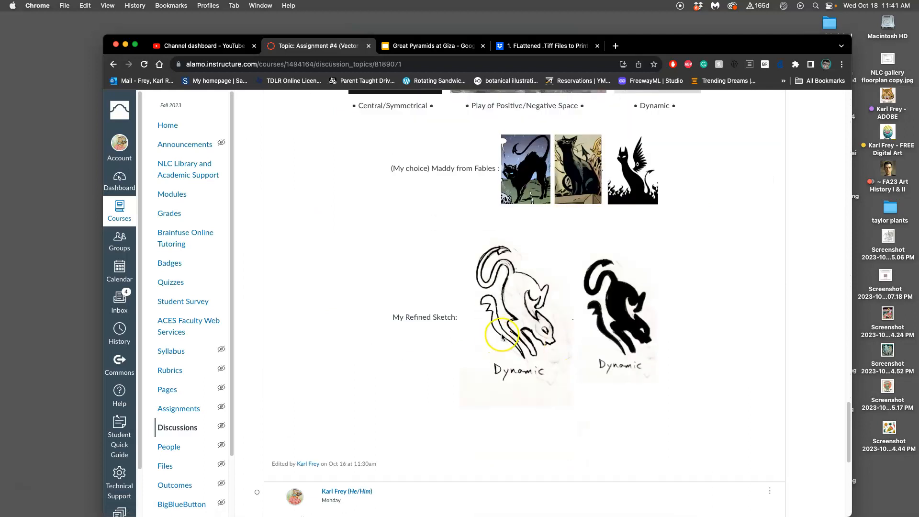
pyautogui.scroll(10, 603, 330)
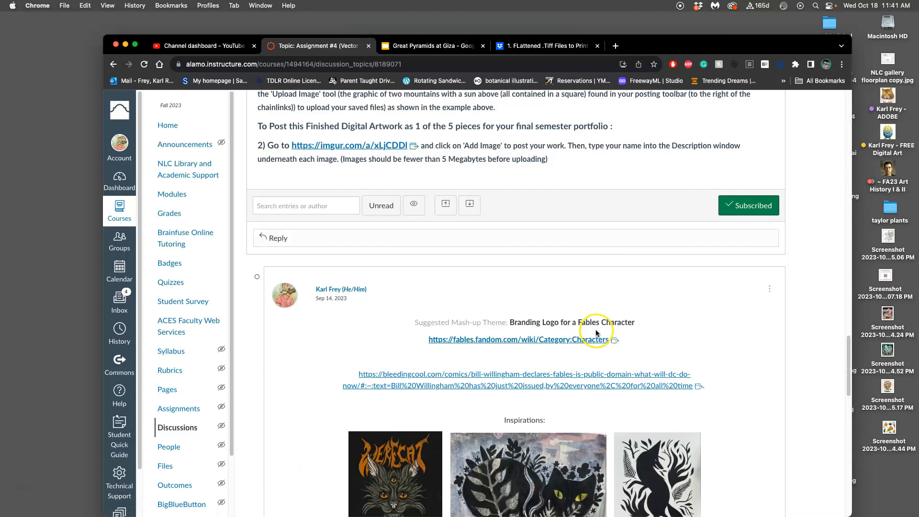
pyautogui.click(770, 289)
pyautogui.click(741, 332)
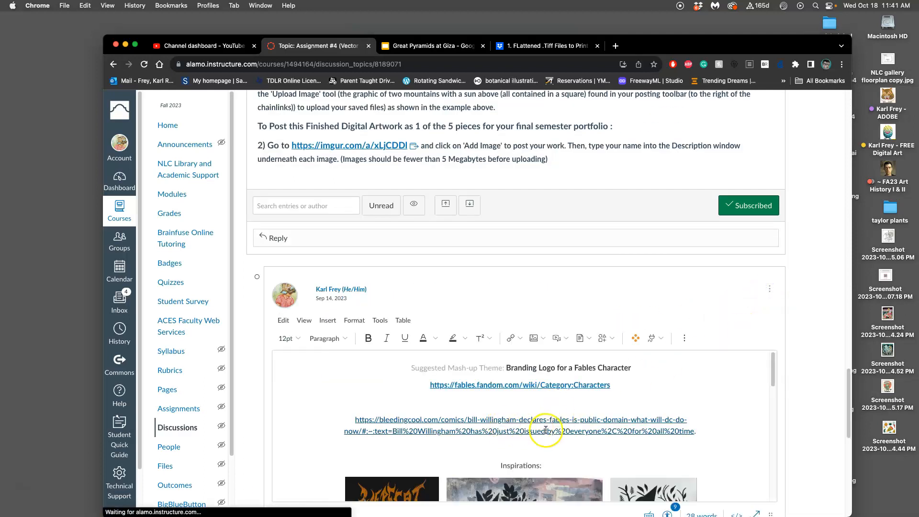
pyautogui.scroll(-10, 515, 430)
pyautogui.click(672, 431)
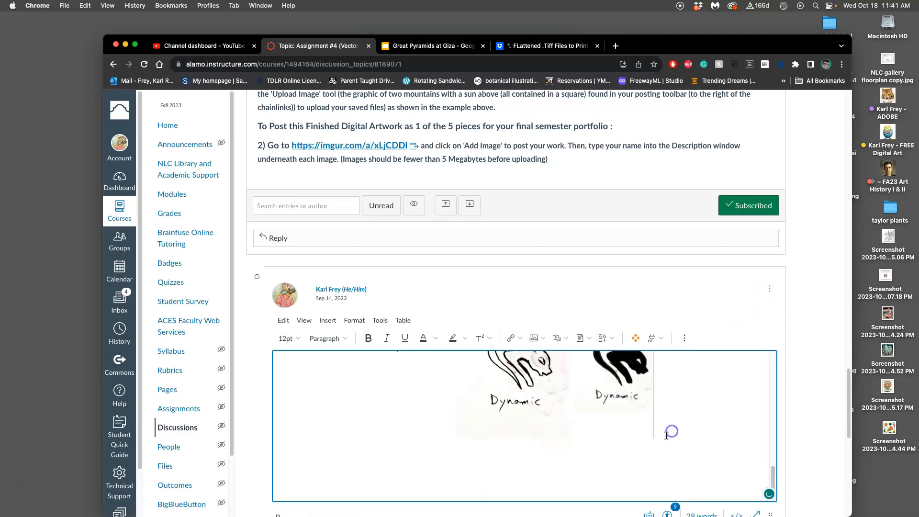